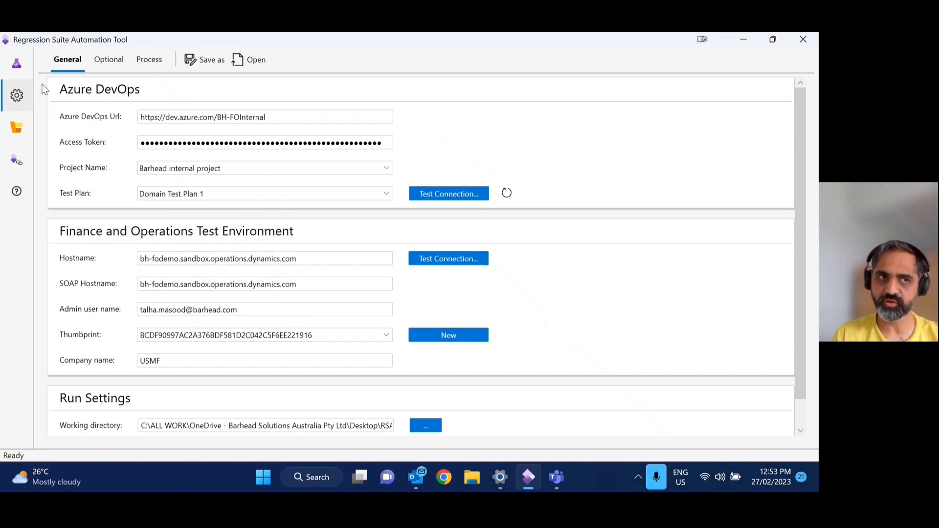
# - Select all test cases in Domain Test Suite 2 of Domain Test Plan 1 and run them
pyautogui.click(25, 72)
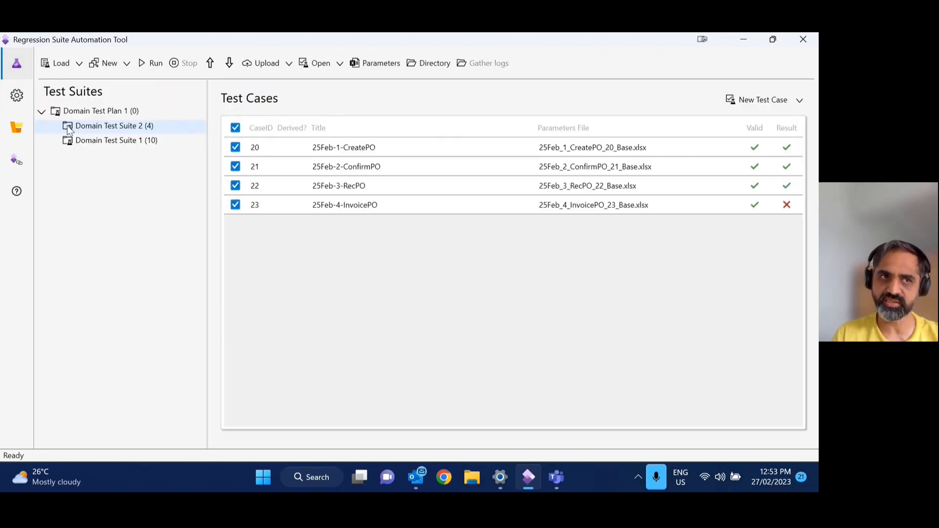
pyautogui.click(39, 113)
pyautogui.click(39, 113)
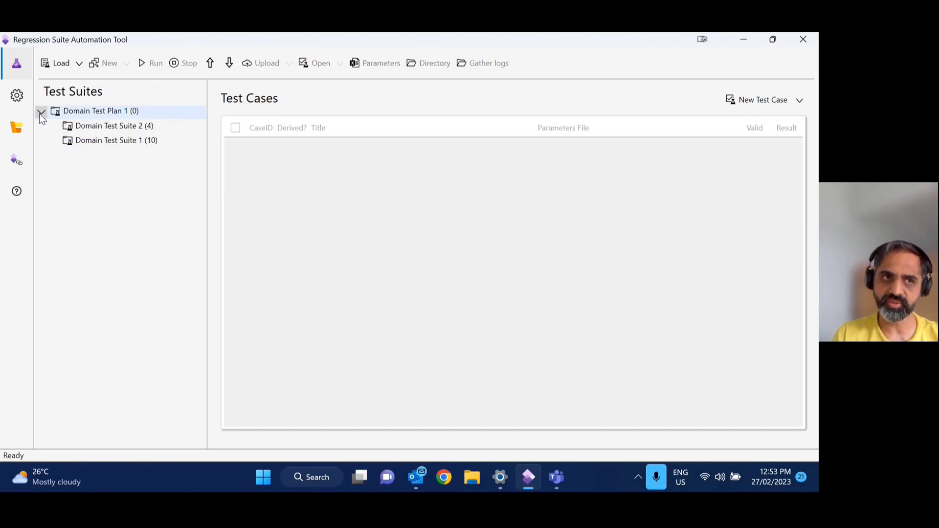
pyautogui.click(133, 128)
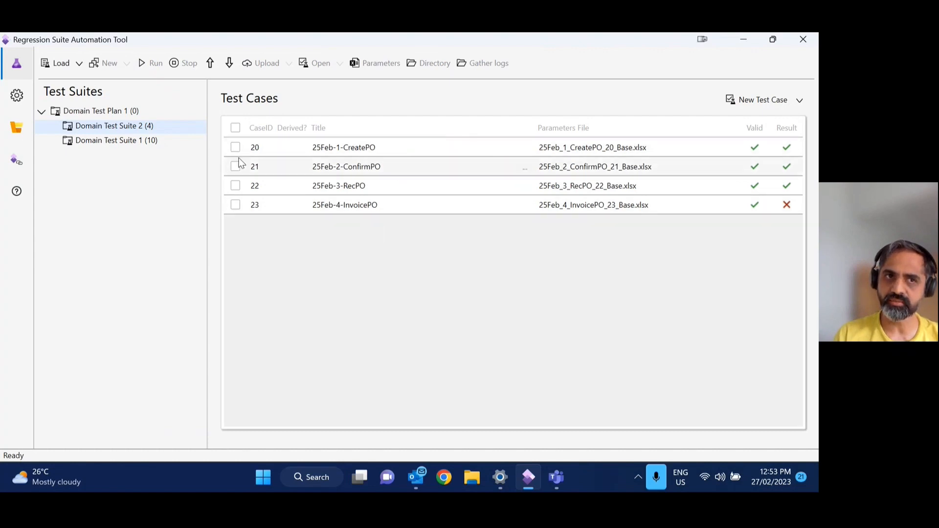
pyautogui.click(235, 129)
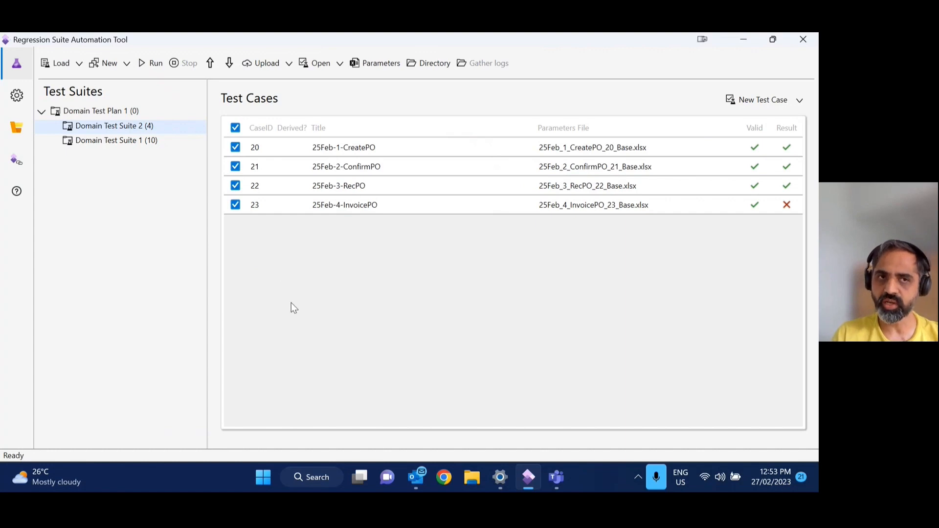
pyautogui.click(396, 172)
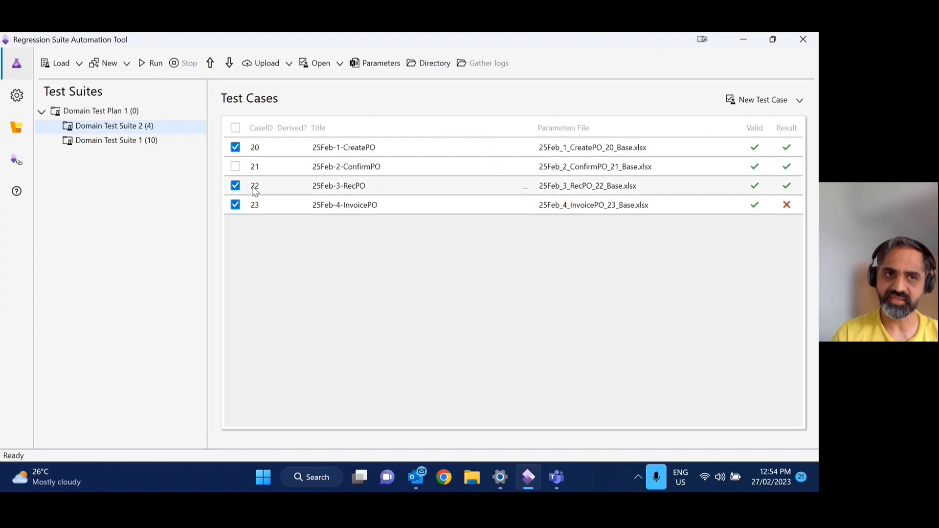
pyautogui.click(235, 167)
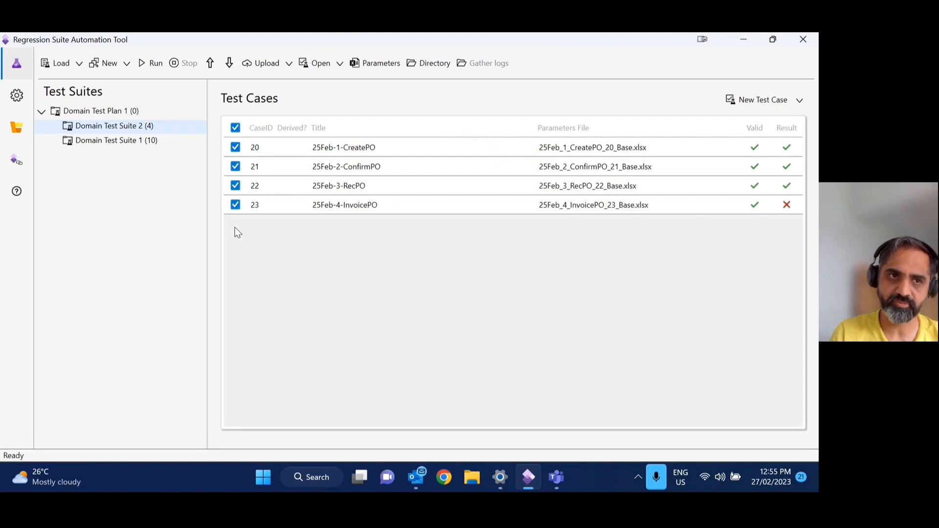
pyautogui.click(151, 65)
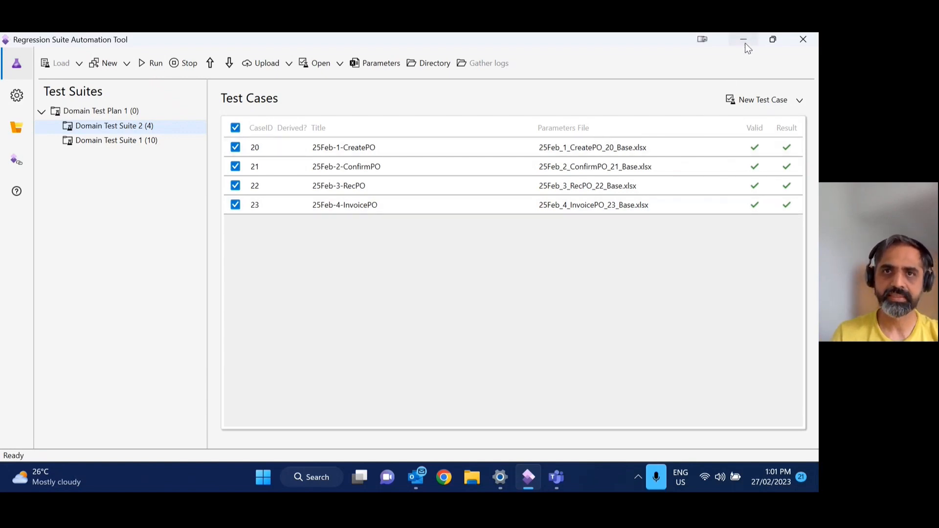
# - Switch to the RSAT Demo meeting in Microsoft Teams and stop sharing the screen
pyautogui.click(556, 483)
pyautogui.click(466, 406)
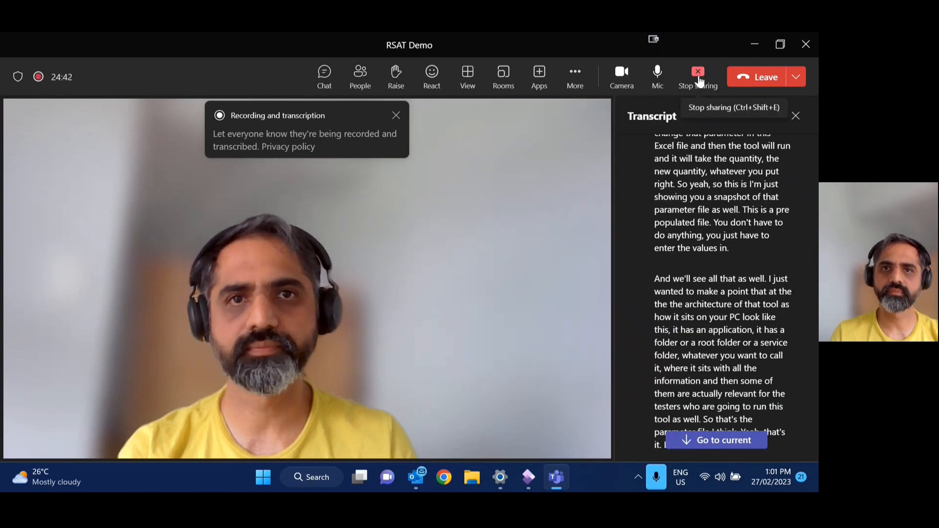
pyautogui.click(698, 73)
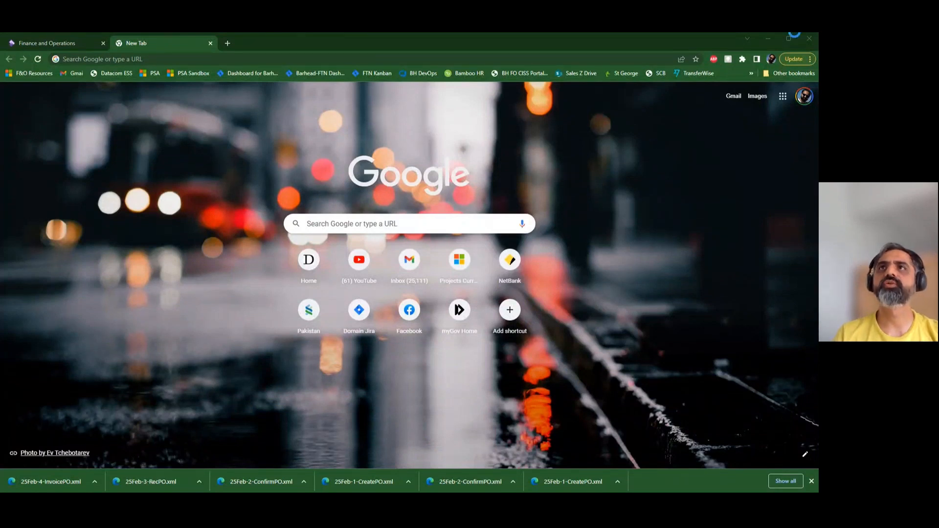
# - Go to the bookmarked BH Internal DevOps site in Chrome and open Barhead internal project from the BH-FOInternal organization's projects
pyautogui.click(753, 75)
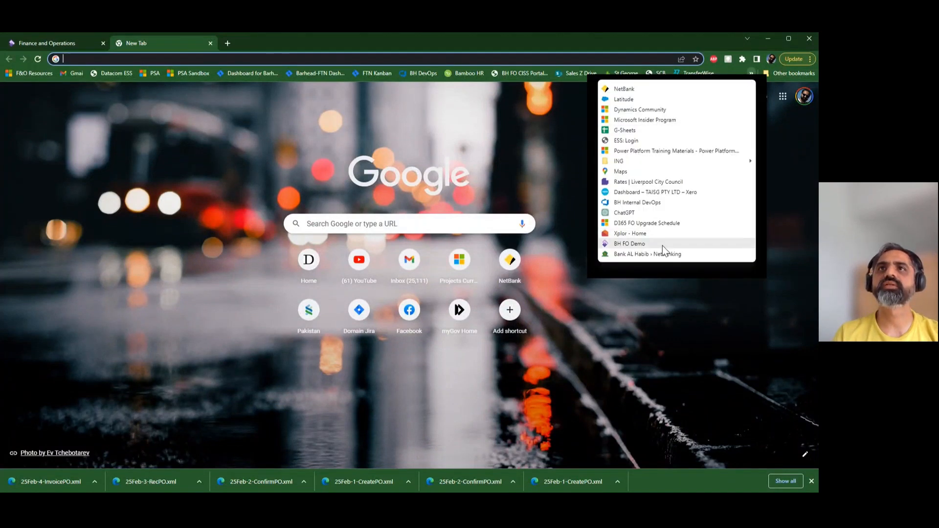
pyautogui.click(662, 202)
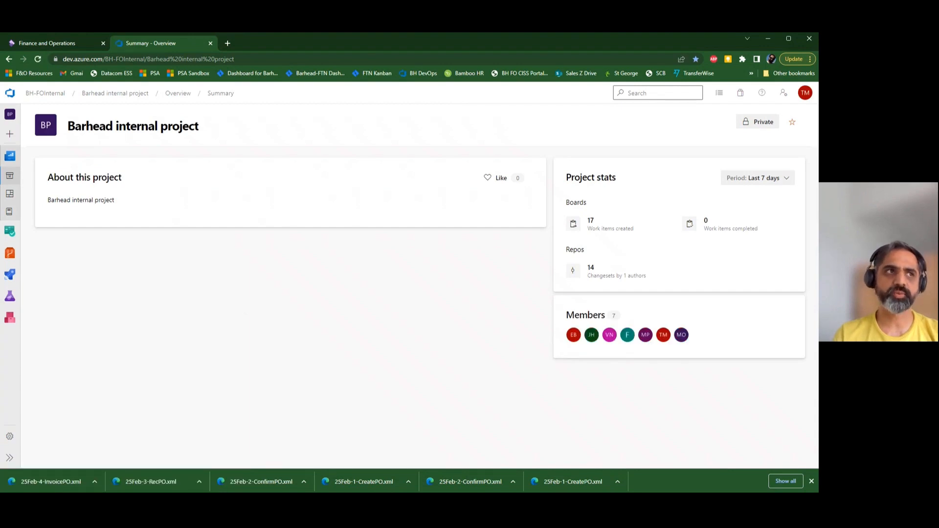
pyautogui.click(8, 458)
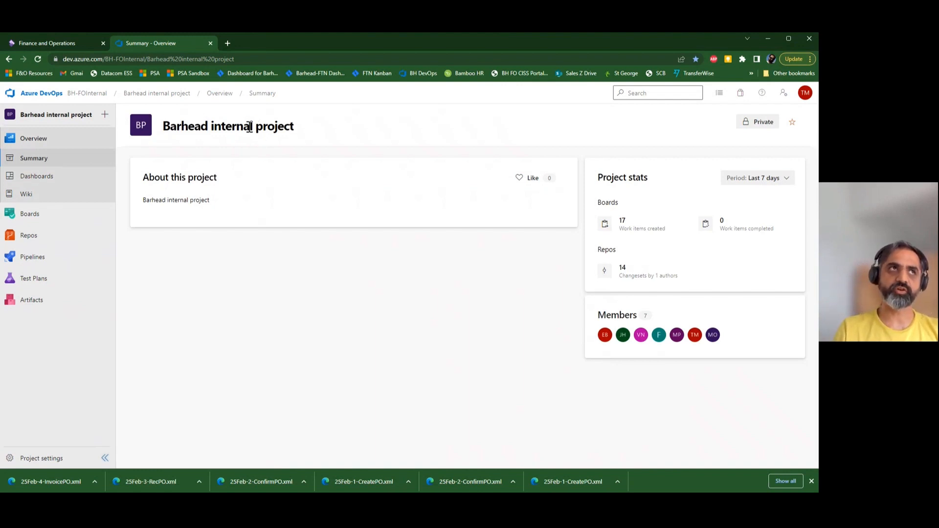
pyautogui.click(86, 93)
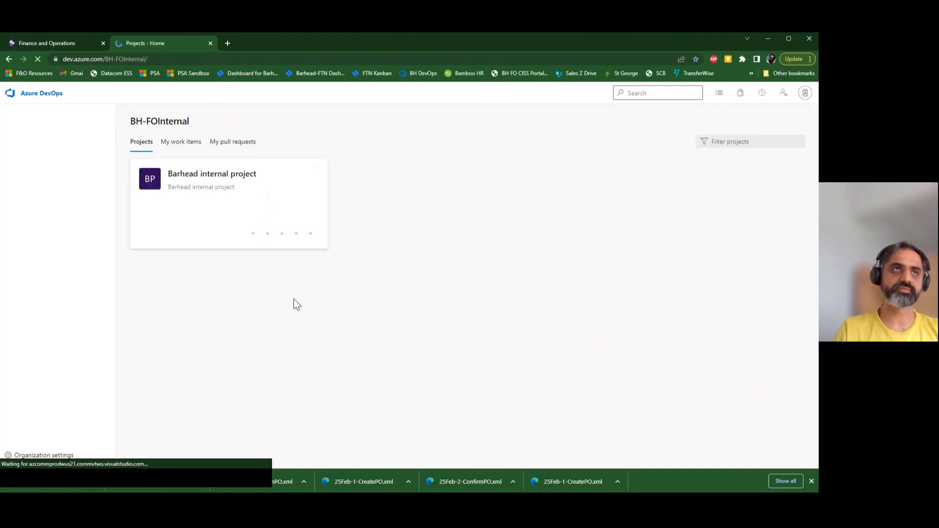
pyautogui.click(209, 192)
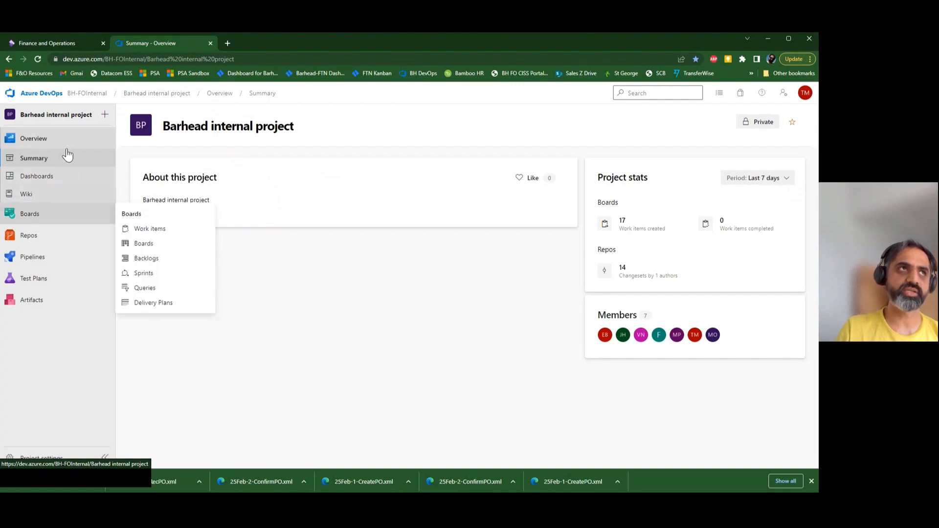
# - Open Domain Test Plan 1 from the project's list of all test plans
pyautogui.click(43, 281)
pyautogui.click(36, 244)
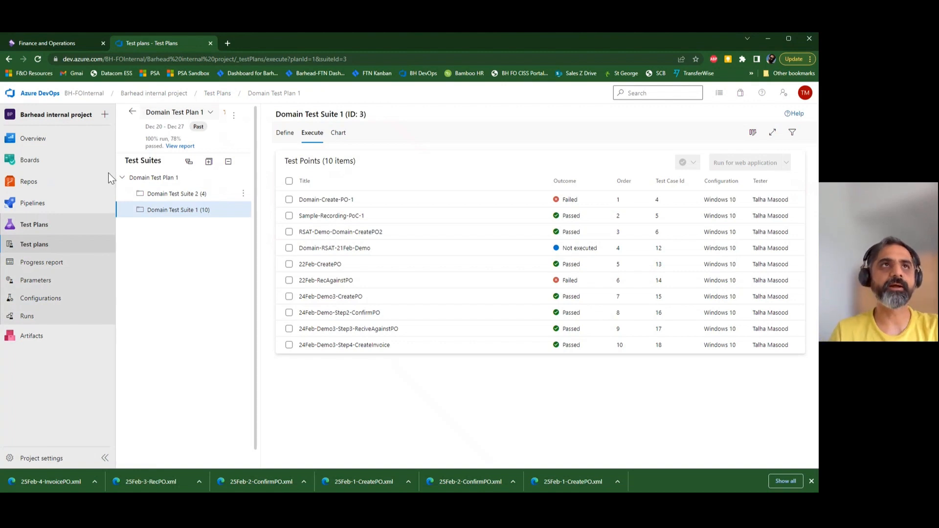
pyautogui.click(132, 112)
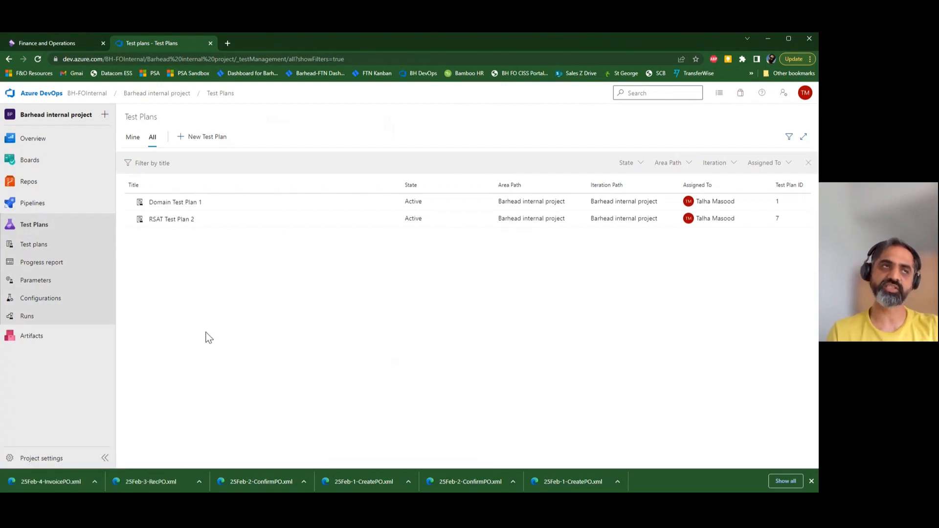
pyautogui.click(190, 207)
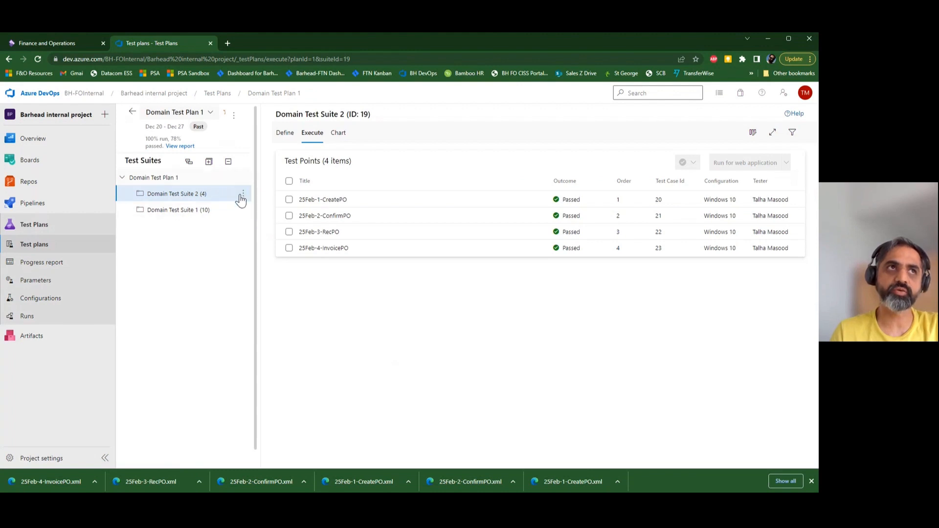
# - Create a static suite named Domain Test Suite 3 directly under Domain Test Plan 1
pyautogui.click(244, 178)
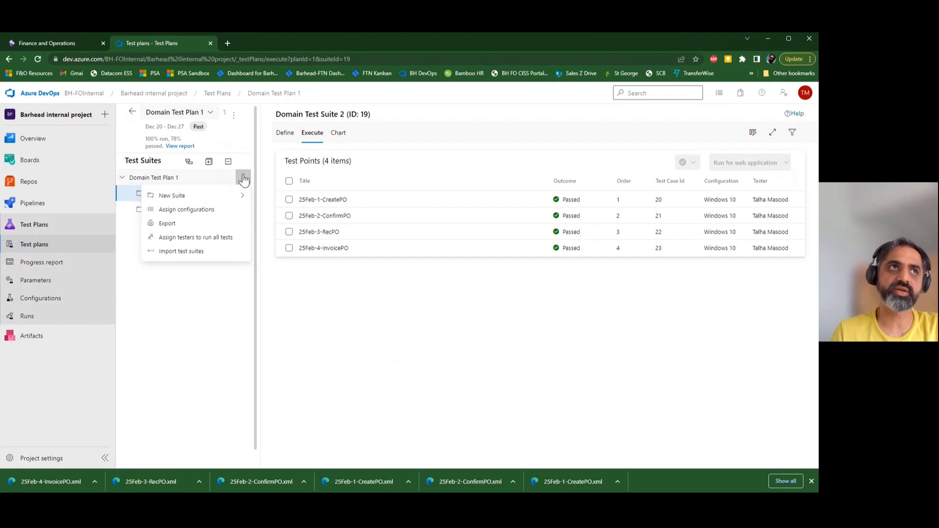
pyautogui.moveTo(226, 200)
pyautogui.click(276, 196)
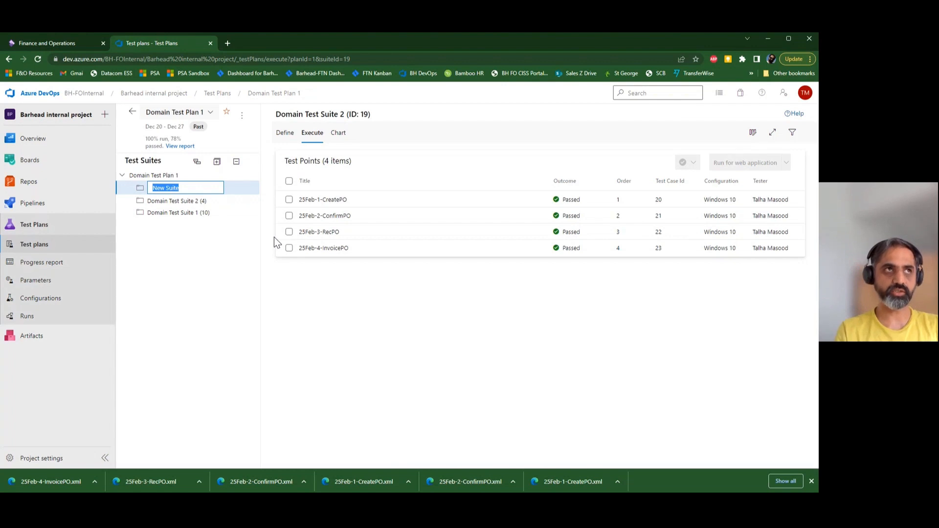
pyautogui.write('New')
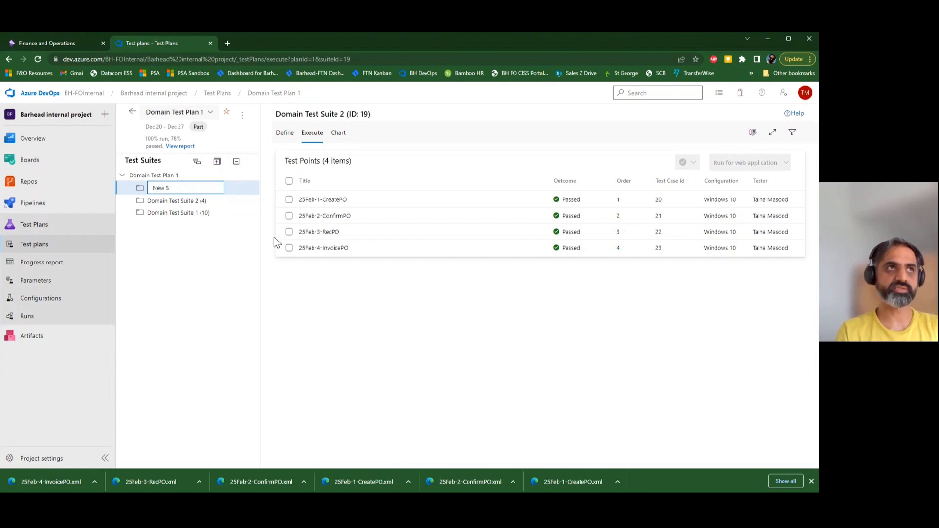
pyautogui.press('BackSpace')
pyautogui.press('BackSpace')
pyautogui.press('BackSpace')
pyautogui.write('Domain Test ')
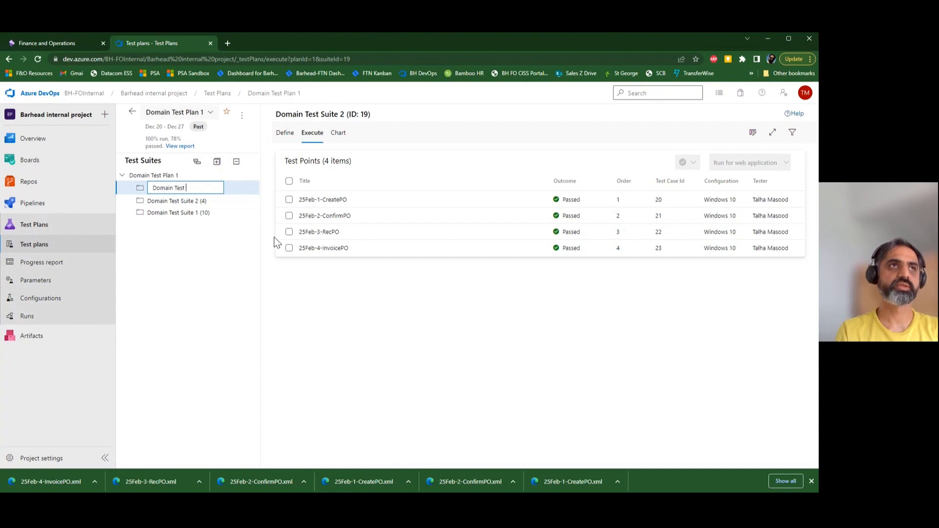
pyautogui.write('Suite')
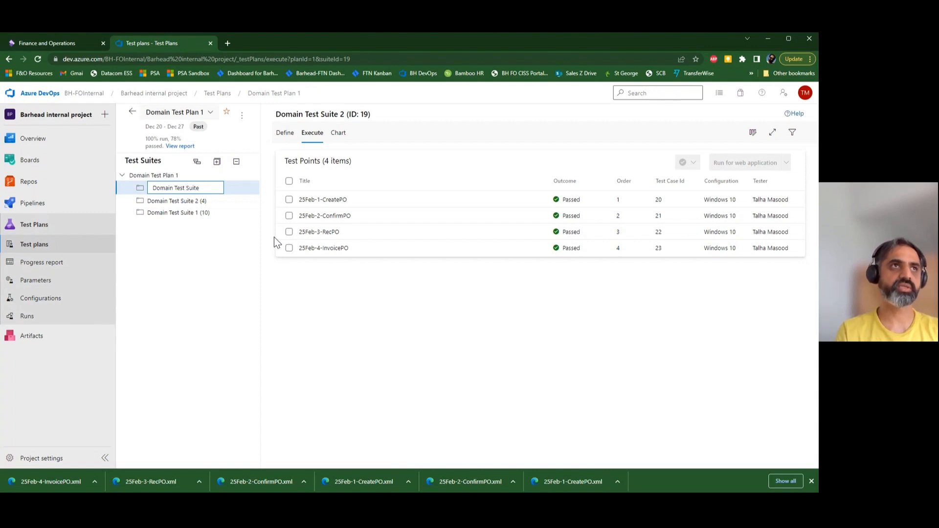
pyautogui.write(' 3')
pyautogui.click(193, 273)
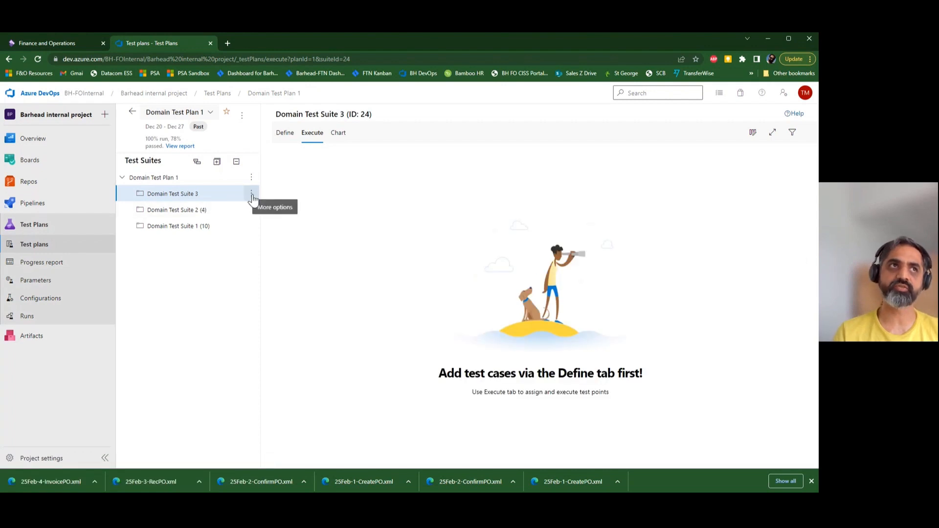
# - Add a static child suite named Suite 3.1 under Domain Test Suite 3
pyautogui.click(252, 194)
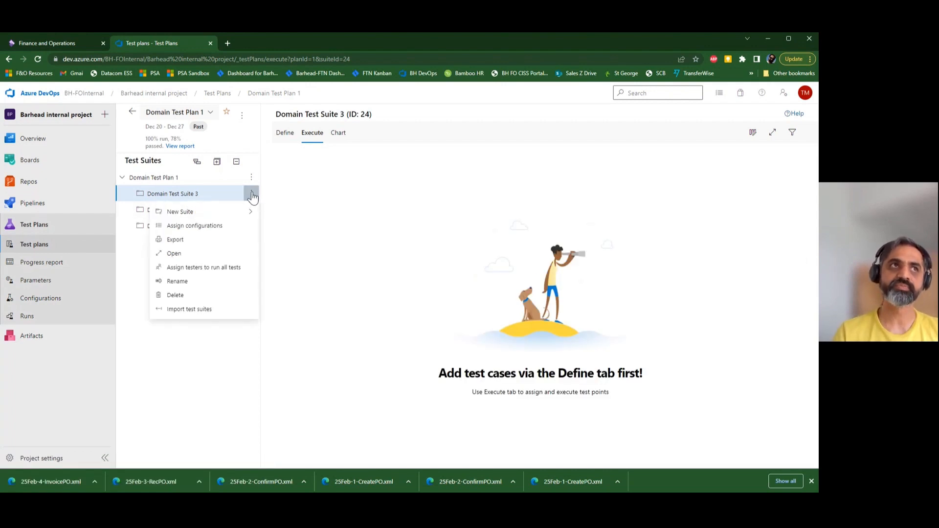
pyautogui.moveTo(245, 212)
pyautogui.click(289, 228)
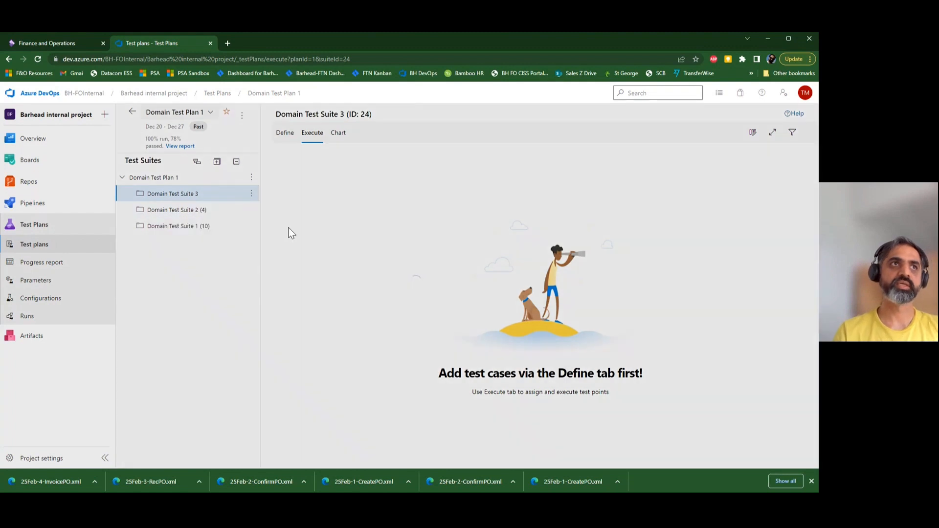
pyautogui.write('S')
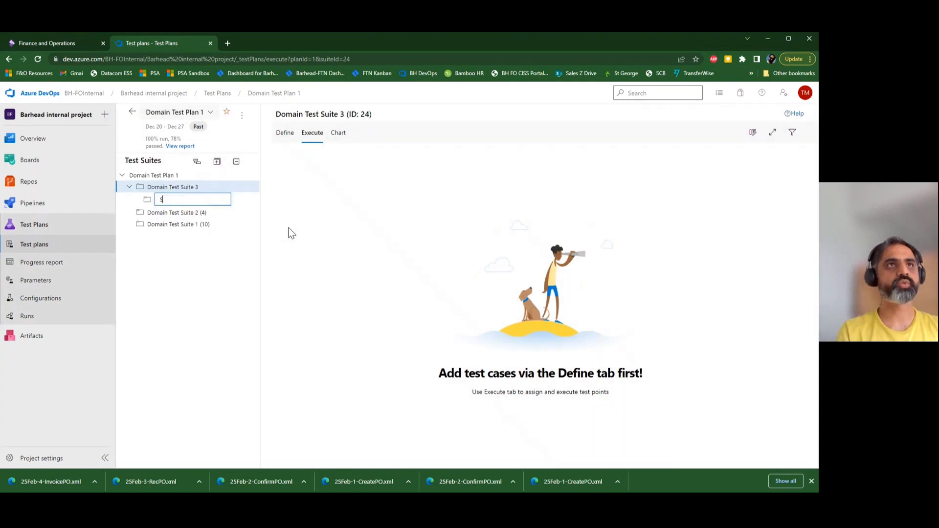
pyautogui.write('uite 3.1')
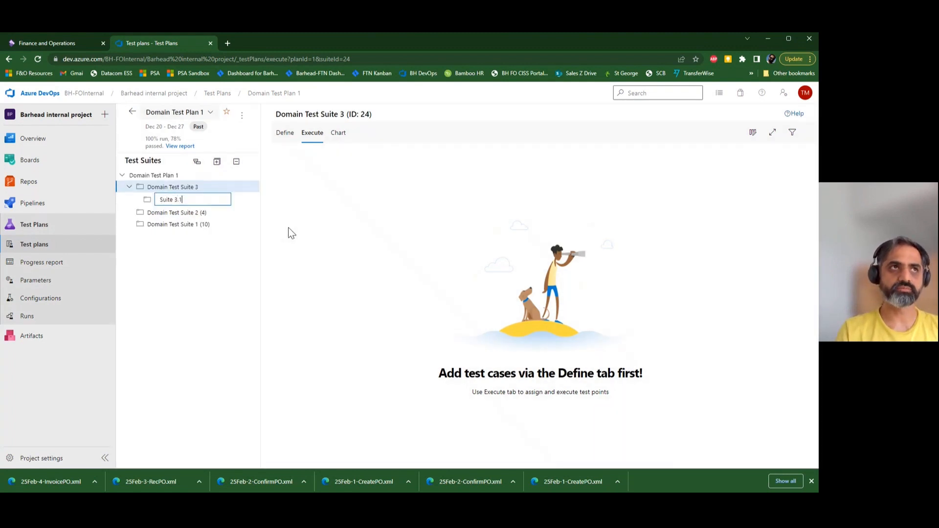
pyautogui.press('Return')
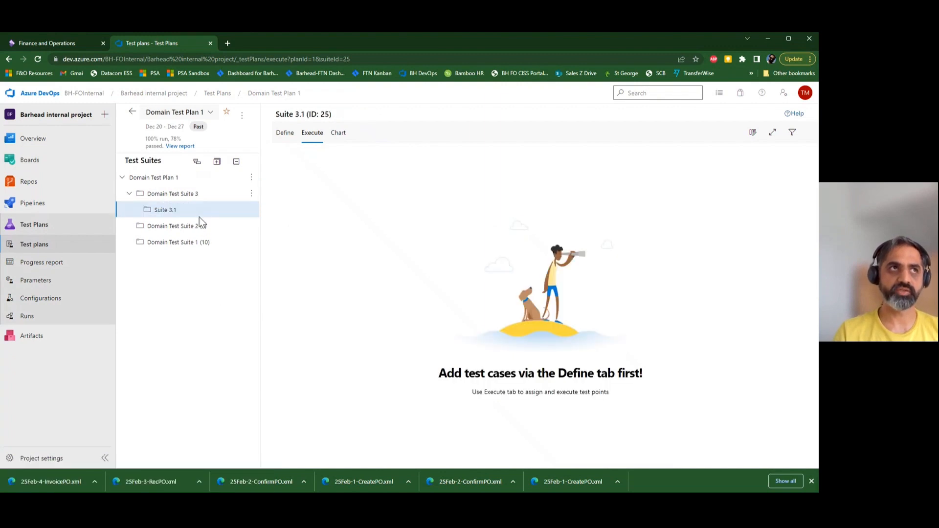
# - Nest a static suite named Suite 3.1.1 inside Suite 3.1
pyautogui.click(252, 210)
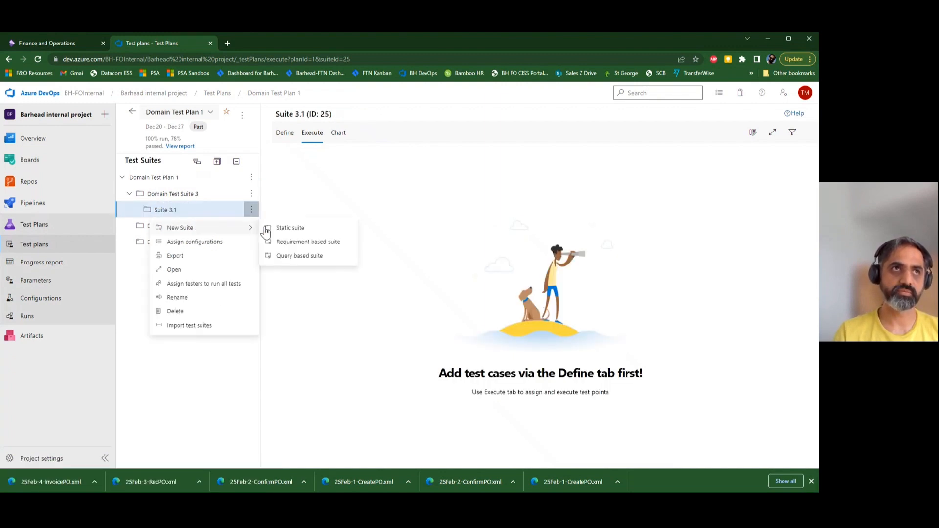
pyautogui.click(273, 229)
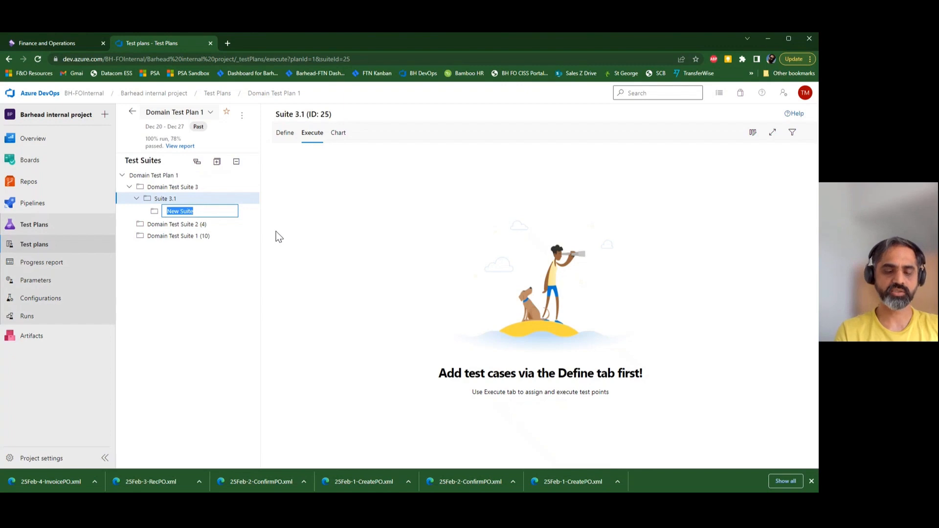
pyautogui.write('Suite 3.3')
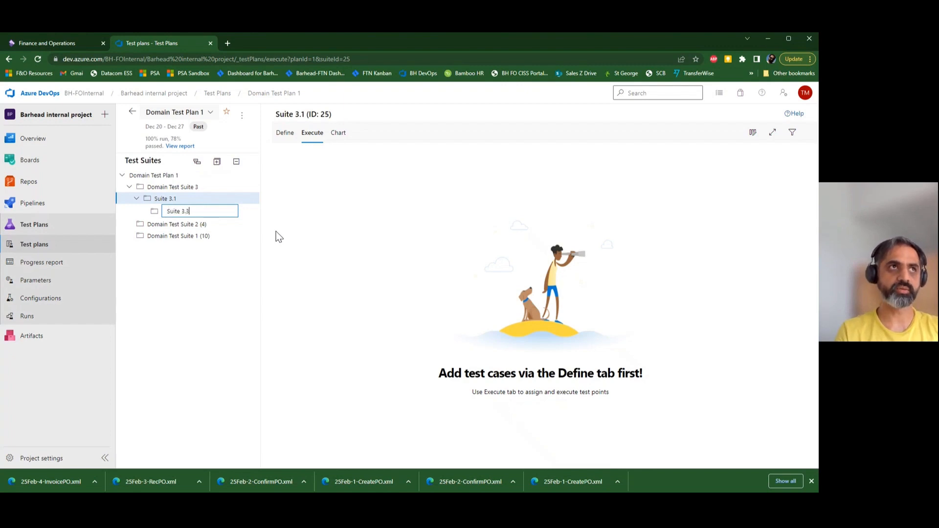
pyautogui.press('BackSpace')
pyautogui.write('1')
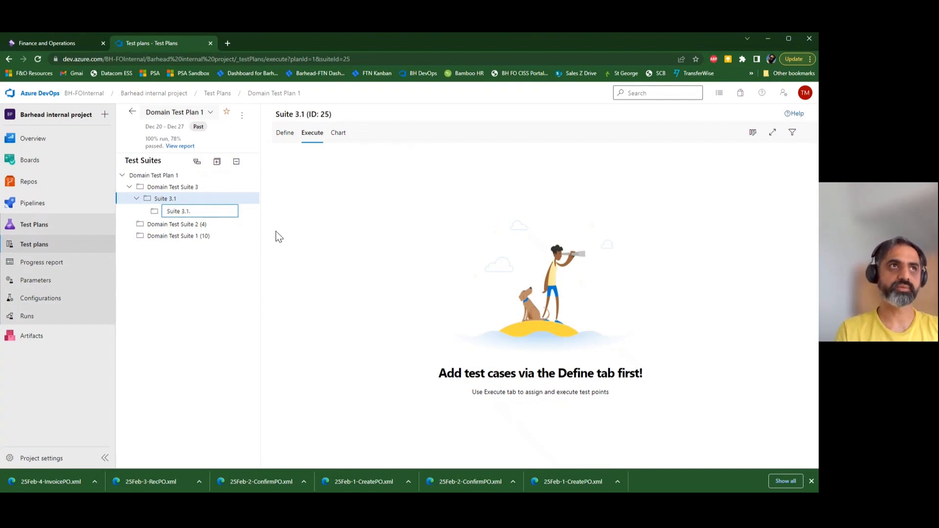
pyautogui.write('.1')
pyautogui.press('Return')
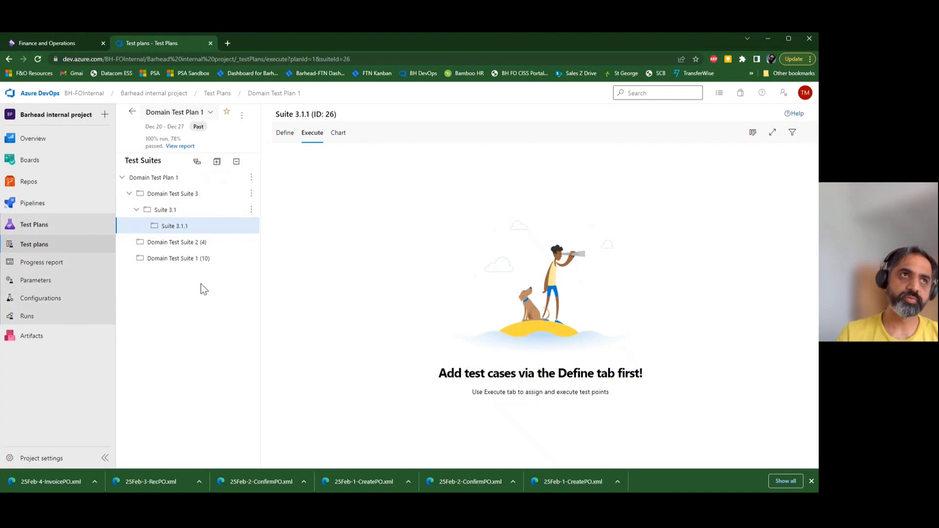
# - Show the test case definitions of Domain Test Suite 2
pyautogui.click(186, 245)
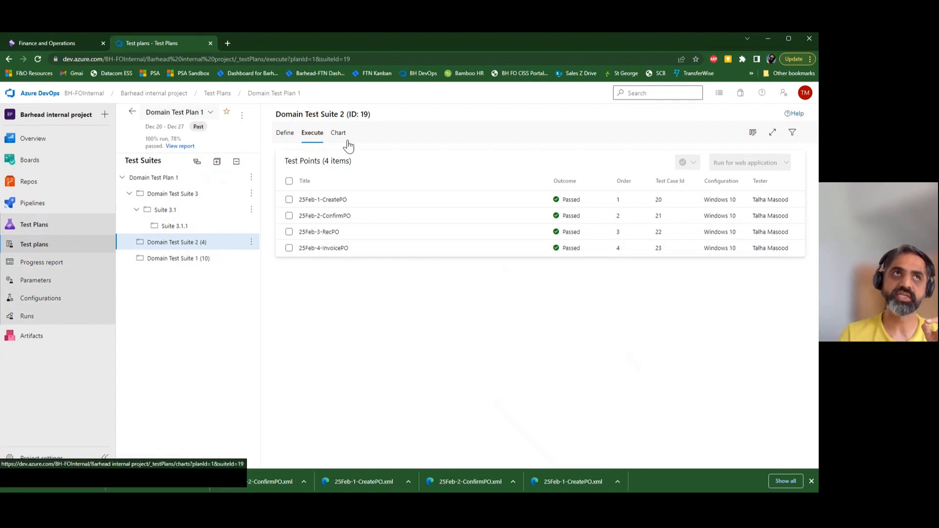
pyautogui.click(287, 136)
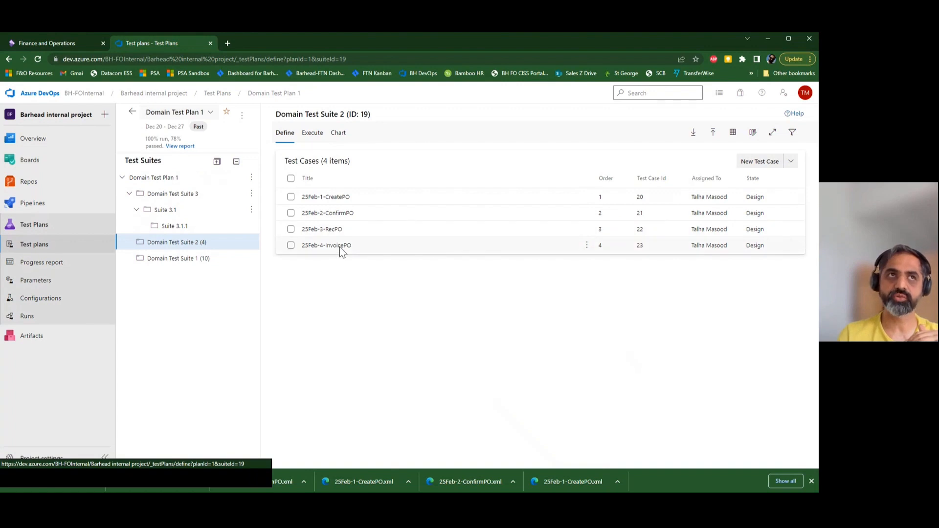
# - Open the 25Feb-1-CreatePO test case, review its recorded steps and close it
pyautogui.click(348, 199)
pyautogui.click(338, 198)
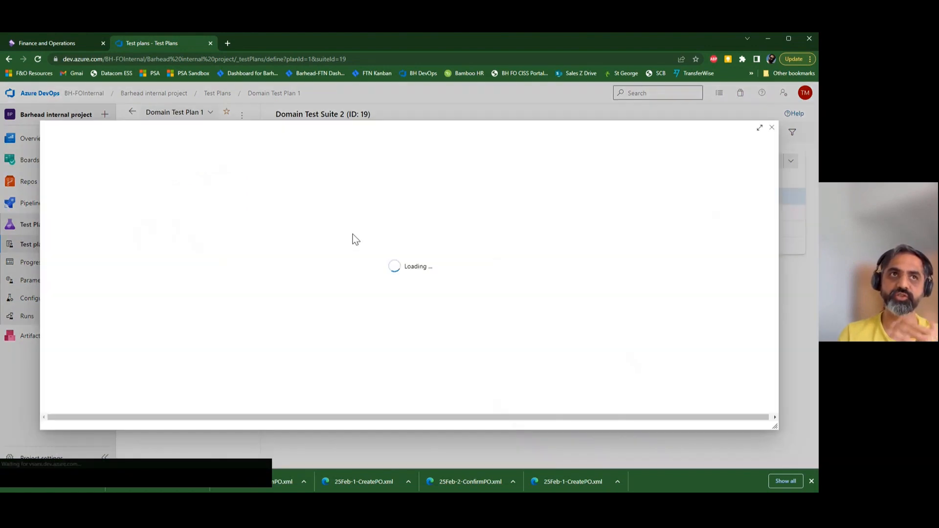
pyautogui.scroll(-8, 327, 301)
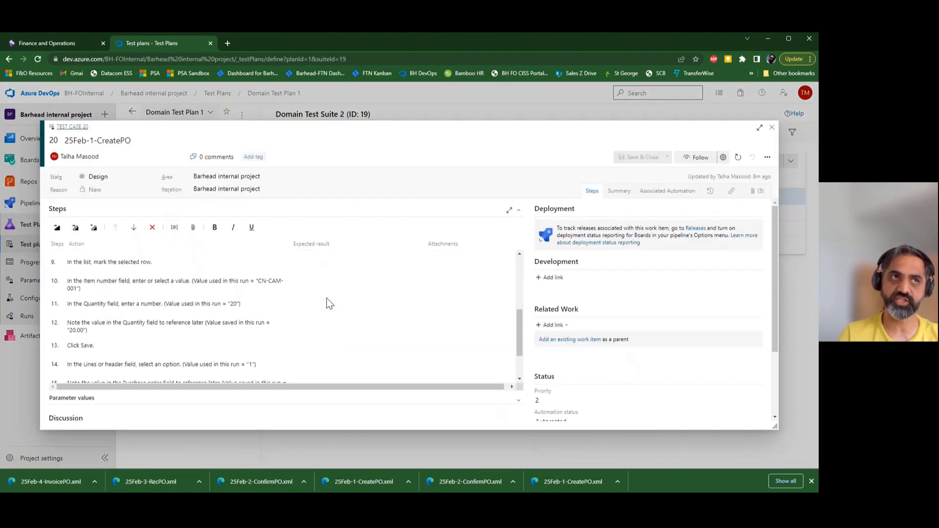
pyautogui.scroll(-2, 330, 303)
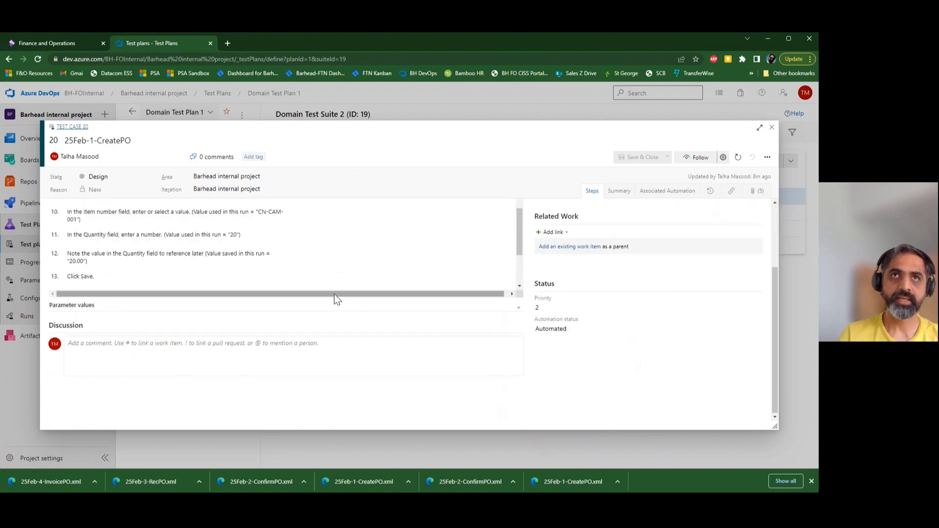
pyautogui.click(772, 129)
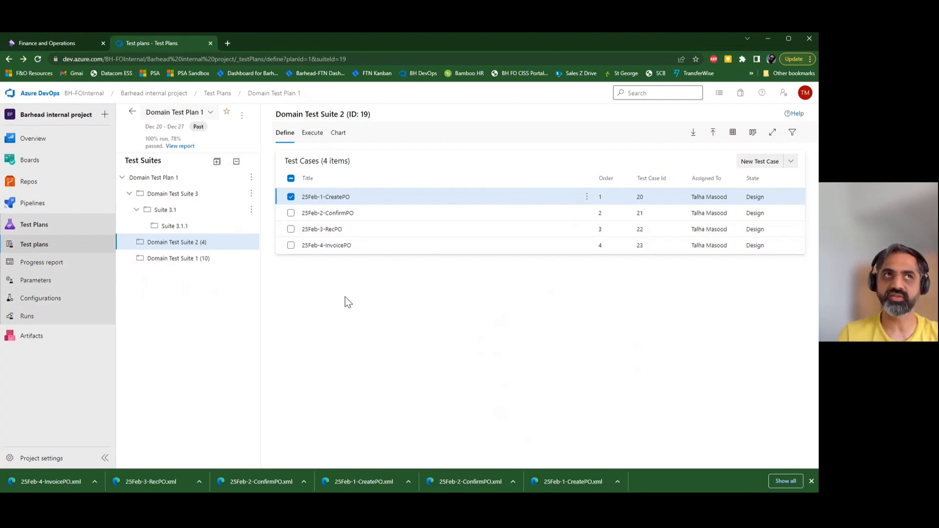
# - Show the execution view of Domain Test Suite 2 and open the latest run result of 25Feb-1-CreatePO
pyautogui.click(313, 135)
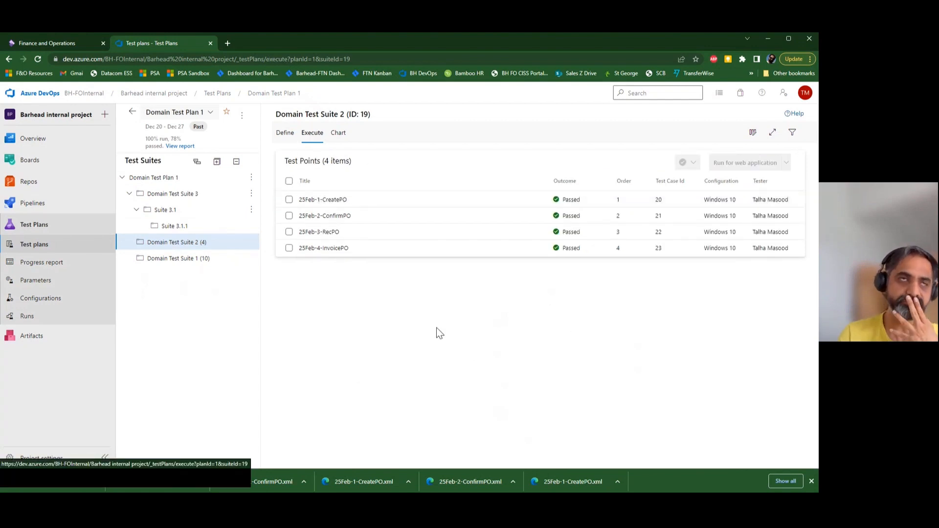
pyautogui.click(339, 202)
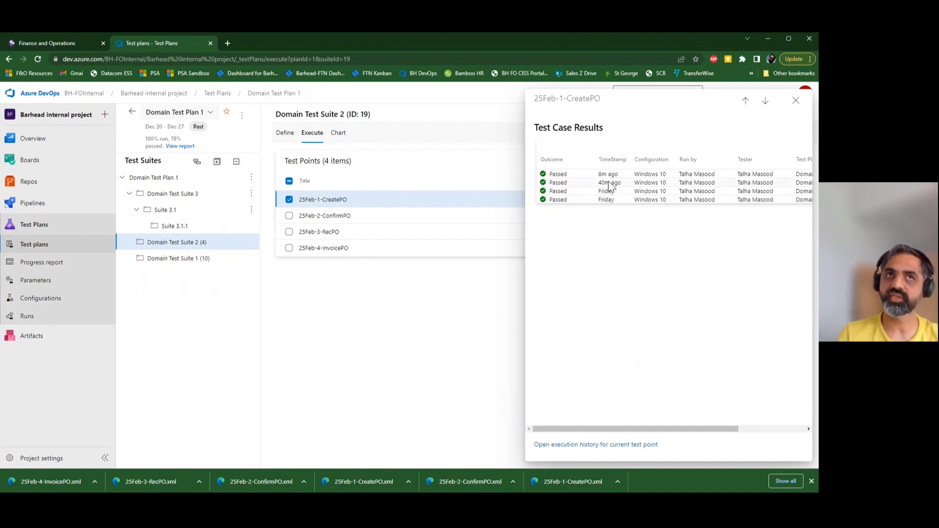
pyautogui.click(586, 175)
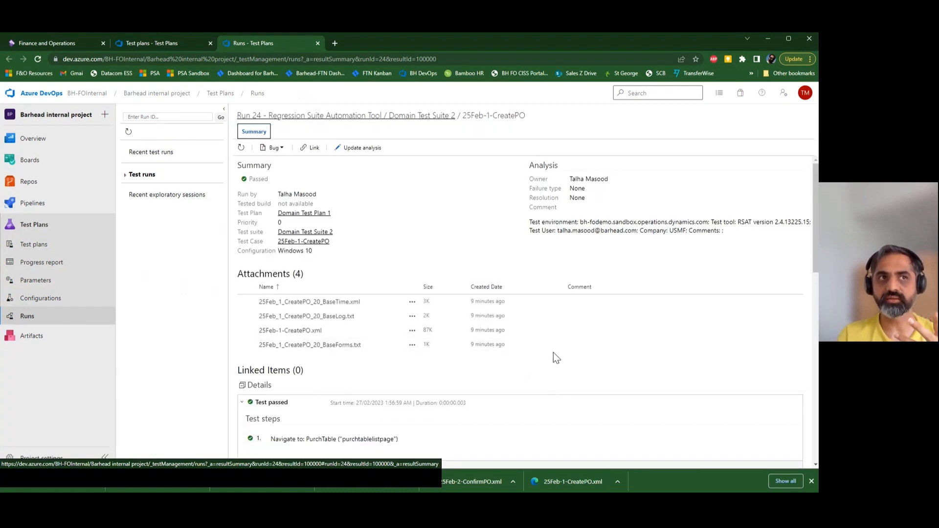
# - Review the attachments and test steps of the 25Feb-1-CreatePO run result, and close it along with the test case results
pyautogui.scroll(-3, 553, 353)
pyautogui.scroll(3, 553, 351)
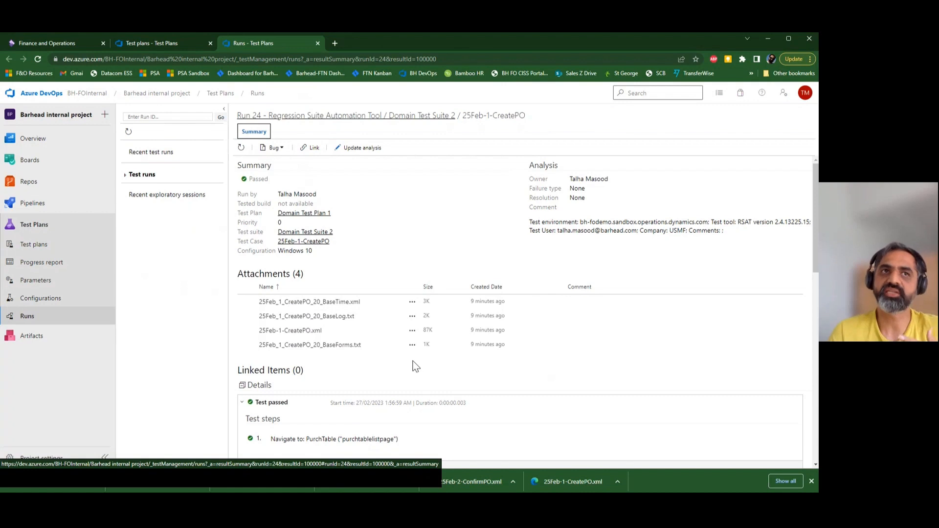
pyautogui.scroll(-5, 442, 369)
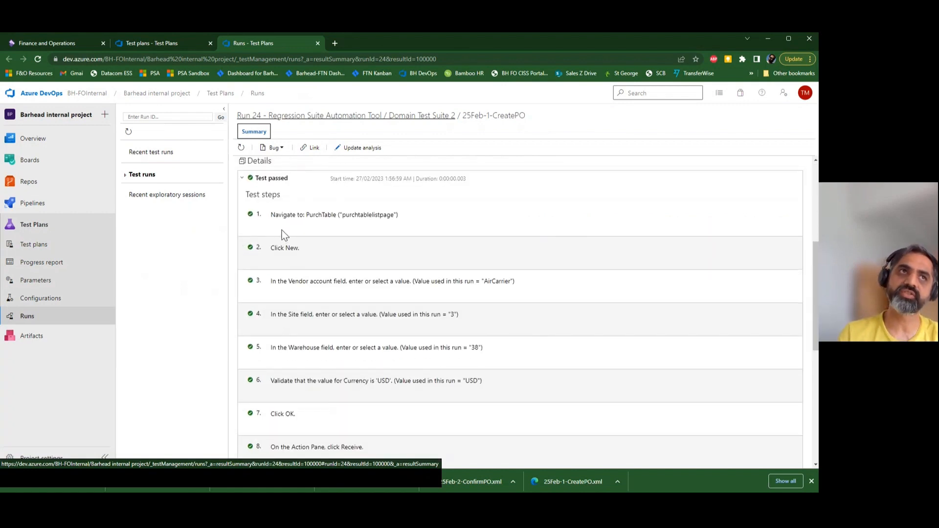
pyautogui.scroll(-7, 279, 254)
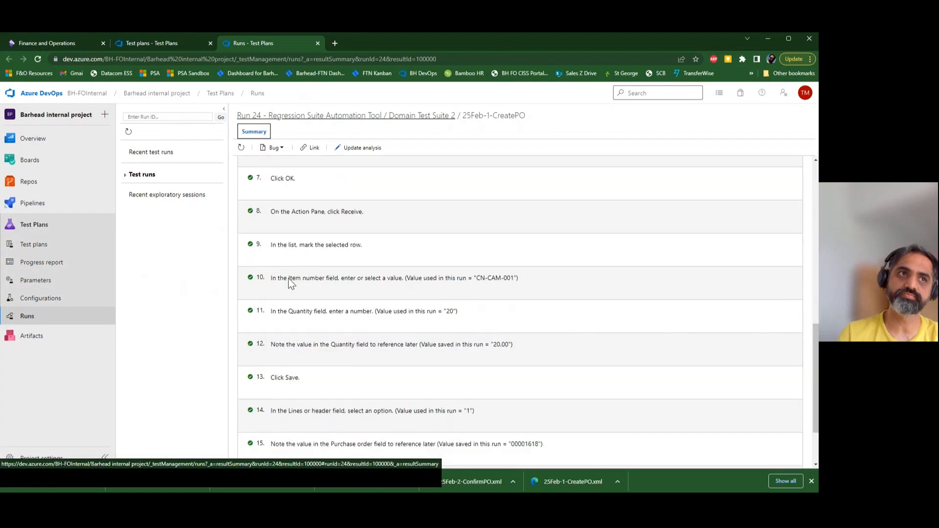
pyautogui.scroll(7, 302, 406)
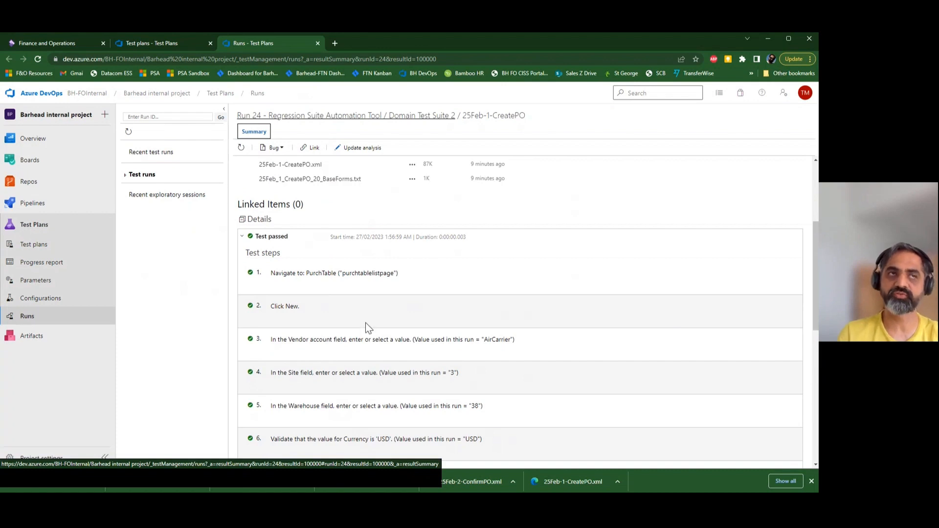
pyautogui.click(317, 43)
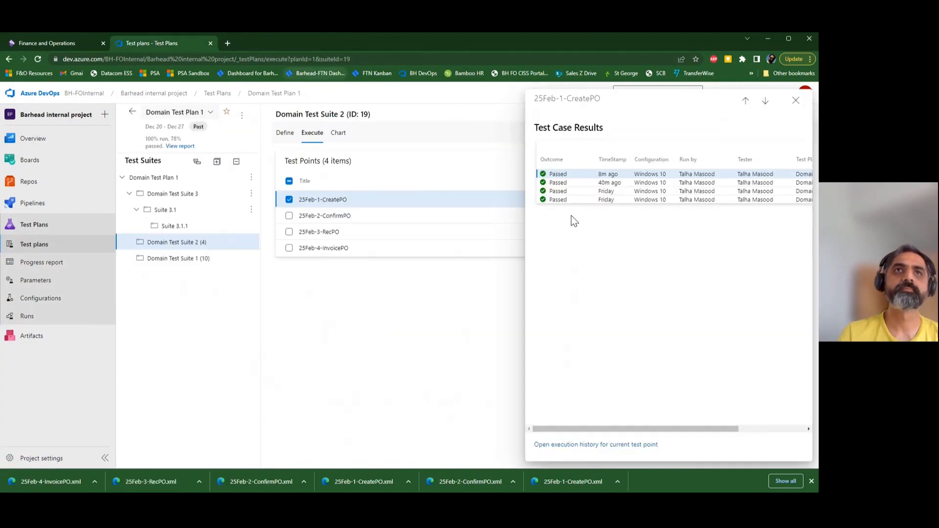
pyautogui.click(796, 101)
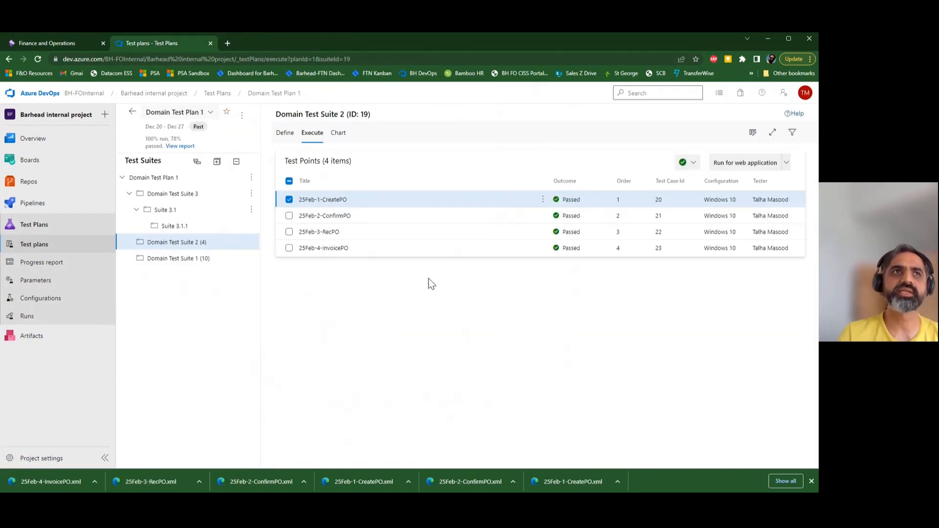
# - Open the most recent failed run result of the 25Feb-4-InvoicePO test case
pyautogui.click(383, 251)
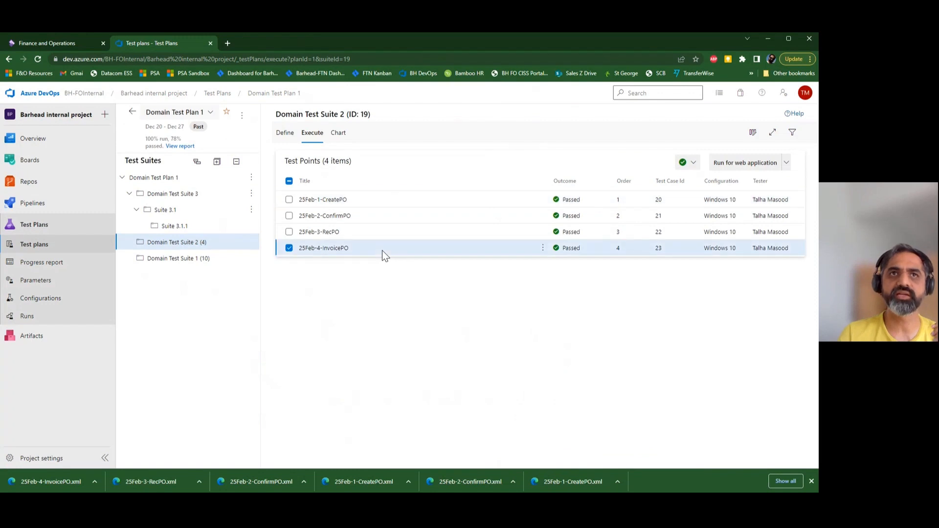
pyautogui.click(382, 251)
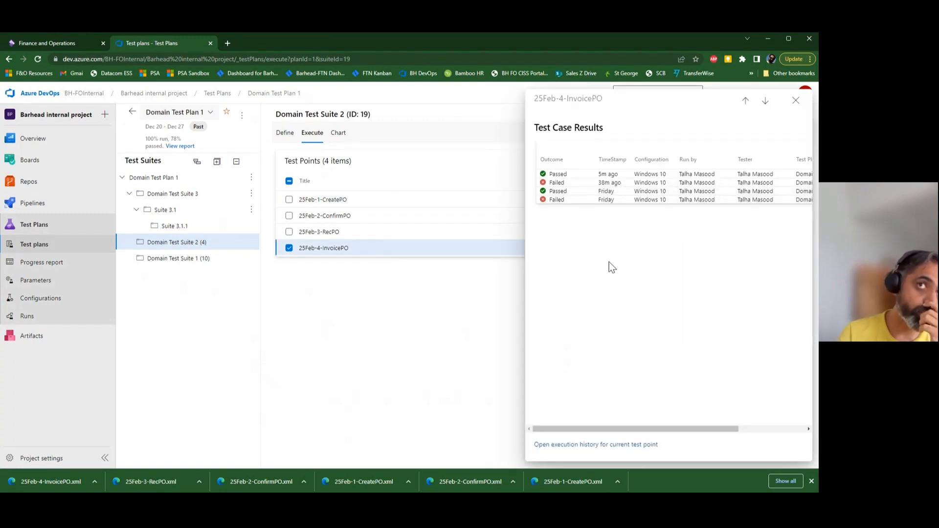
pyautogui.click(586, 184)
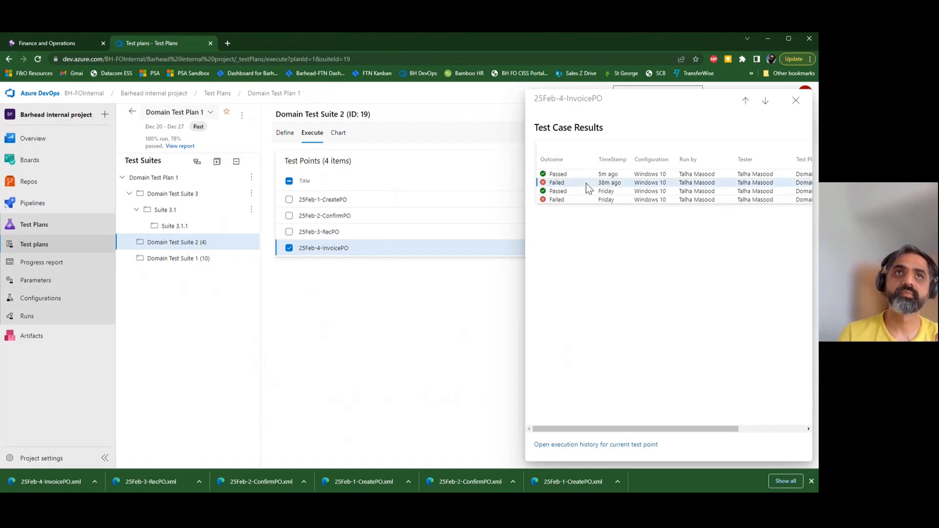
pyautogui.doubleClick(586, 183)
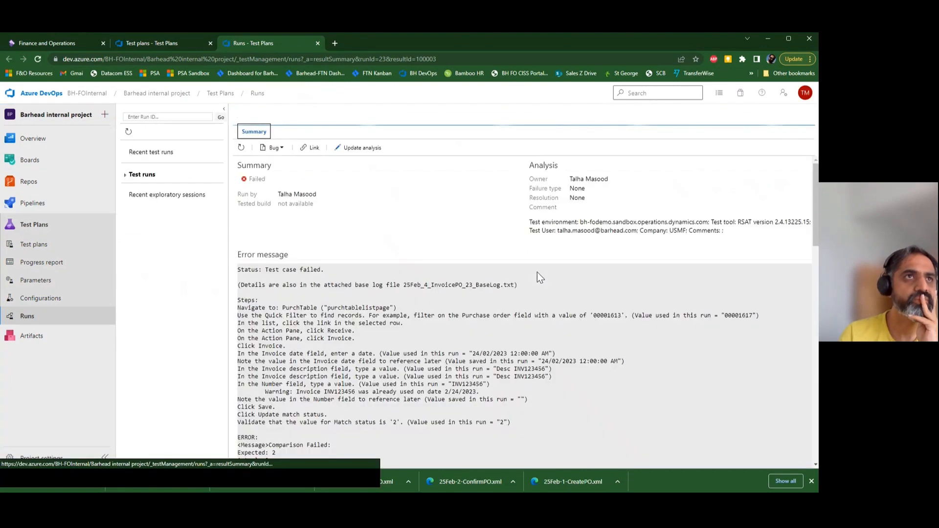
# - Read through the error message and debug info of the failed 25Feb-4-InvoicePO run
pyautogui.scroll(-3, 577, 411)
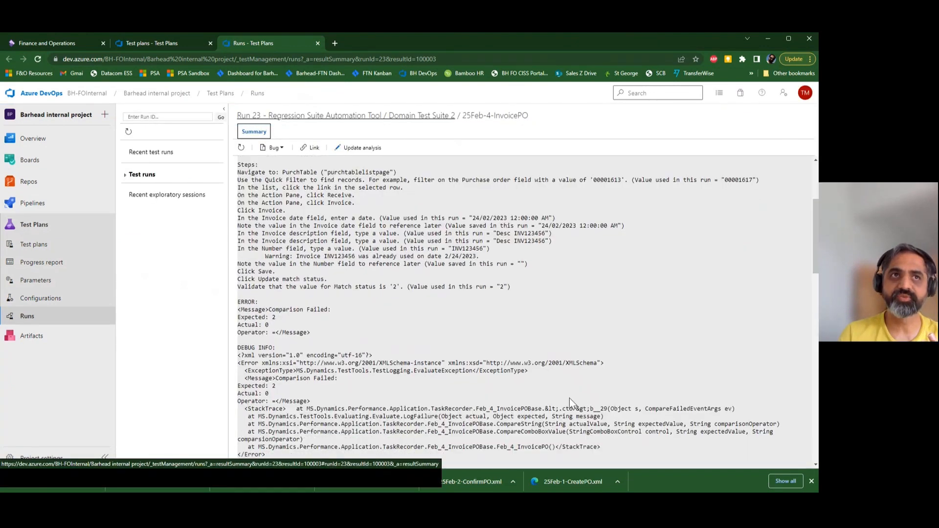
pyautogui.scroll(2, 569, 398)
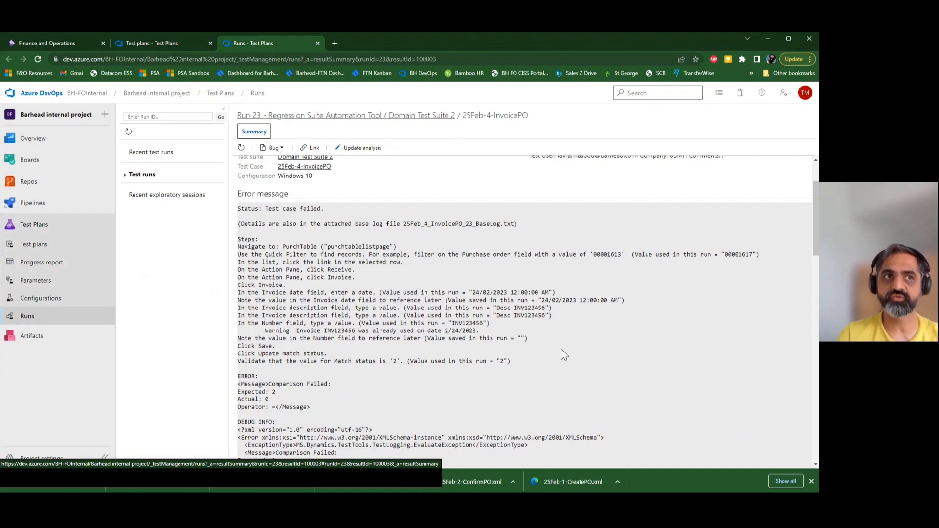
pyautogui.scroll(-3, 538, 304)
pyautogui.scroll(2, 516, 271)
pyautogui.scroll(1, 516, 270)
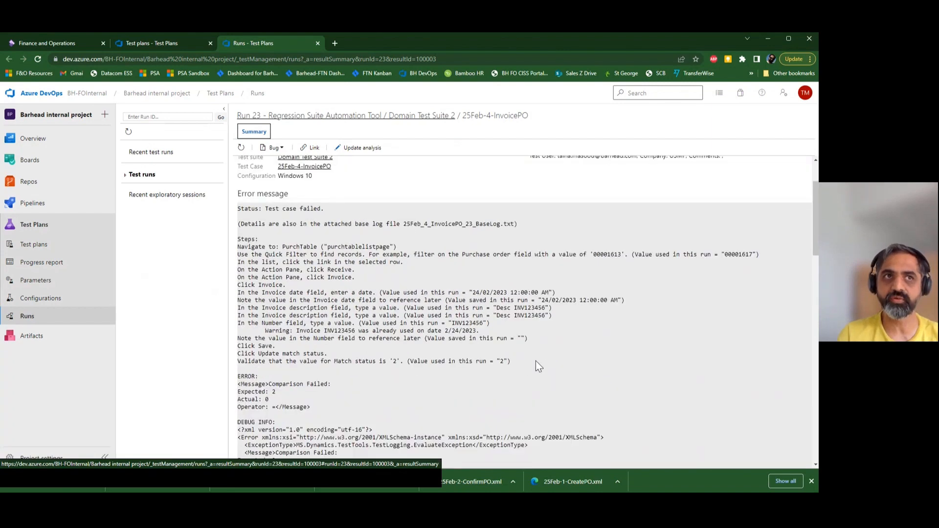
pyautogui.moveTo(536, 361); pyautogui.dragTo(263, 227)
pyautogui.click(391, 345)
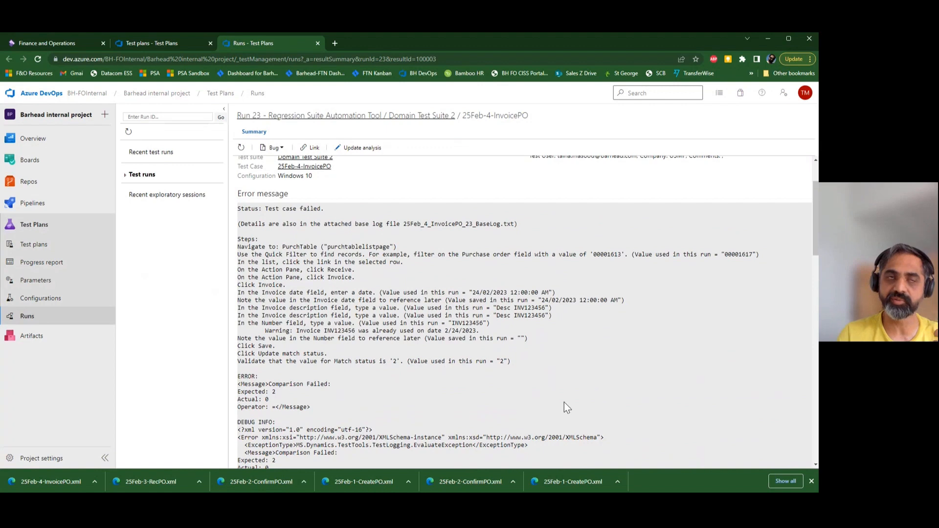
# - Examine the failed run's attachments and the status of each test step, and close the run along with the 25Feb-4-InvoicePO results
pyautogui.scroll(-5, 564, 402)
pyautogui.scroll(-6, 546, 348)
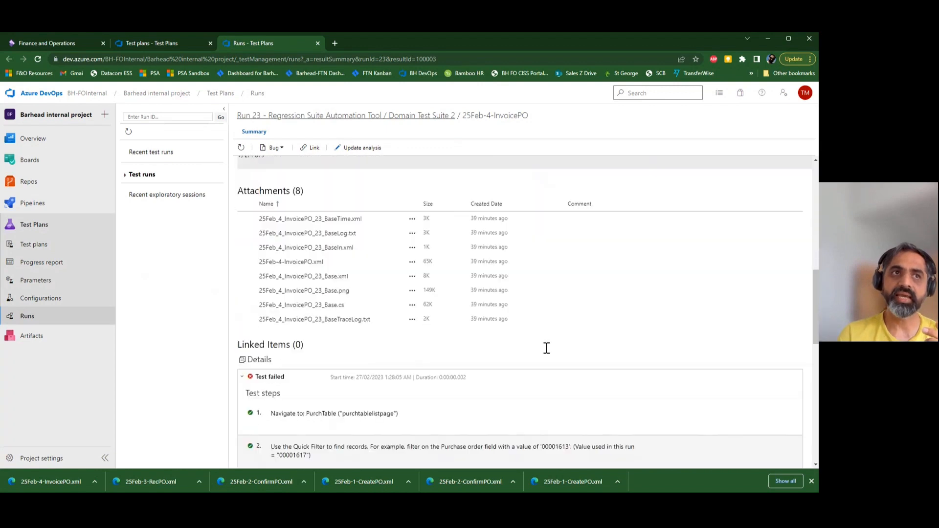
pyautogui.scroll(-1, 550, 352)
pyautogui.scroll(-1, 563, 356)
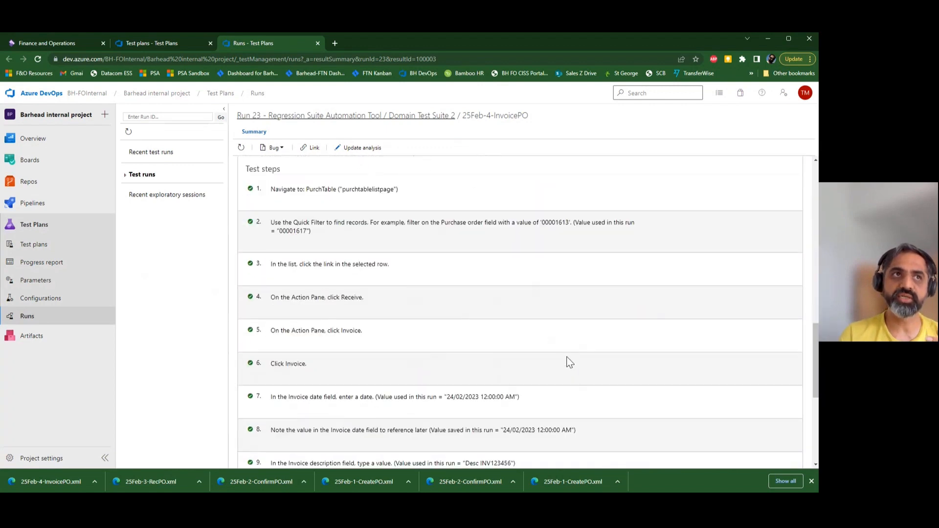
pyautogui.scroll(3, 567, 356)
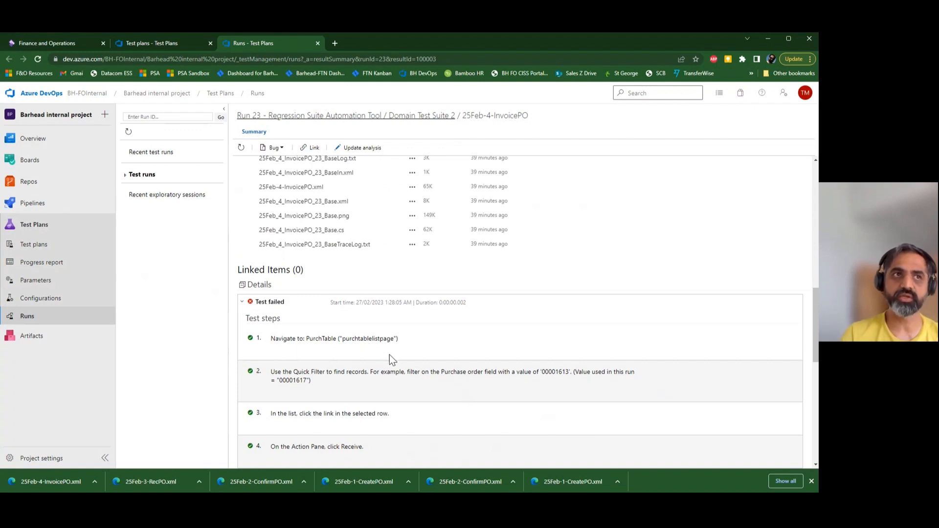
pyautogui.scroll(-3, 392, 352)
pyautogui.scroll(-1, 392, 352)
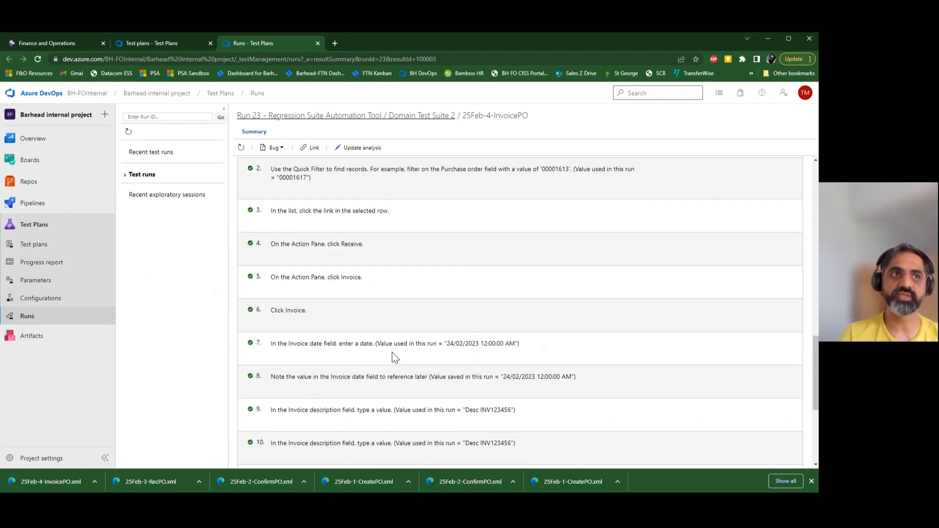
pyautogui.scroll(-4, 392, 352)
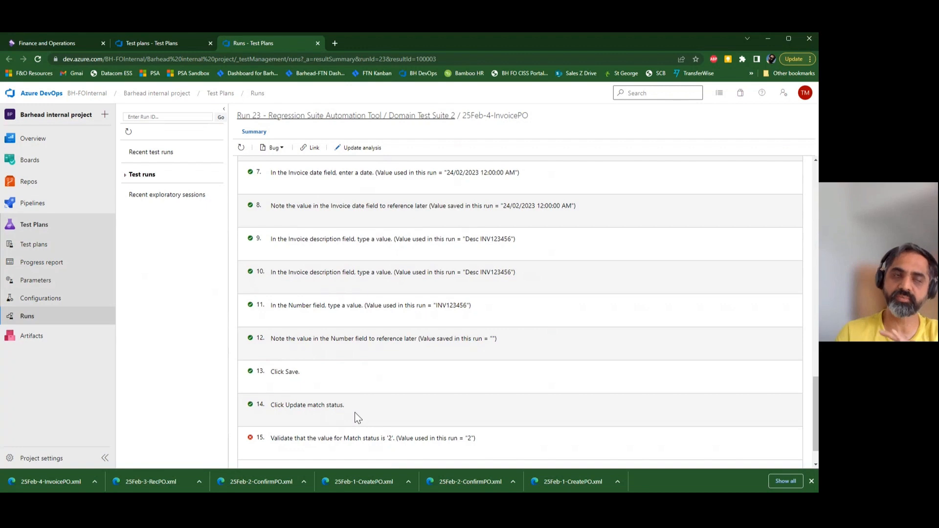
pyautogui.scroll(6, 428, 410)
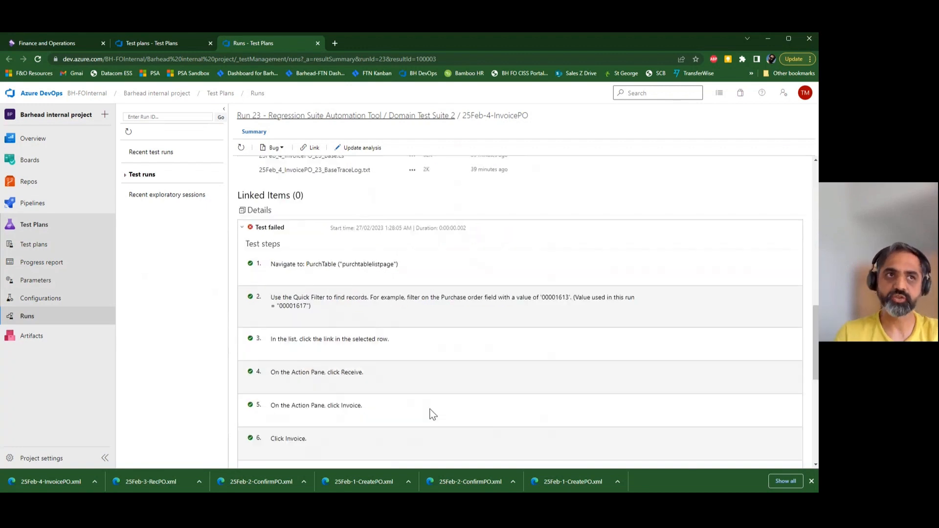
pyautogui.scroll(-7, 431, 405)
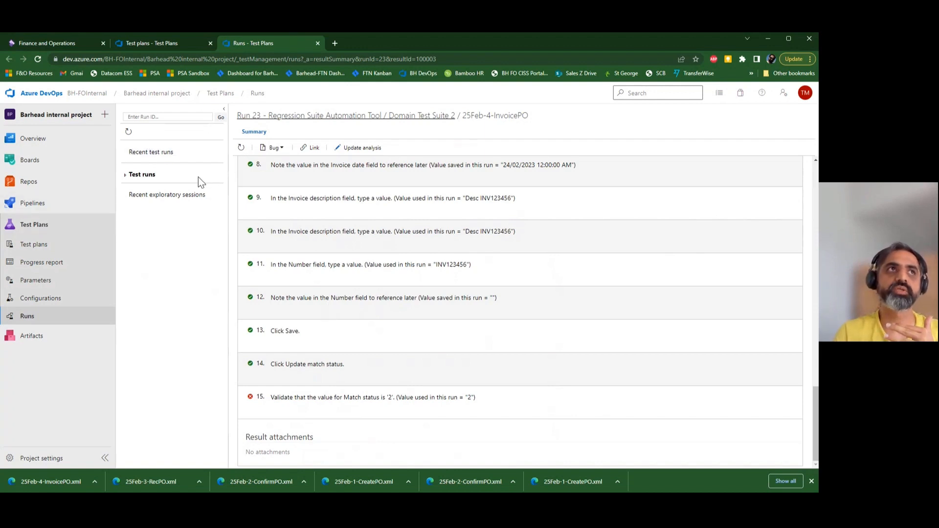
pyautogui.click(318, 43)
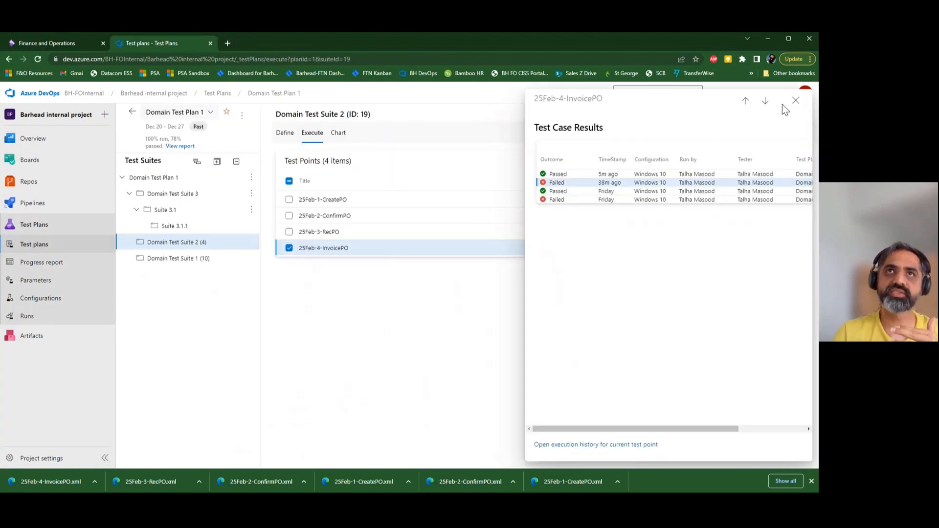
pyautogui.click(796, 100)
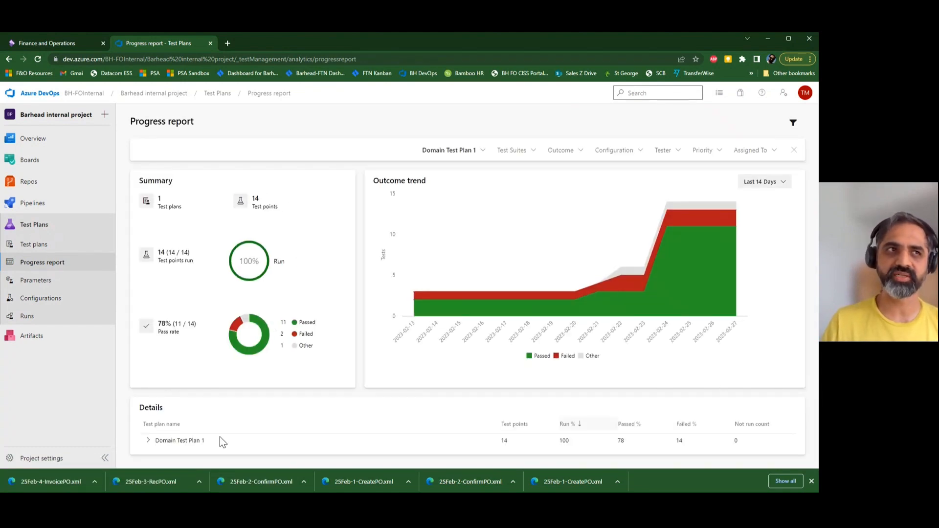
# - Expand Domain Test Plan 1 in the progress report's details, and switch the report's test plan filter to RSAT Test Plan 2
pyautogui.click(148, 440)
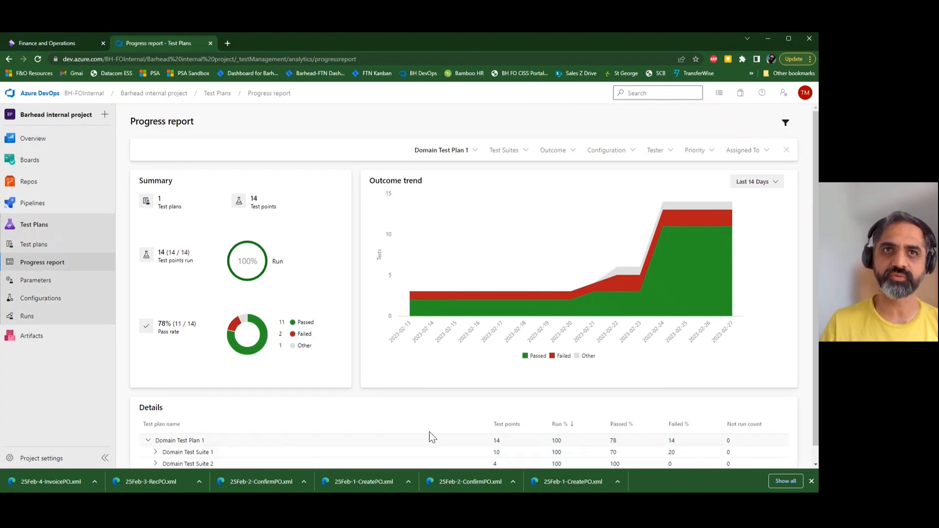
pyautogui.scroll(-1, 430, 430)
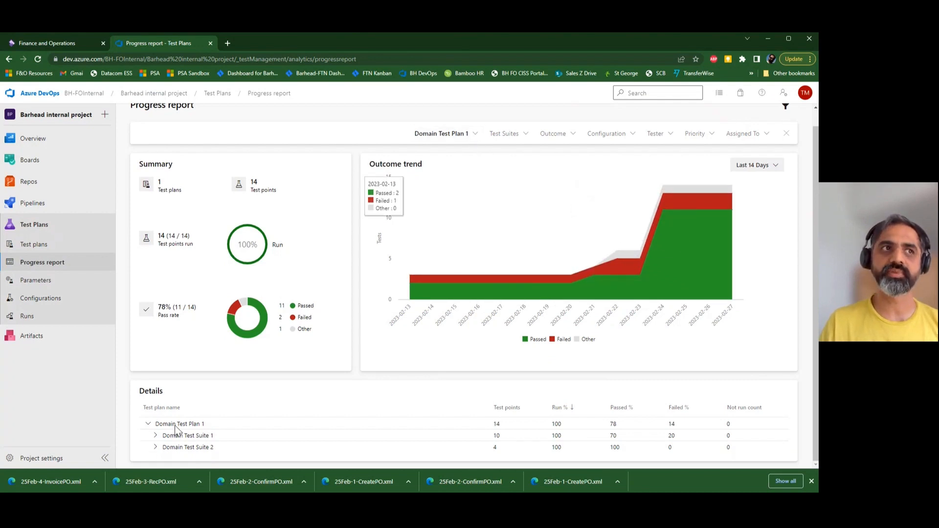
pyautogui.click(473, 142)
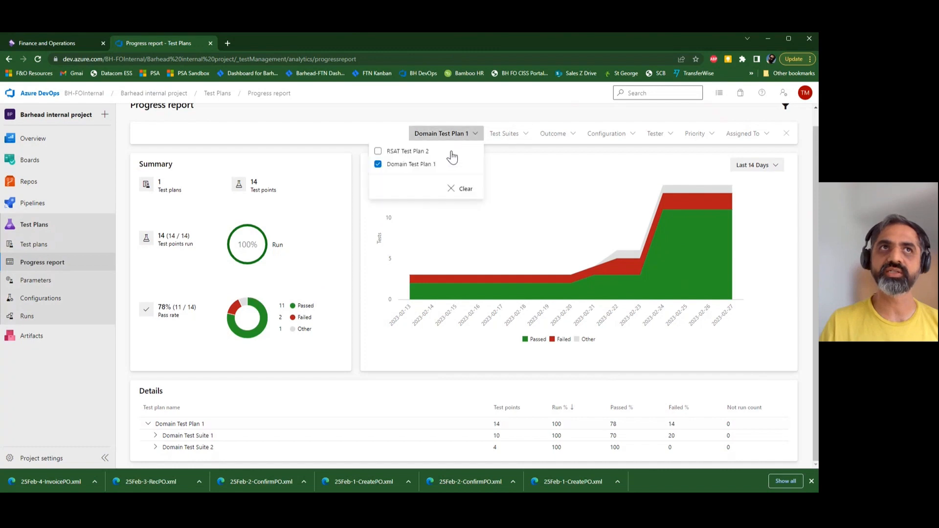
pyautogui.click(378, 165)
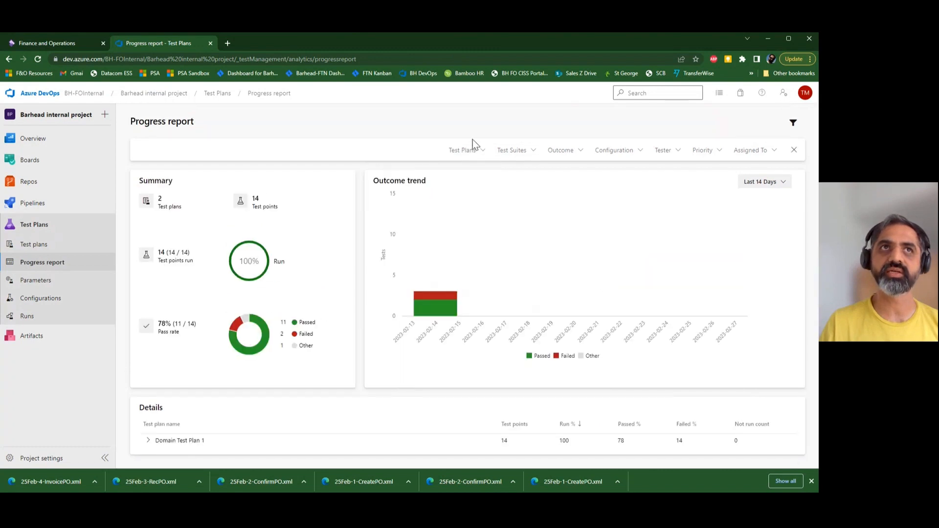
pyautogui.click(469, 151)
pyautogui.click(385, 167)
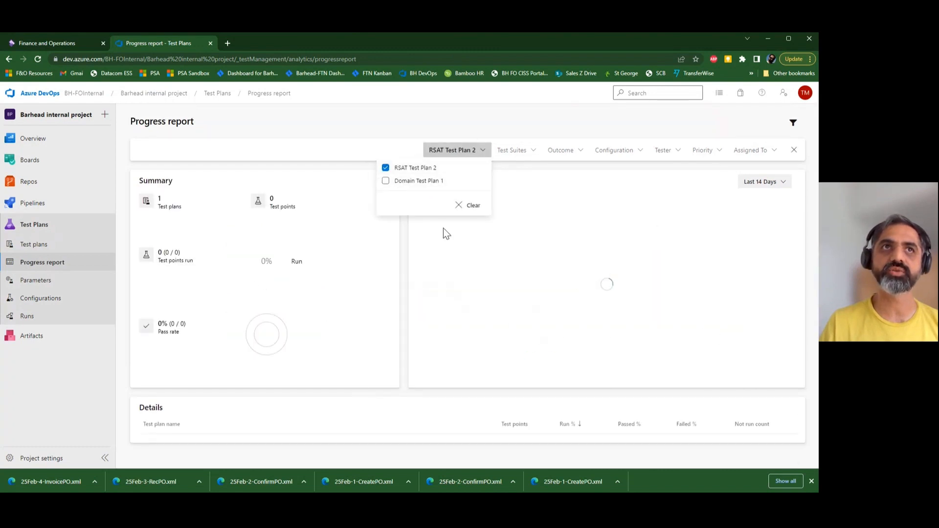
# - Filter the progress report to Domain Test Plan 1, and expand that plan and its Domain Test Suite 2 in the details
pyautogui.click(385, 181)
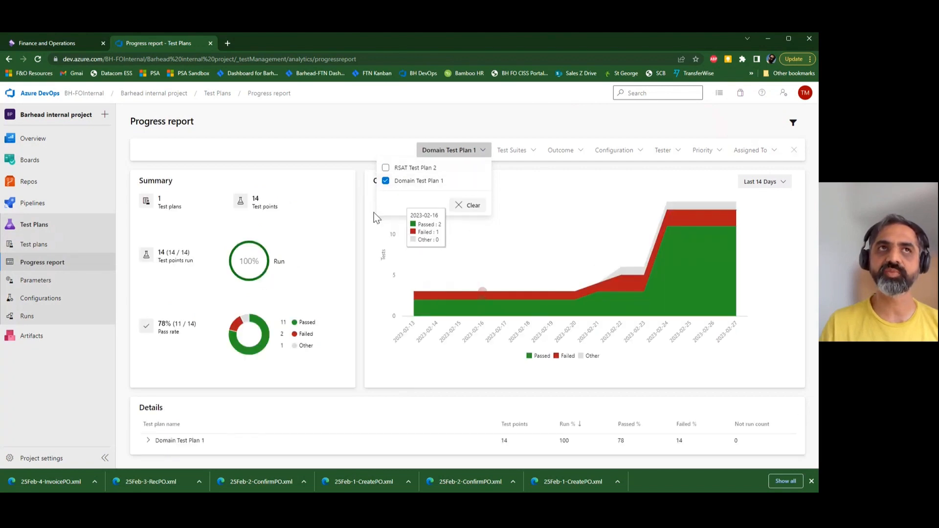
pyautogui.click(412, 115)
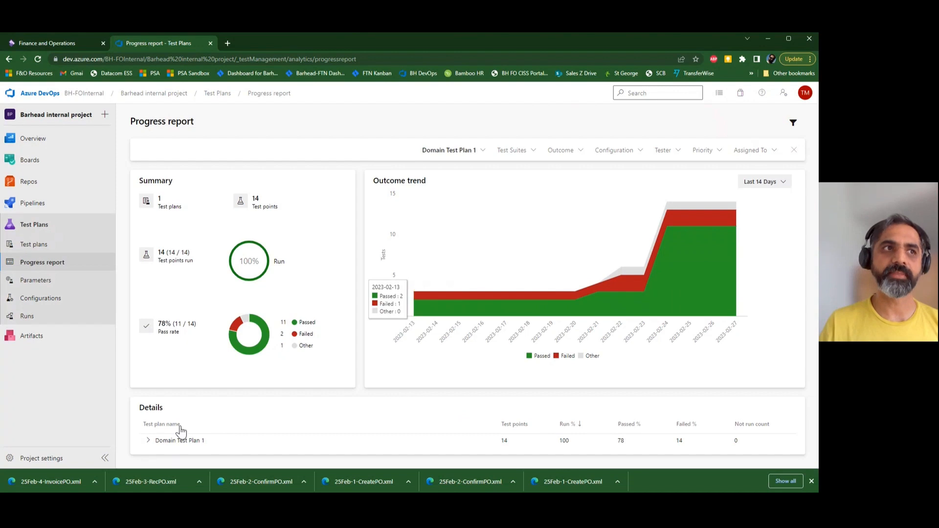
pyautogui.click(148, 441)
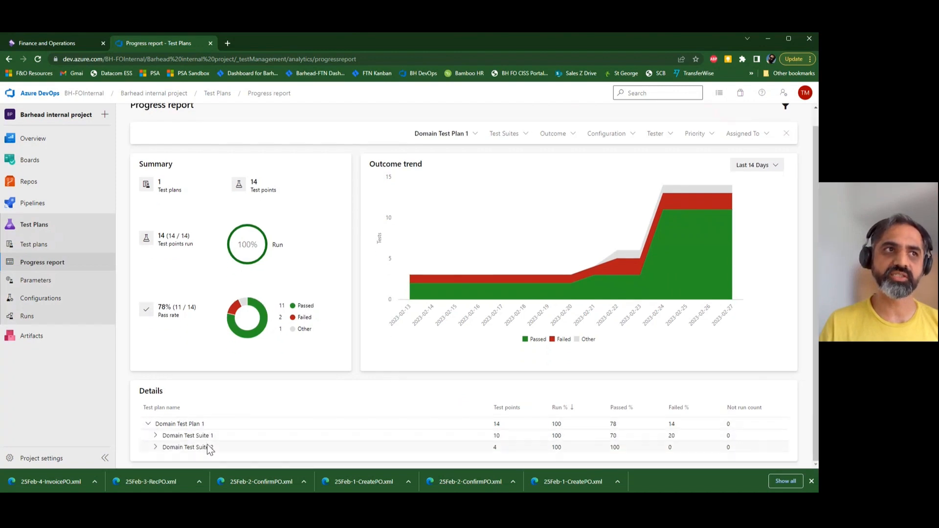
pyautogui.click(156, 448)
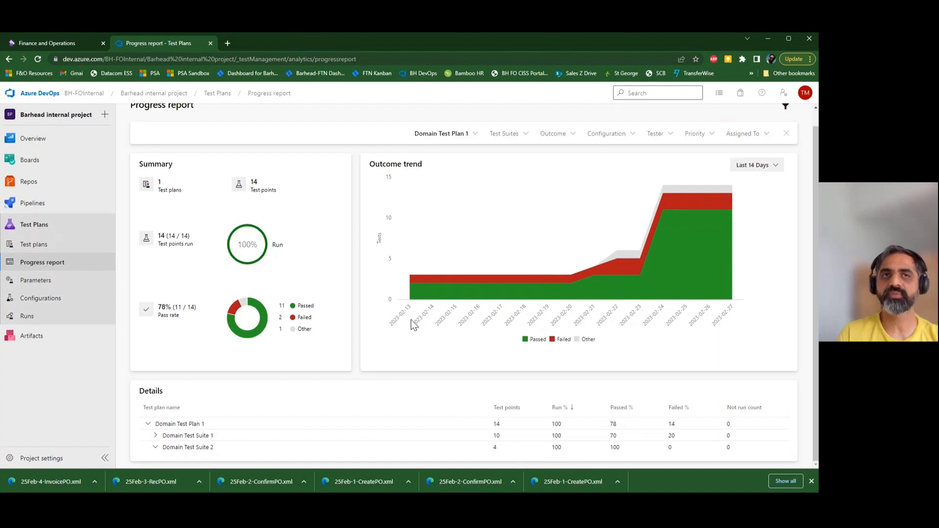
# - Open Domain Test Suite 2 in the test plans, look at its charts, and return to its execution list
pyautogui.click(41, 245)
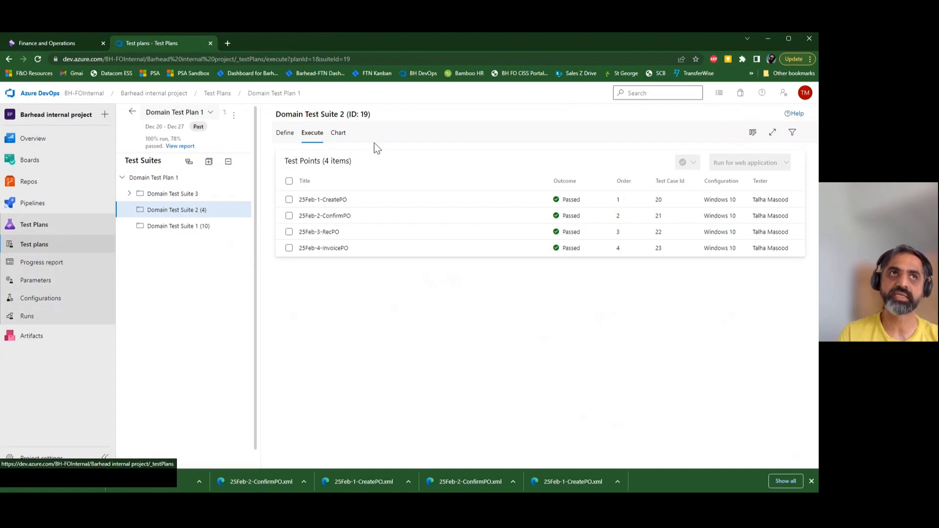
pyautogui.click(342, 139)
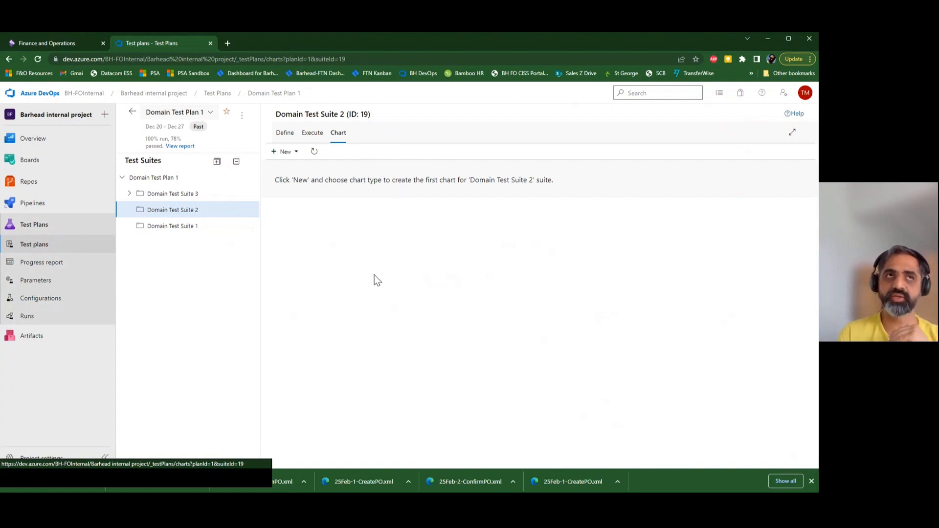
pyautogui.click(311, 134)
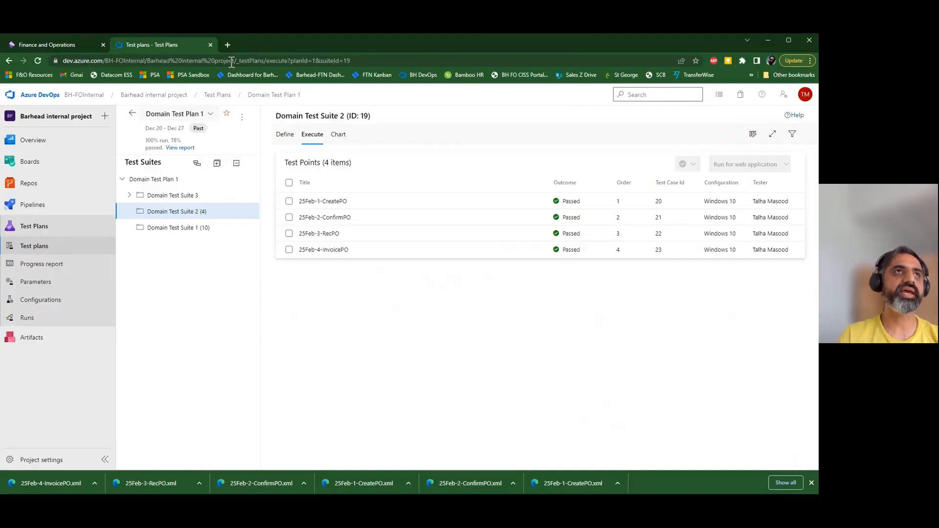
# - Switch to Finance and Operations, start a new session, and go to the home dashboard
pyautogui.click(66, 43)
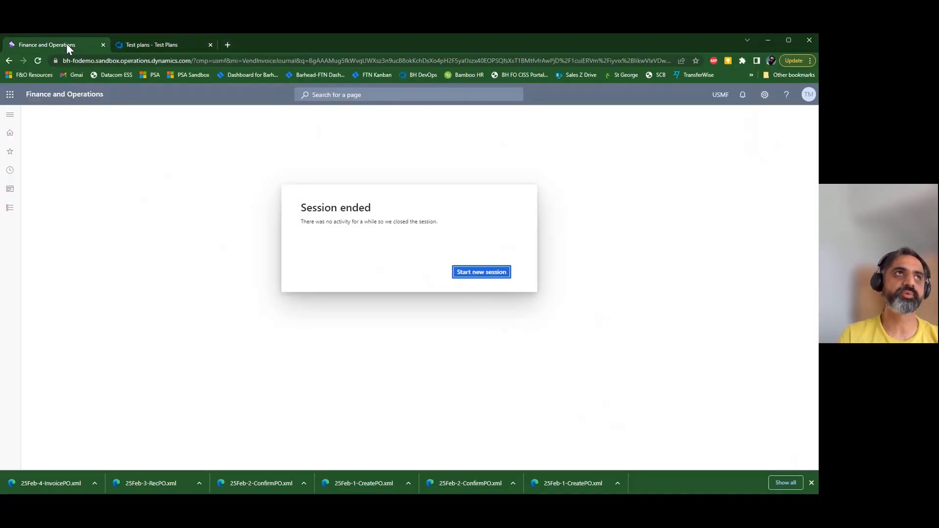
pyautogui.click(496, 280)
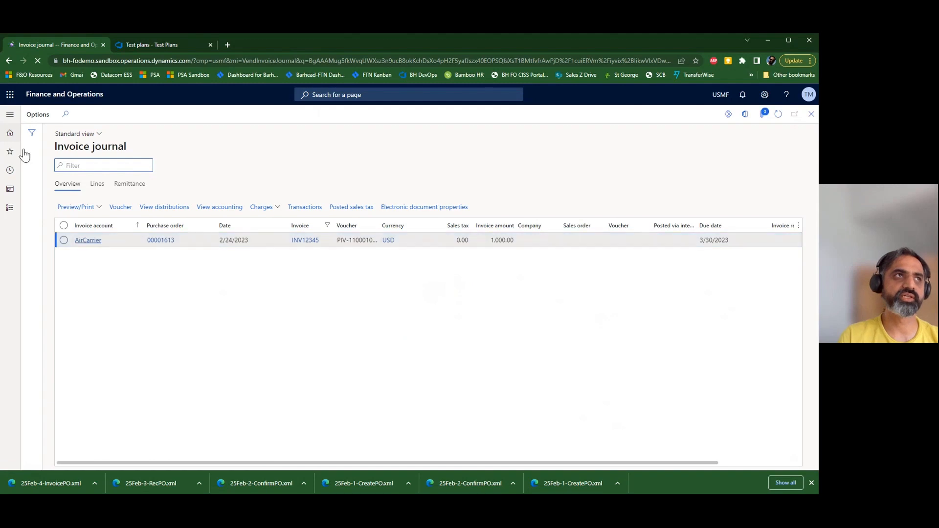
pyautogui.click(10, 133)
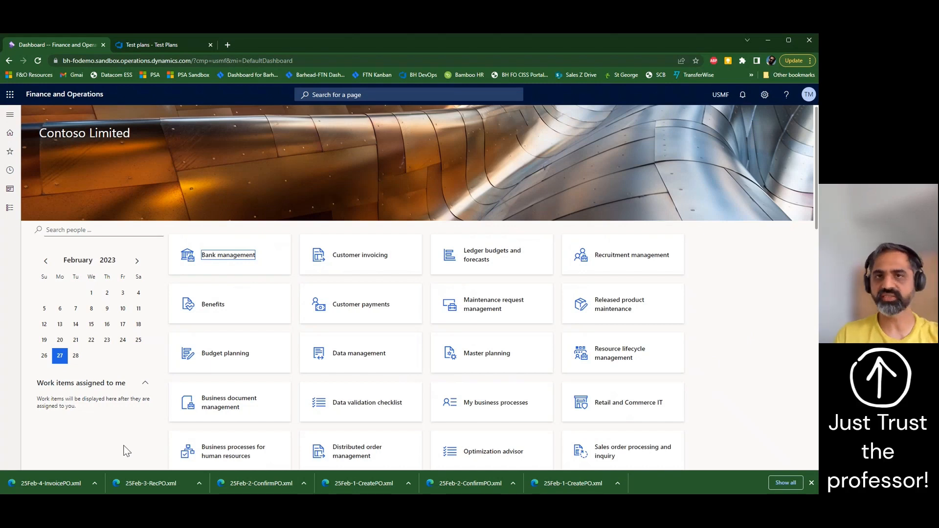
# - Open Task recorder from the Finance and Operations dashboard and begin creating a new recording
pyautogui.click(765, 95)
pyautogui.click(772, 126)
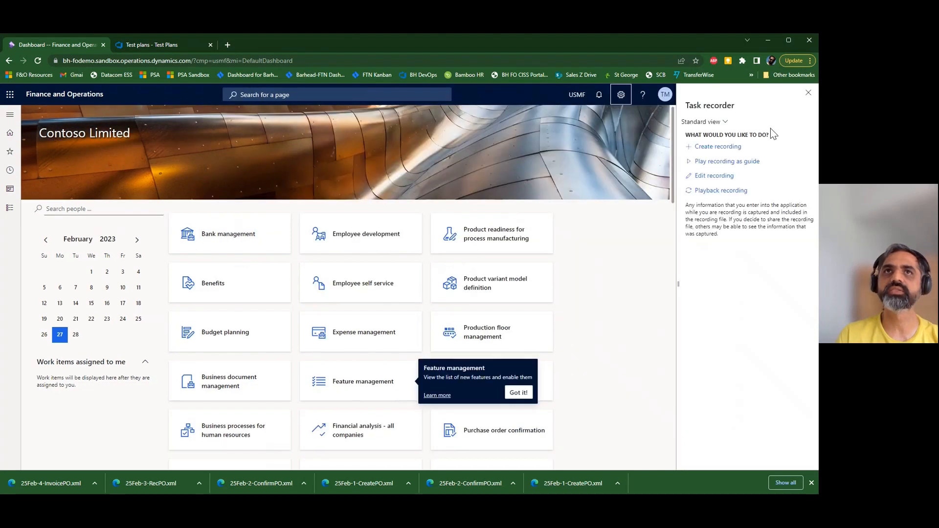
pyautogui.click(730, 149)
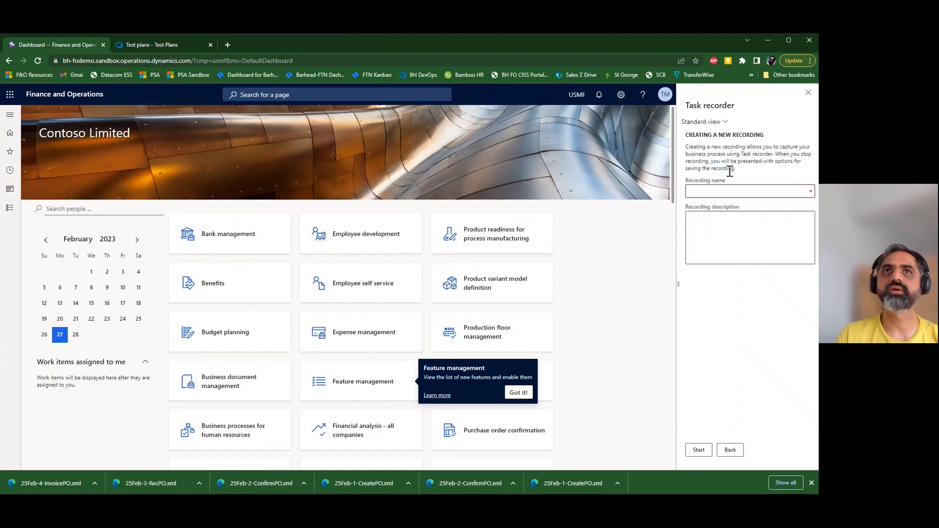
# - Name the new recording 27Feb-1-CreatePO and start recording
pyautogui.click(730, 191)
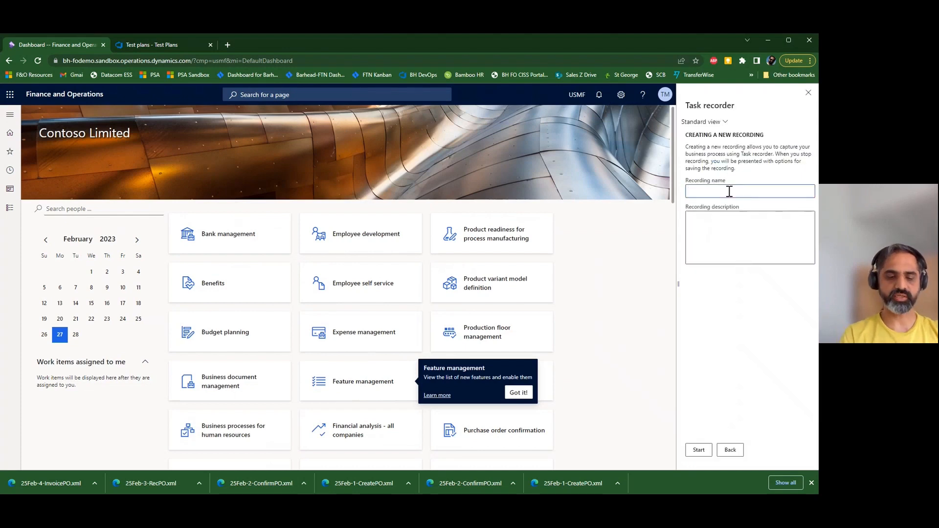
pyautogui.write('27Feb')
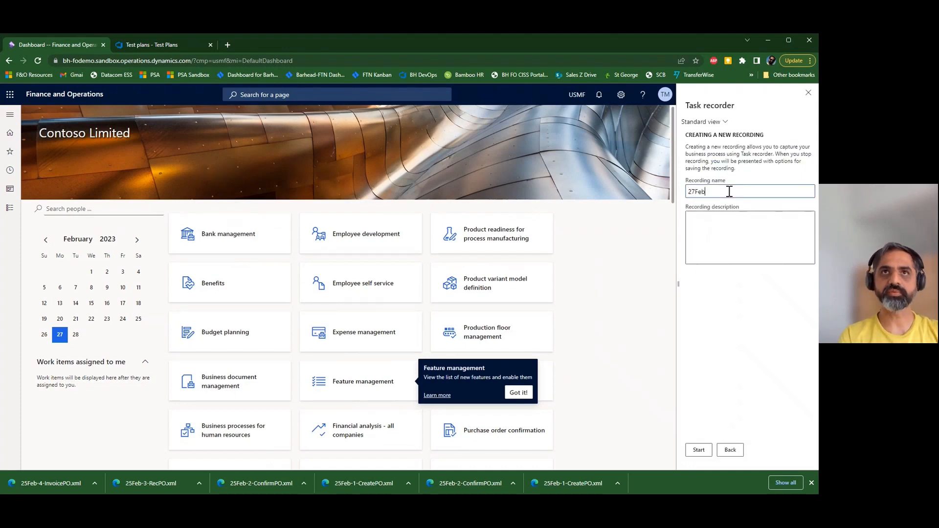
pyautogui.write('-C')
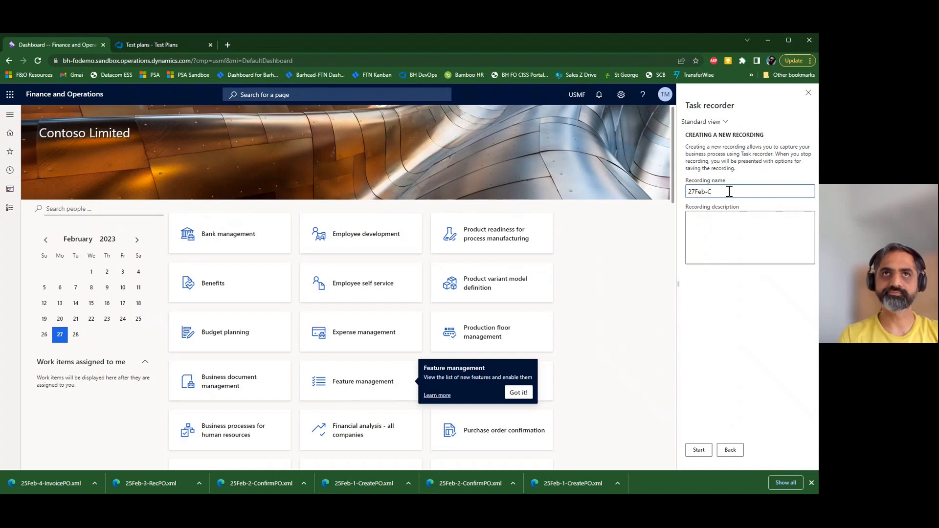
pyautogui.write('reae')
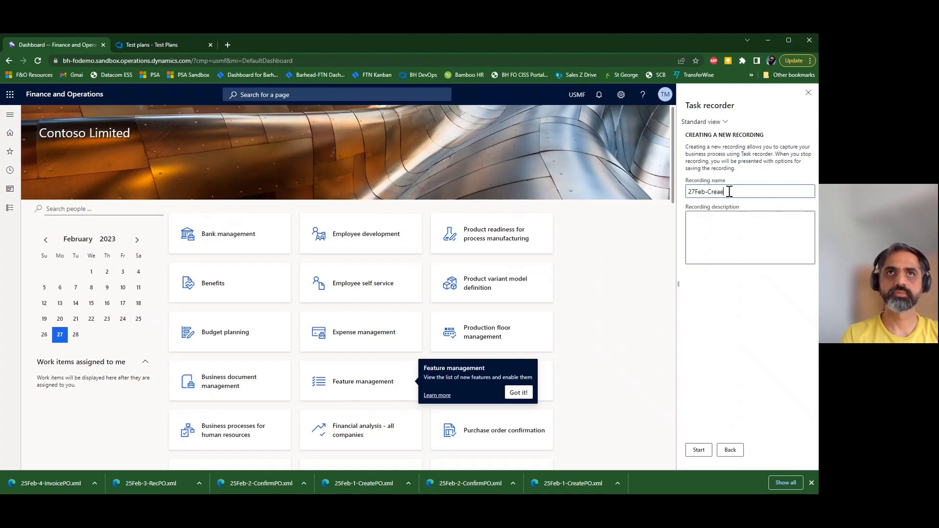
pyautogui.press('BackSpace')
pyautogui.write('te')
pyautogui.press('BackSpace')
pyautogui.press('BackSpace')
pyautogui.press('BackSpace')
pyautogui.press('BackSpace')
pyautogui.press('BackSpace')
pyautogui.press('BackSpace')
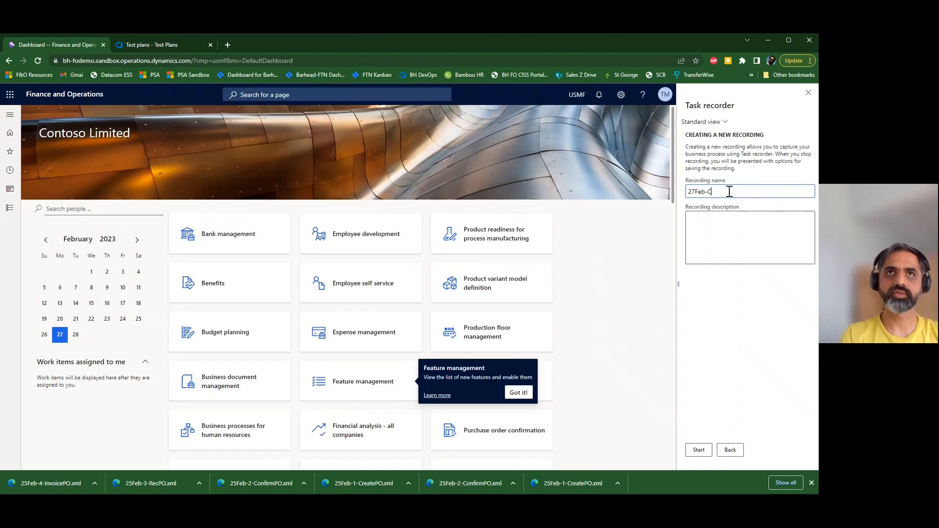
pyautogui.write('-1-Cr')
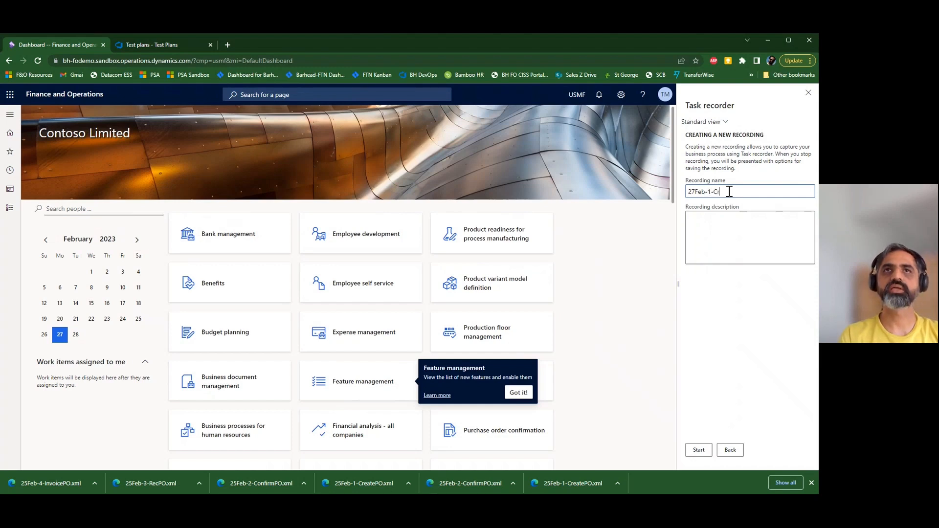
pyautogui.write('eatePO')
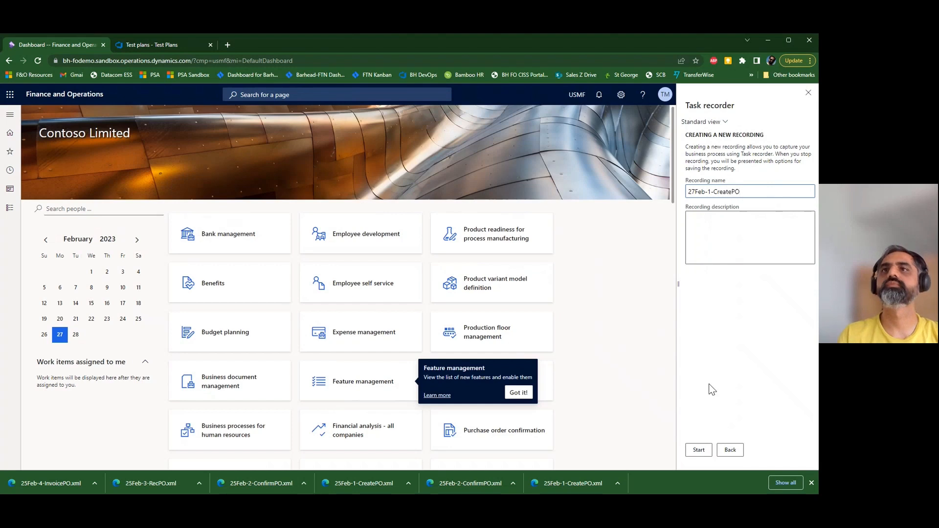
pyautogui.click(709, 451)
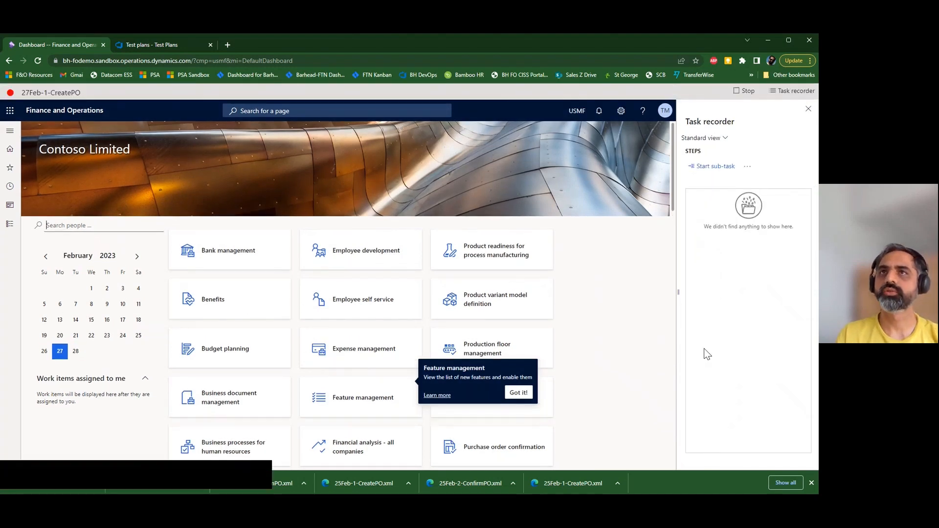
# - Go to All purchase orders in the Accounts payable module and start a new purchase order
pyautogui.click(8, 232)
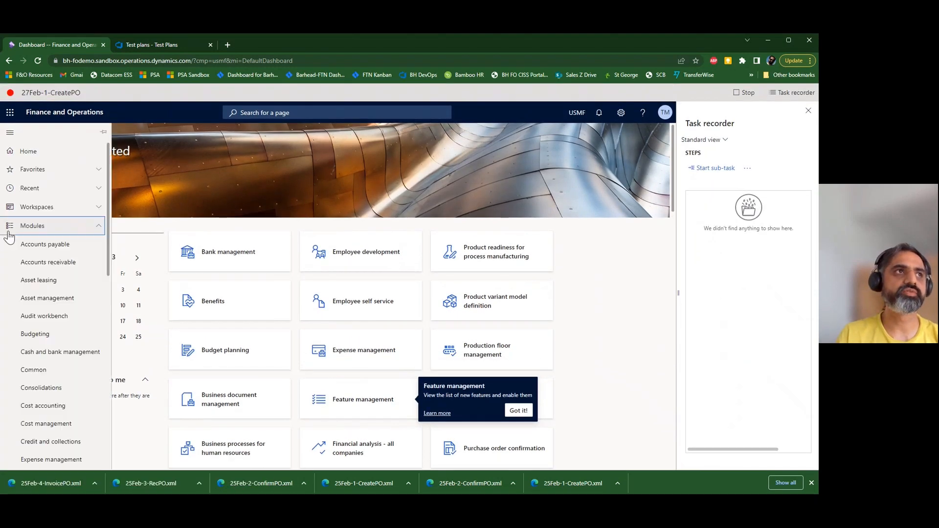
pyautogui.click(48, 249)
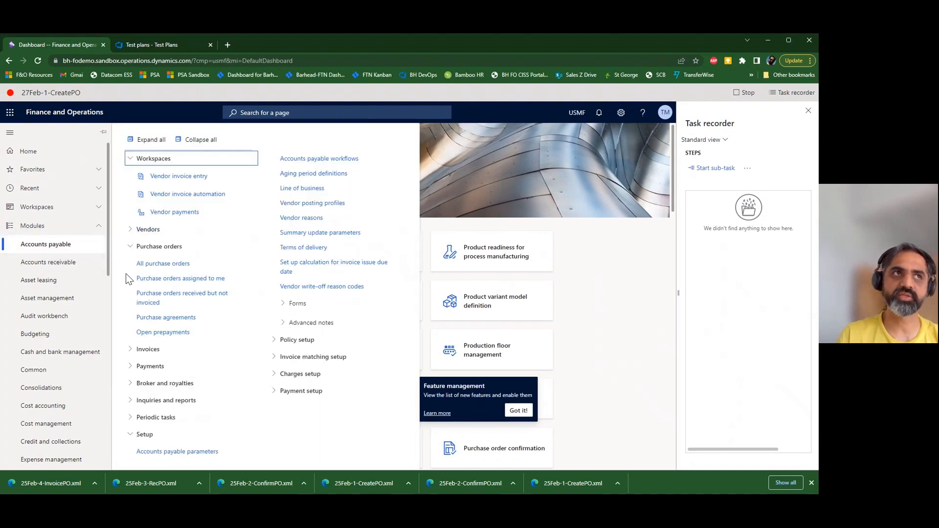
pyautogui.click(167, 265)
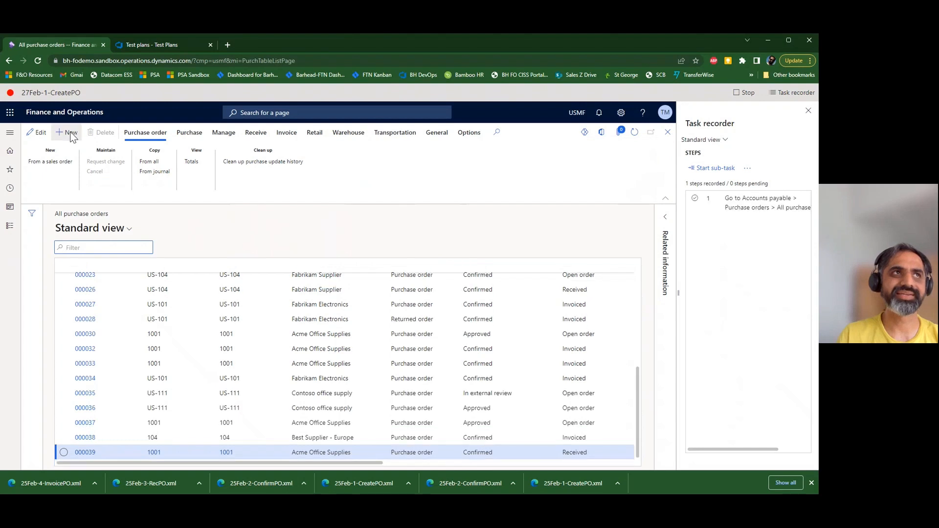
pyautogui.click(69, 132)
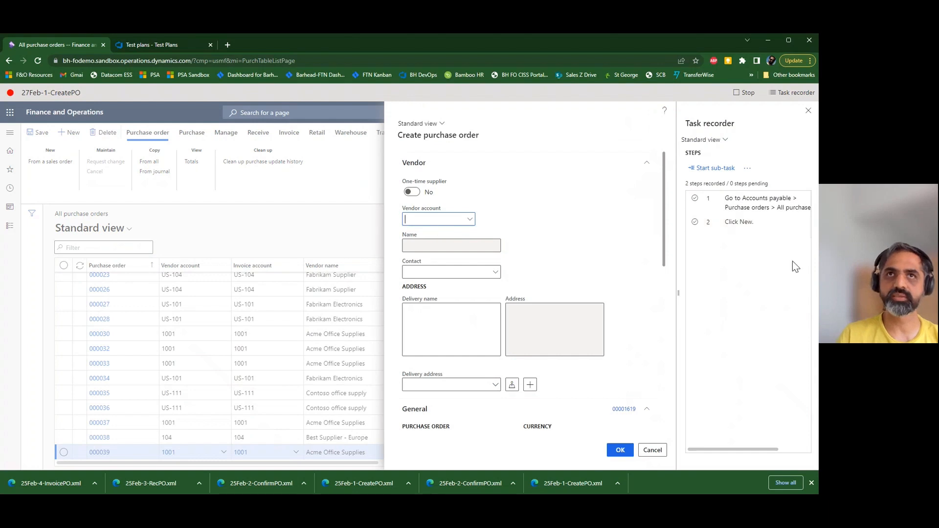
# - Set the new purchase order's vendor account to AirCarrier
pyautogui.click(470, 221)
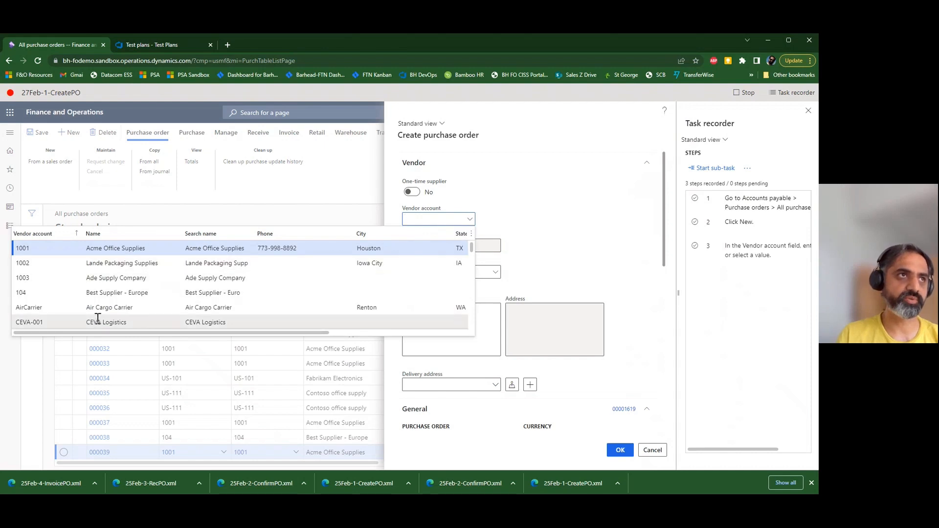
pyautogui.click(47, 309)
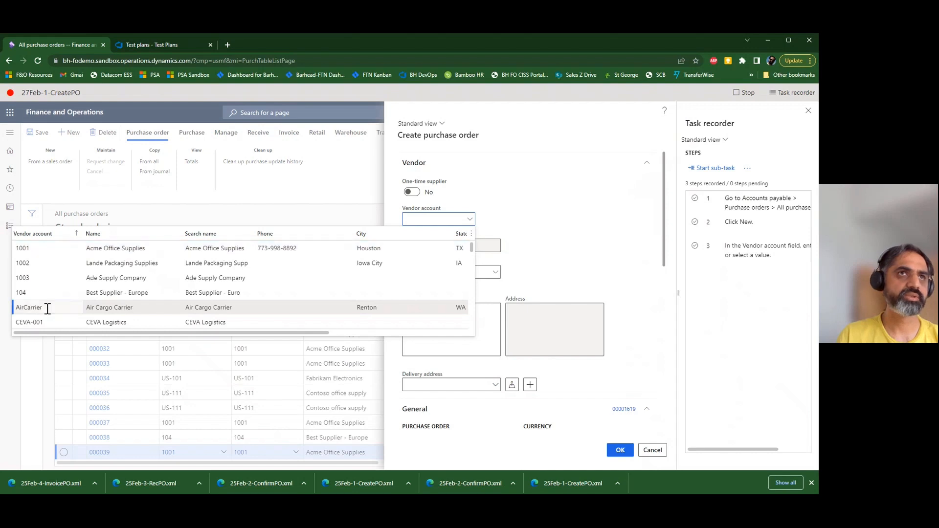
pyautogui.click(48, 308)
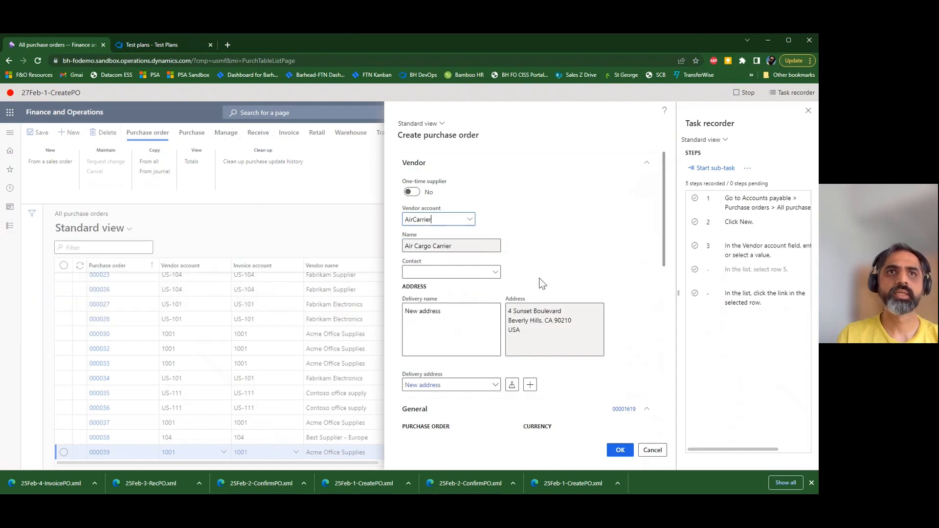
# - Add a Task recorder validation of the current value for the purchase order's Currency field
pyautogui.scroll(-3, 543, 273)
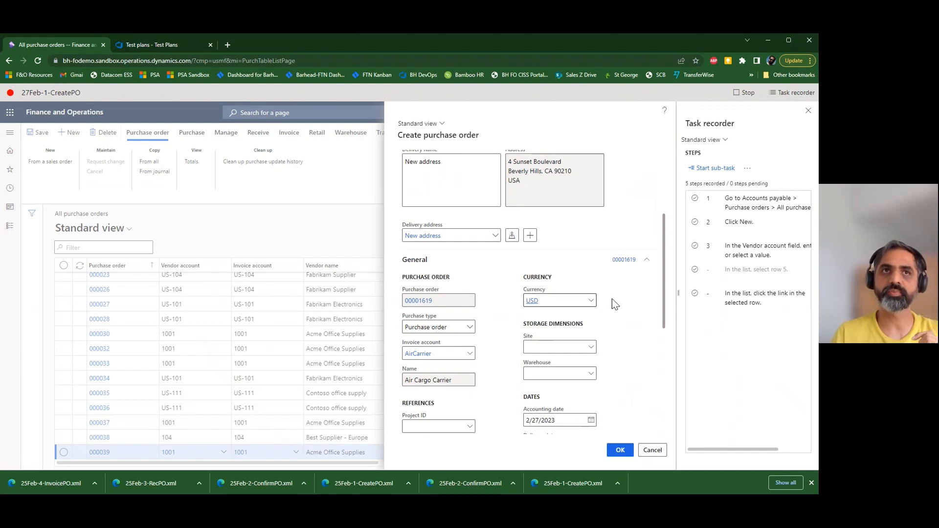
pyautogui.scroll(1, 606, 303)
pyautogui.scroll(2, 574, 340)
pyautogui.scroll(-2, 572, 343)
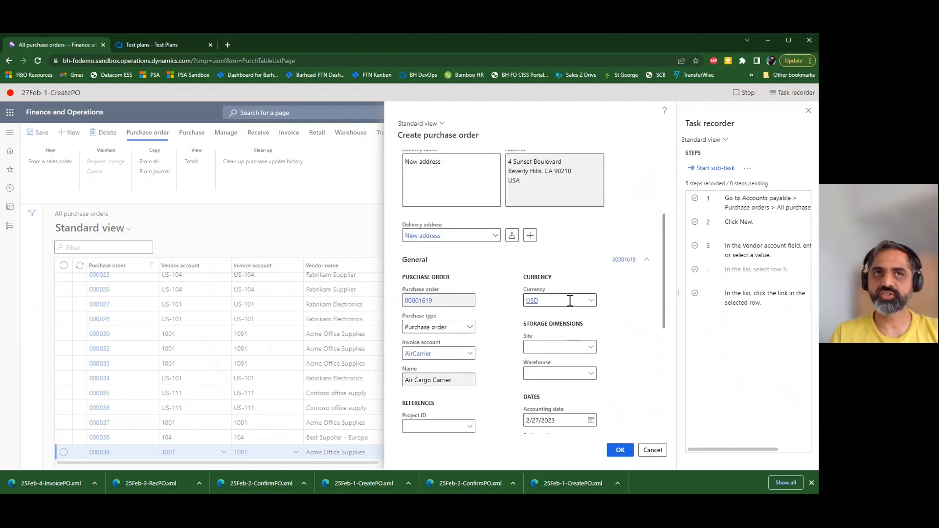
pyautogui.scroll(3, 569, 300)
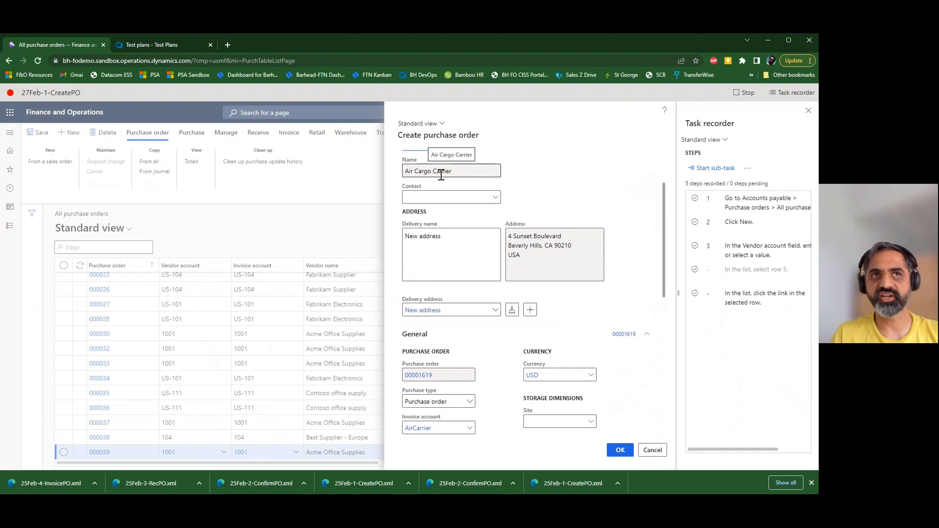
pyautogui.rightClick(558, 376)
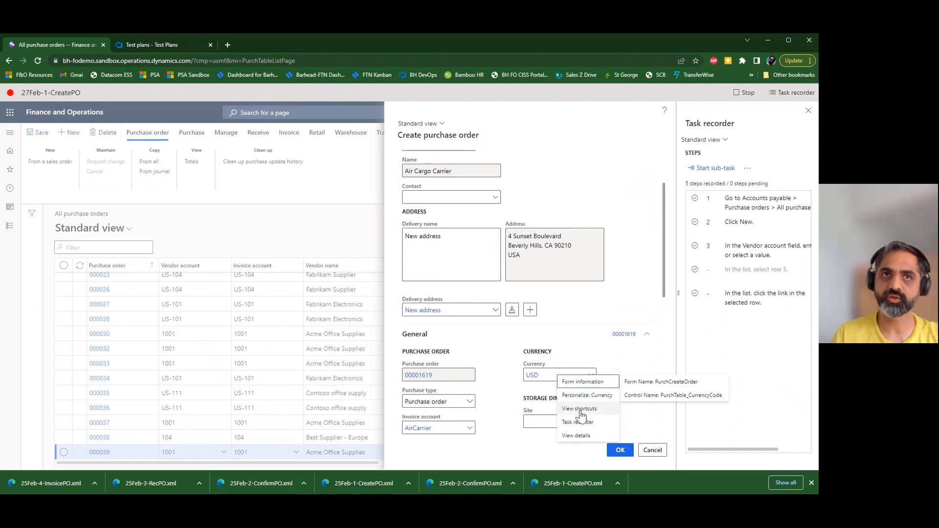
pyautogui.moveTo(585, 425)
pyautogui.moveTo(634, 447)
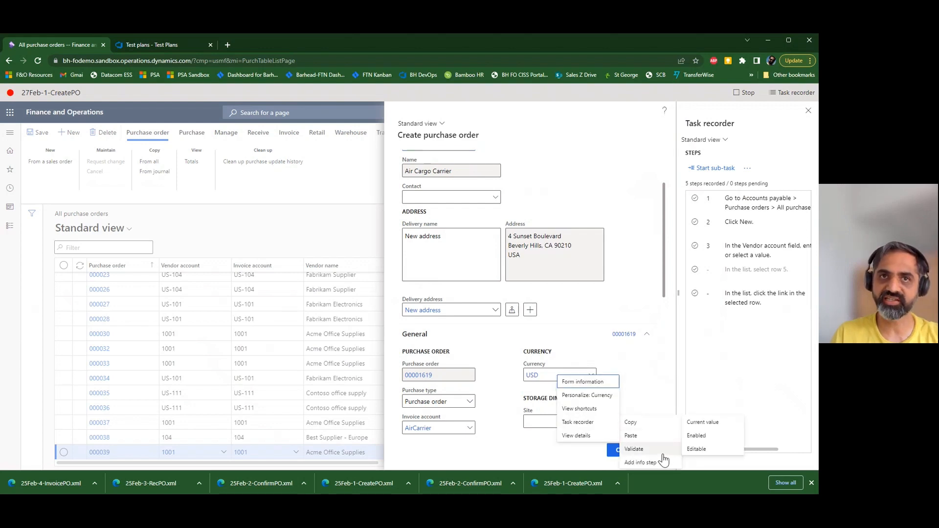
pyautogui.click(709, 424)
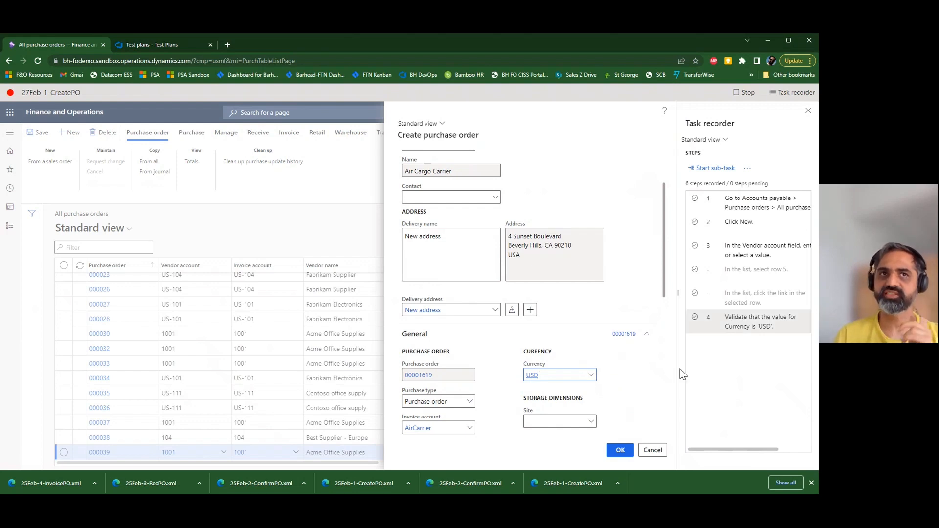
# - Set the new purchase order's site to 2 and warehouse to 27, and confirm its creation
pyautogui.scroll(-3, 652, 374)
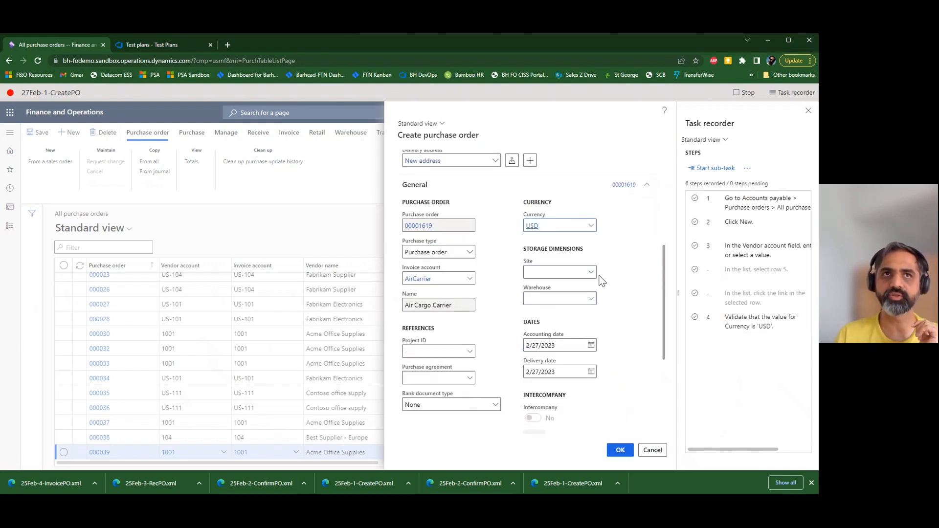
pyautogui.click(591, 275)
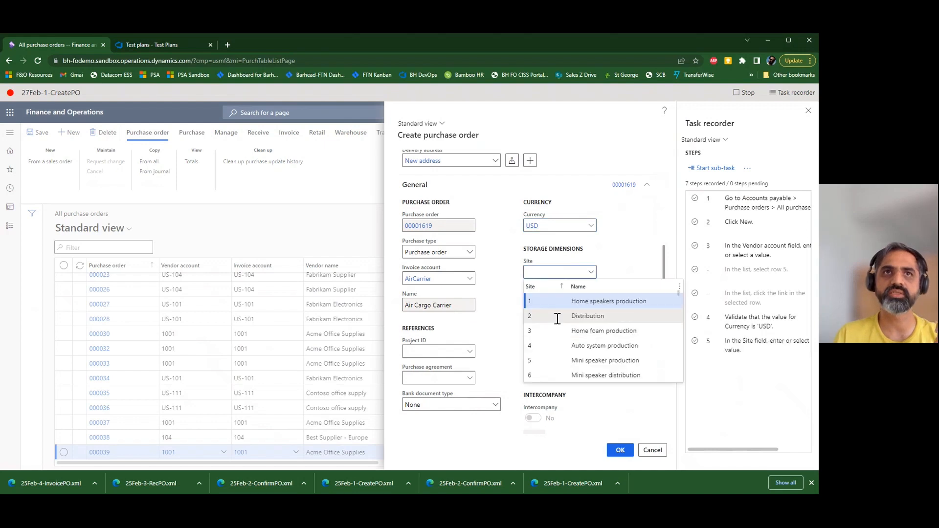
pyautogui.click(553, 318)
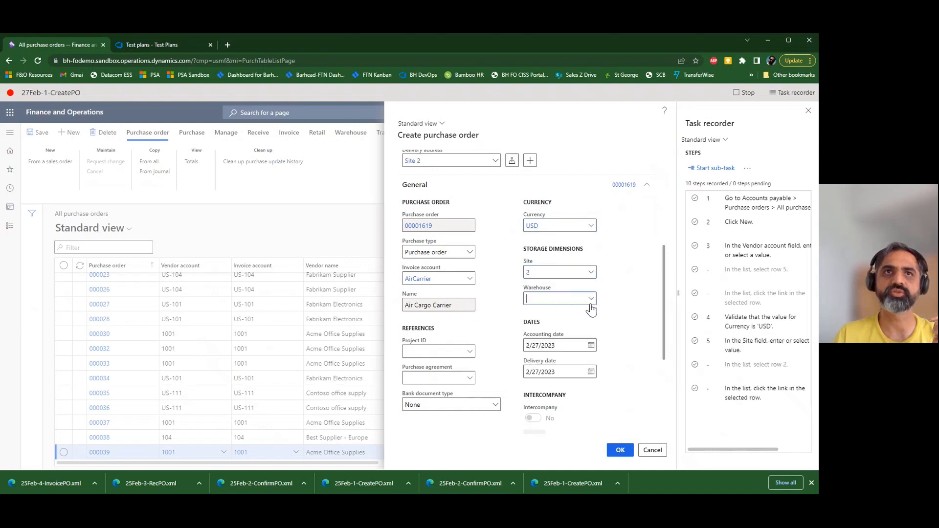
pyautogui.click(590, 299)
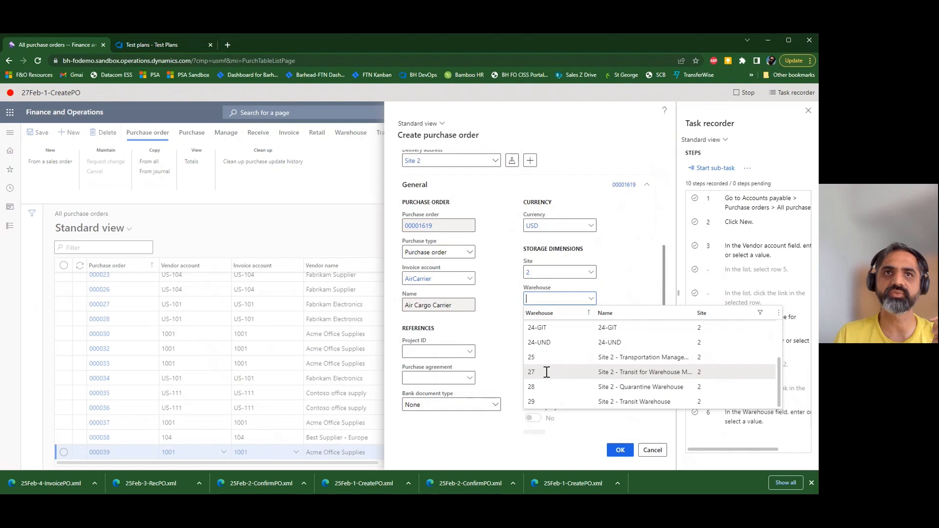
pyautogui.click(544, 371)
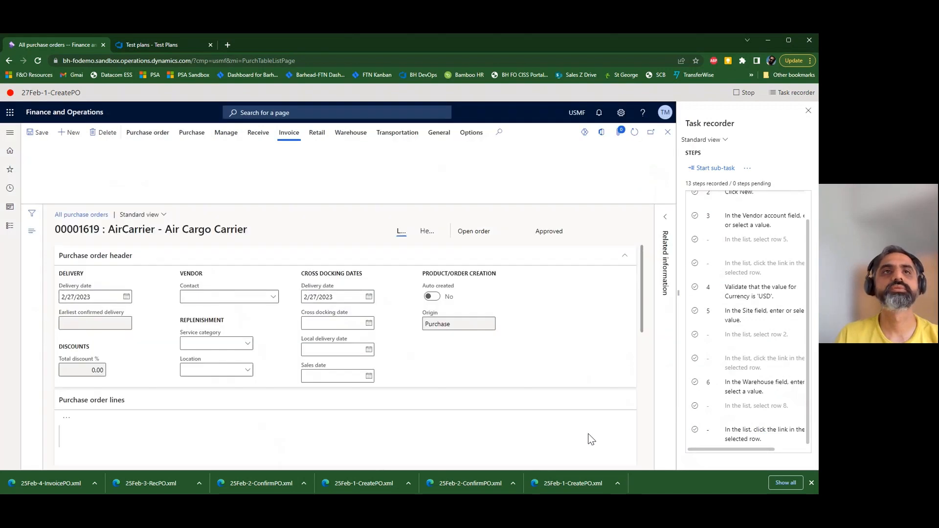
# - Set the first purchase order line's item number to CN-CAM-001 and its quantity to 10
pyautogui.click(261, 299)
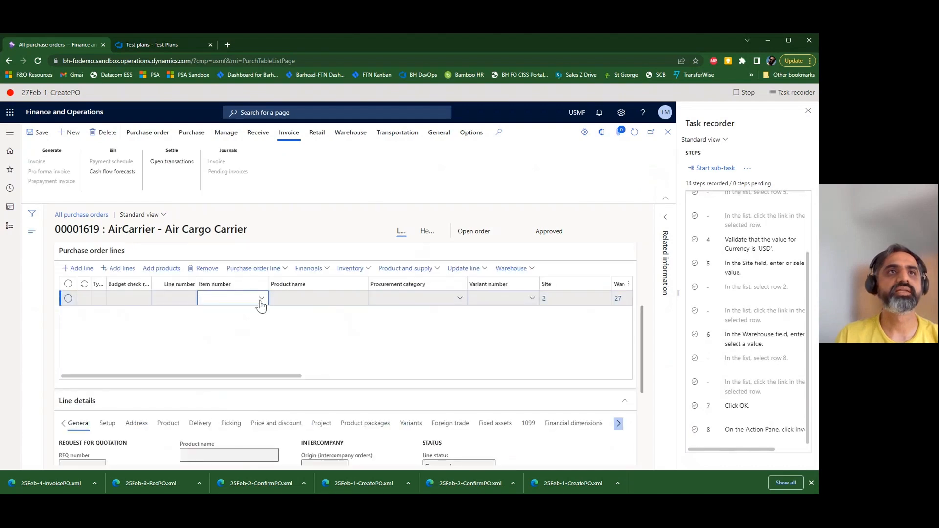
pyautogui.scroll(-3, 275, 358)
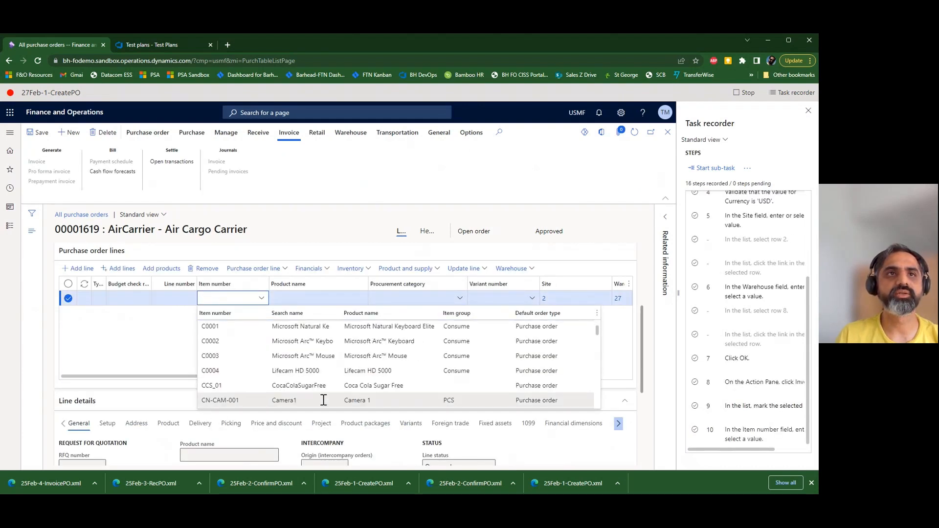
pyautogui.click(226, 401)
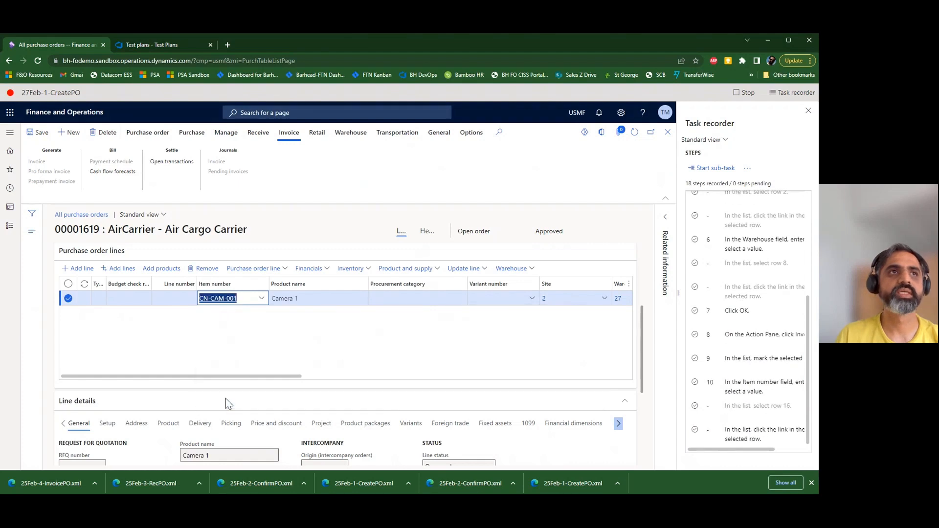
pyautogui.moveTo(259, 375); pyautogui.dragTo(449, 383)
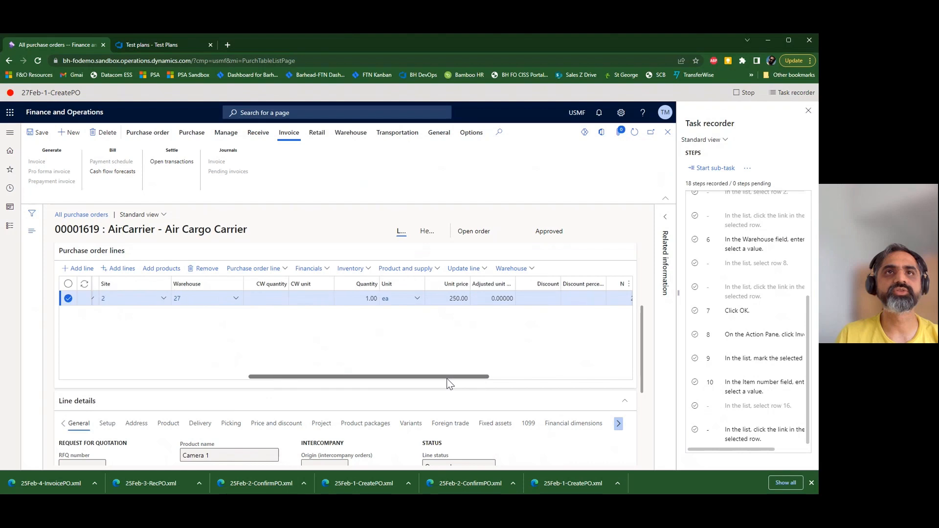
pyautogui.click(362, 298)
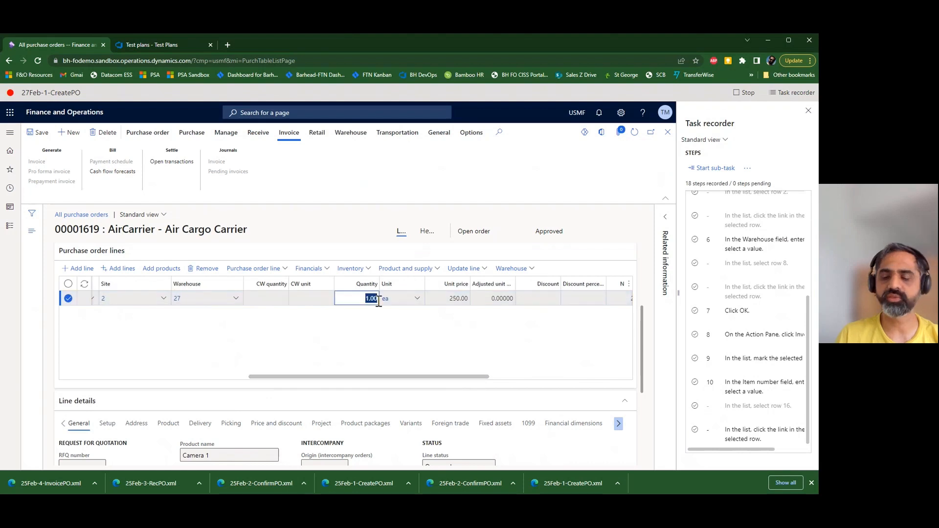
pyautogui.write('10')
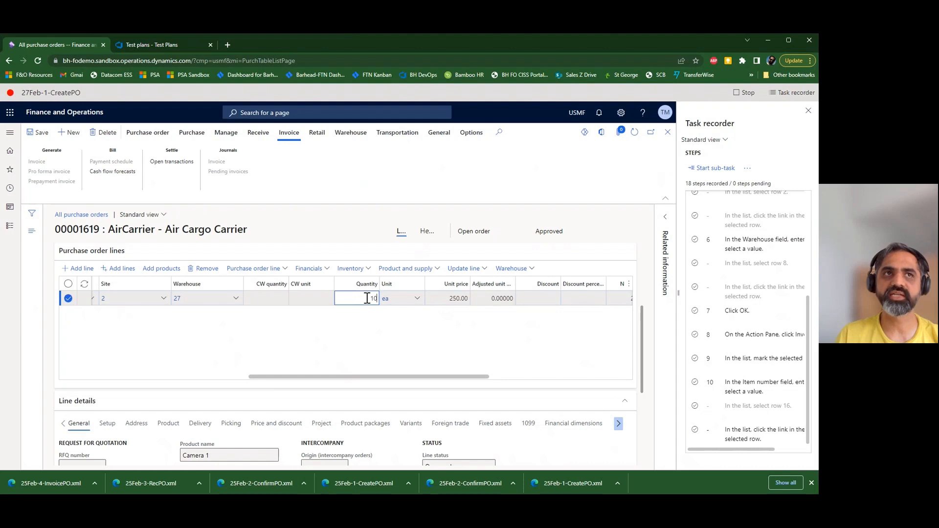
# - Add a Task recorder copy step for the line's Quantity field and save the purchase order
pyautogui.rightClick(367, 300)
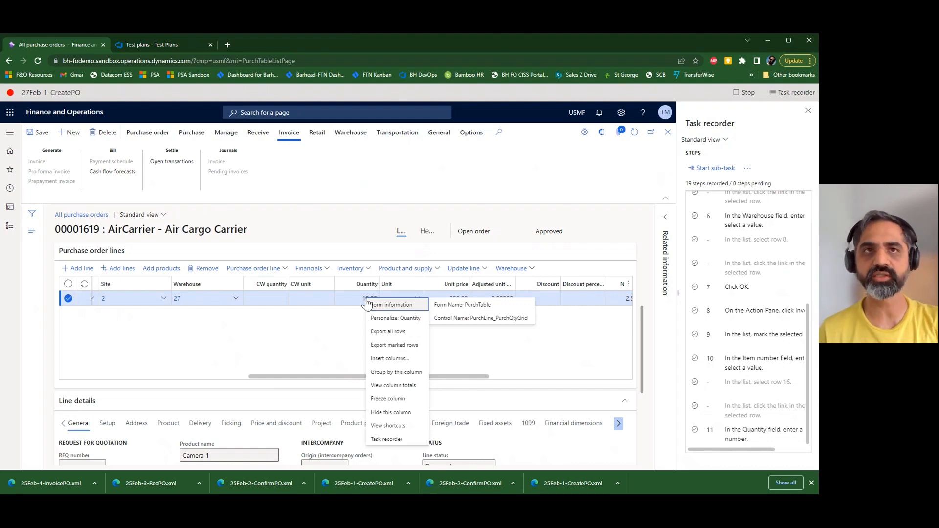
pyautogui.moveTo(397, 439)
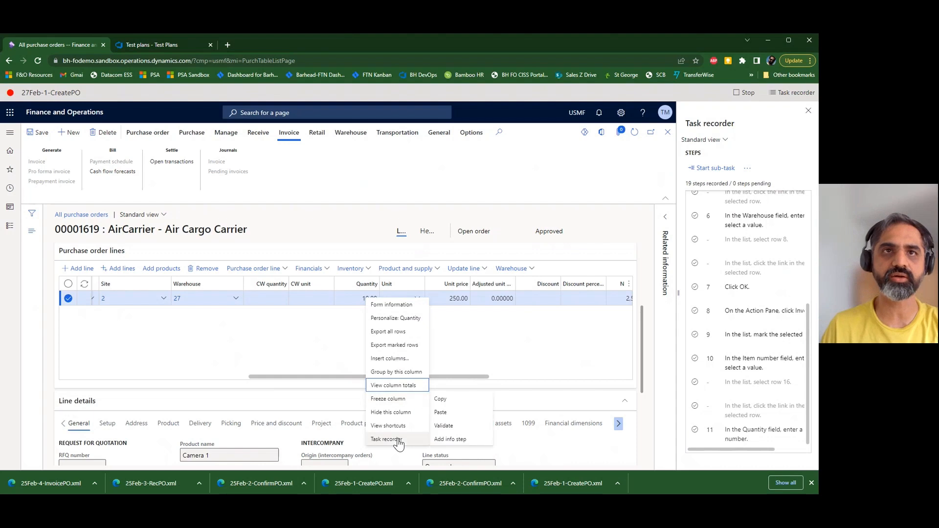
pyautogui.click(441, 399)
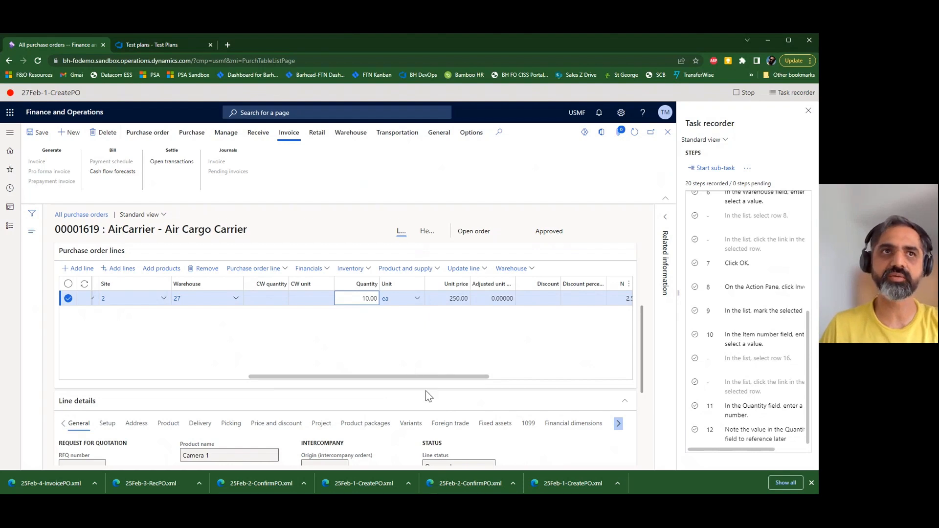
pyautogui.moveTo(446, 380); pyautogui.dragTo(367, 370)
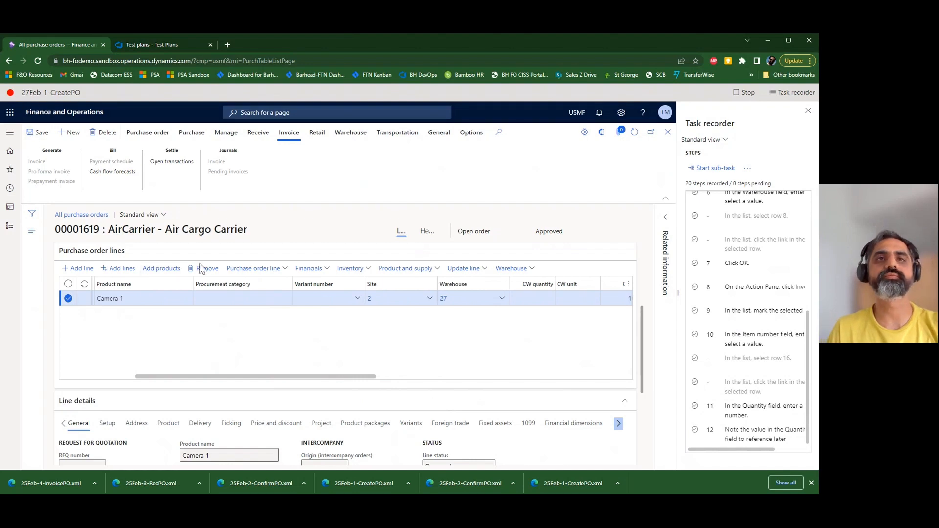
pyautogui.hotkey('ctrl', 's')
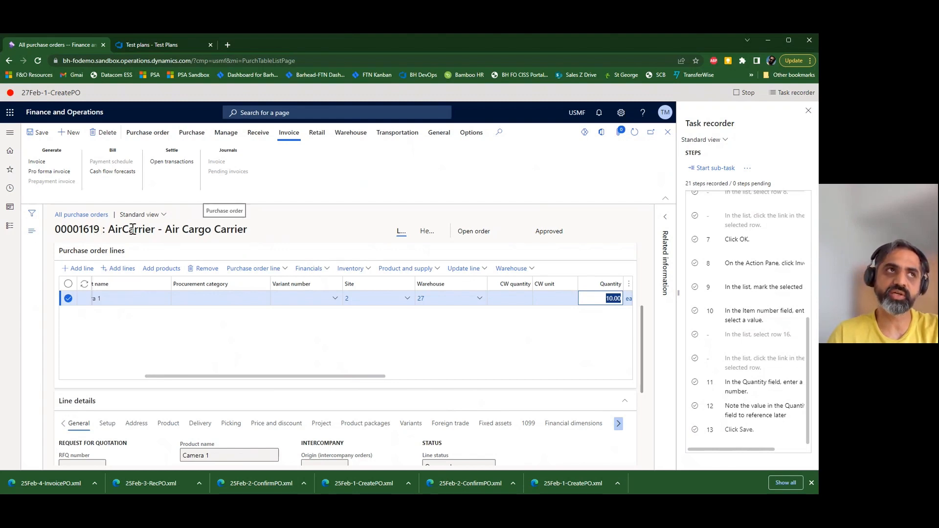
# - Switch to the order's header view and add a Task recorder copy step for the Purchase order field
pyautogui.click(428, 232)
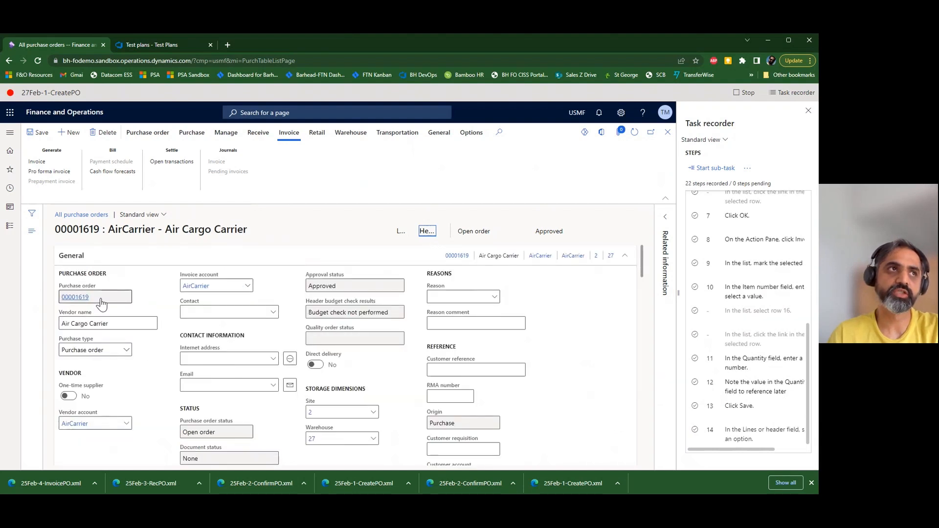
pyautogui.rightClick(101, 302)
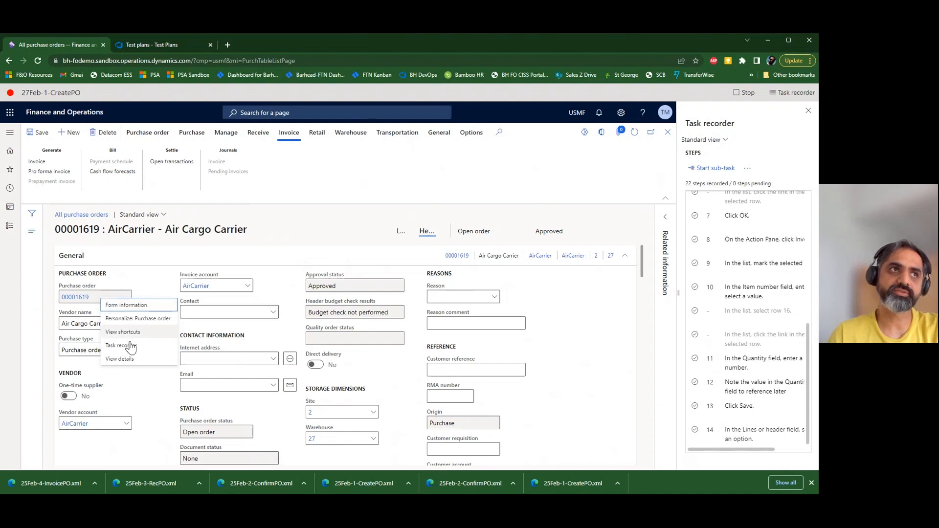
pyautogui.moveTo(131, 346)
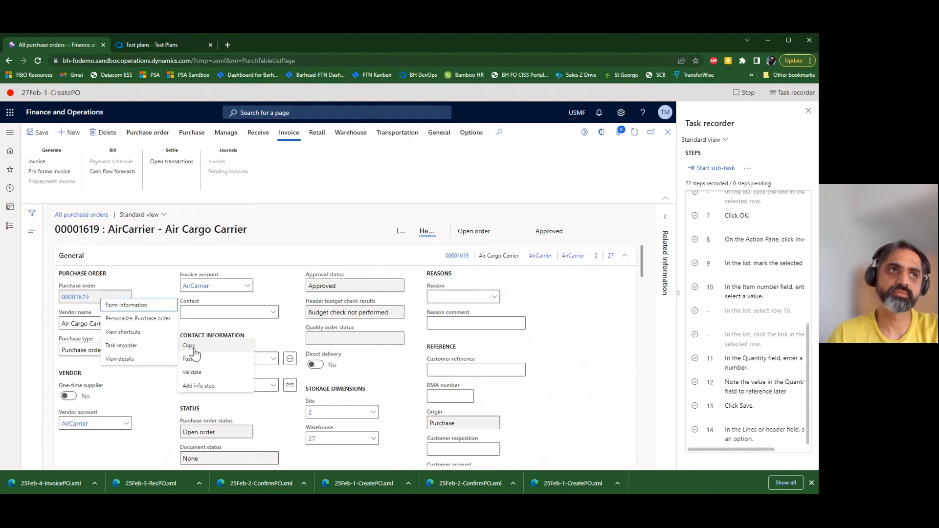
pyautogui.click(193, 346)
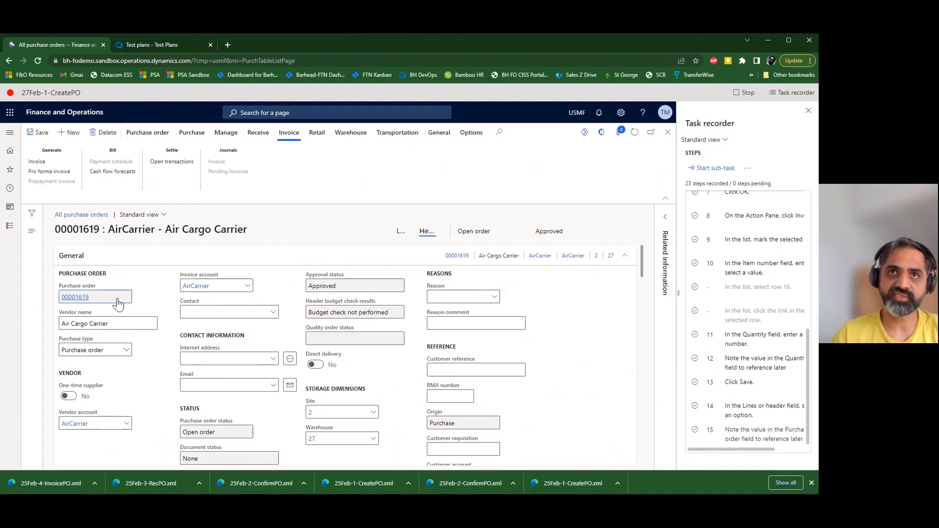
# - Stop the recording, save it as a developer recording and return to Task recorder's starting options
pyautogui.scroll(3, 746, 392)
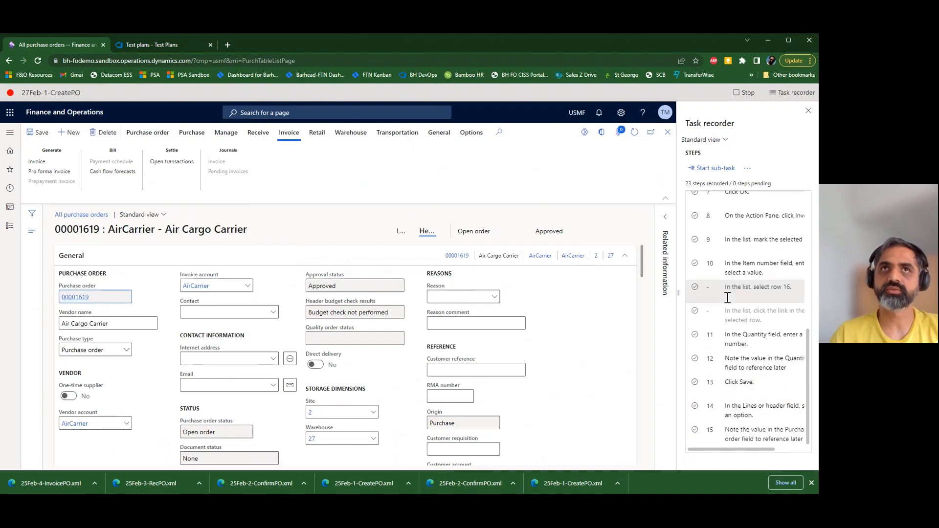
pyautogui.click(744, 93)
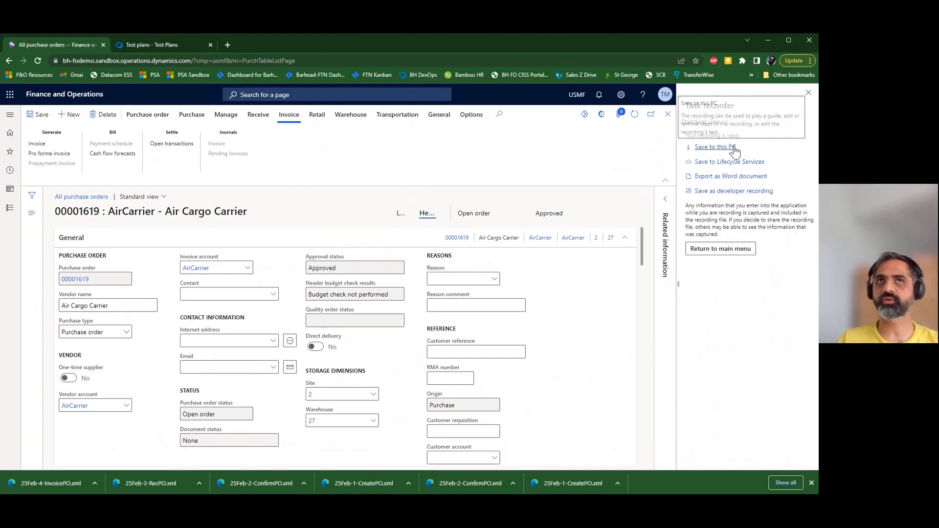
pyautogui.click(739, 196)
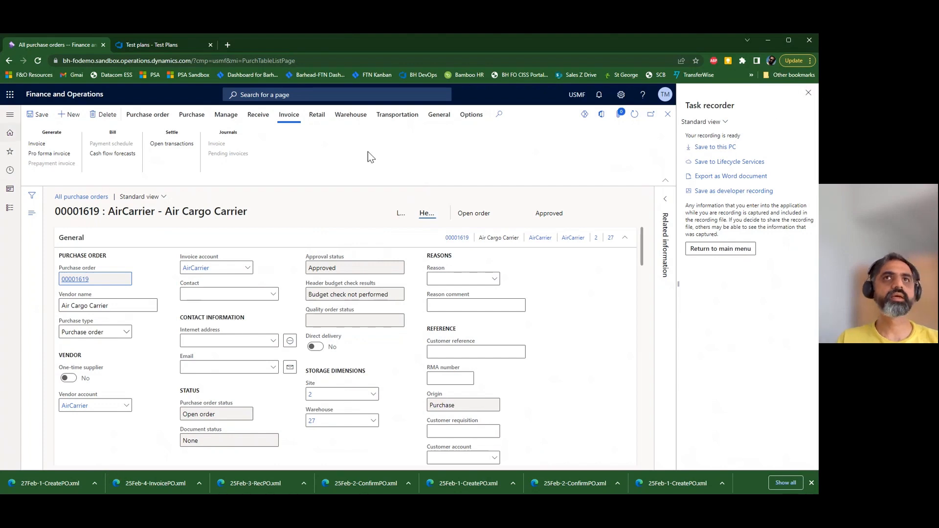
pyautogui.click(718, 252)
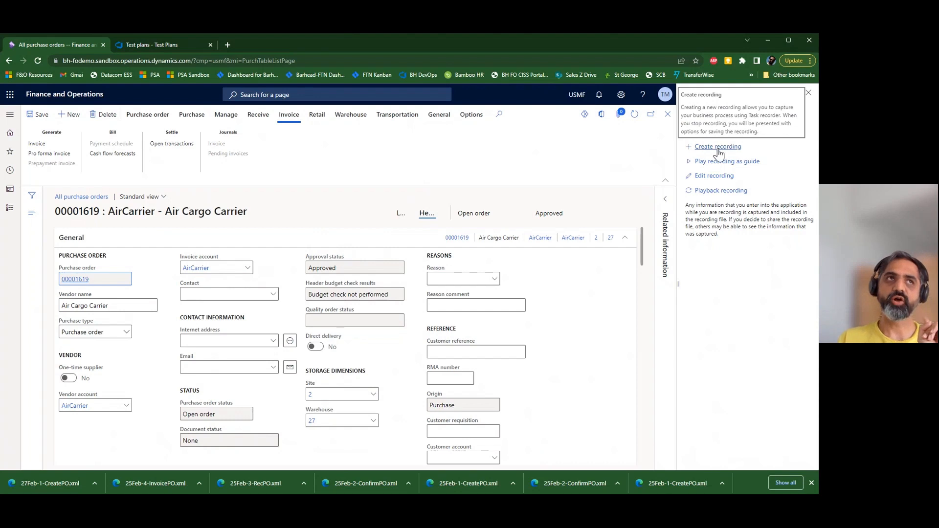
# - From the home dashboard, create a new recording named 27Feb-2-ConfirmPO and start recording
pyautogui.click(8, 129)
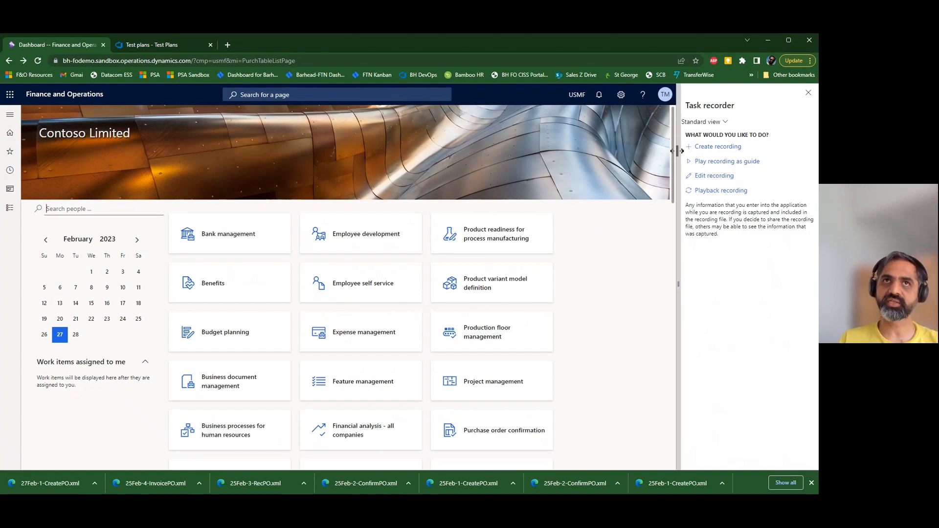
pyautogui.click(700, 146)
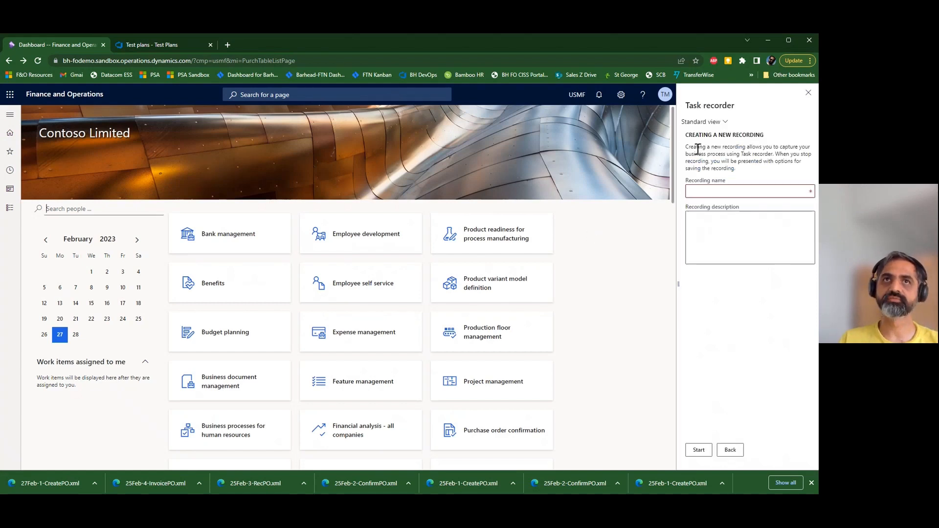
pyautogui.click(718, 192)
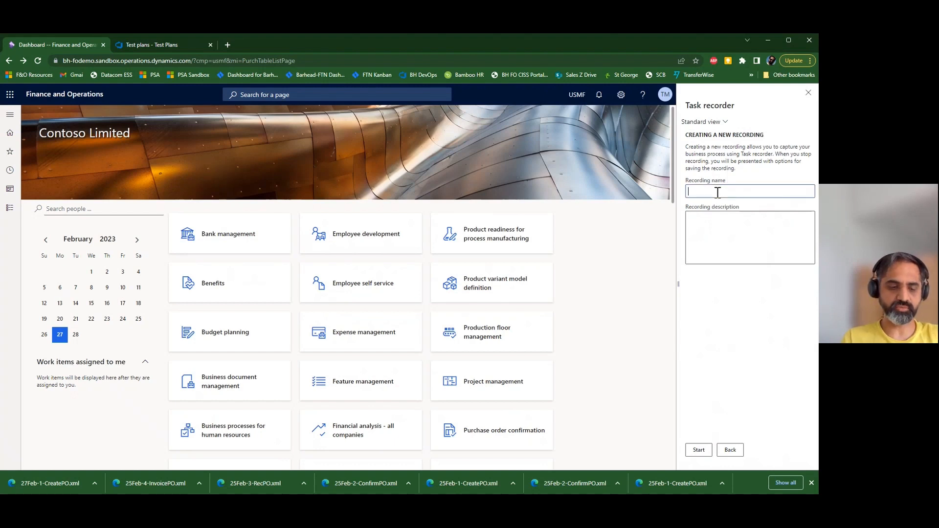
pyautogui.write('27Feb')
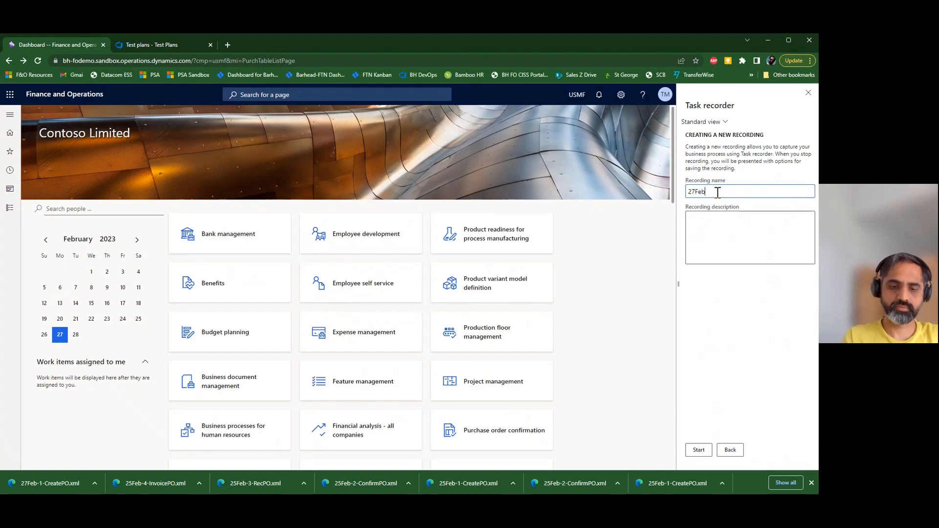
pyautogui.write('n2-')
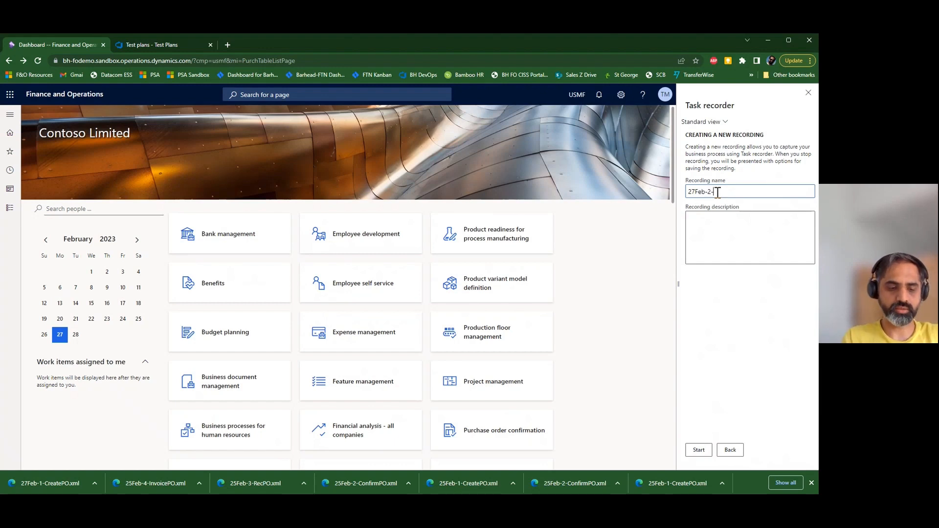
pyautogui.write('ConfirmPO')
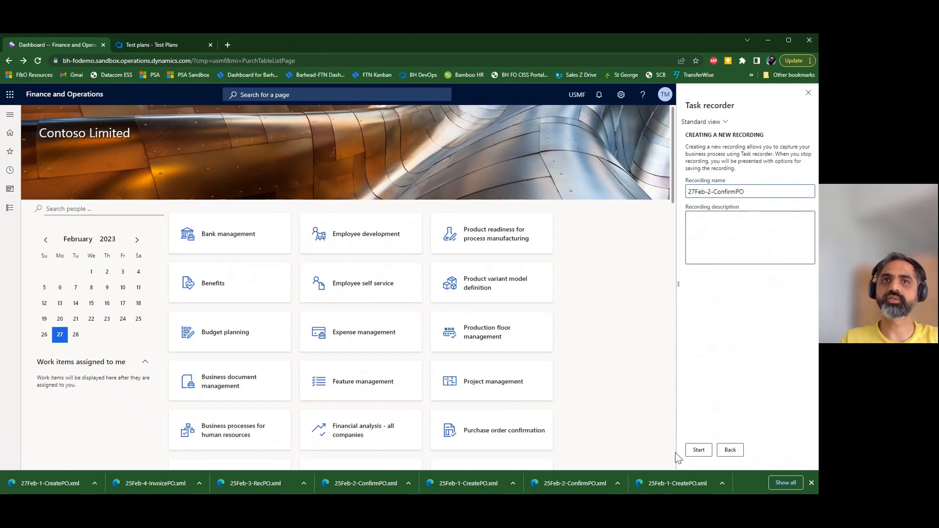
pyautogui.click(701, 455)
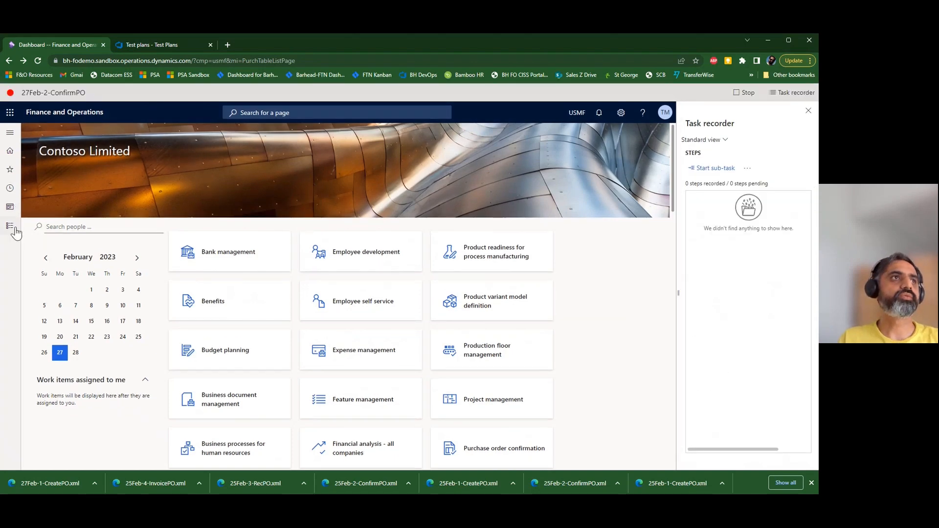
# - Open the All purchase orders list in Accounts payable and filter it by a purchase order number
pyautogui.click(14, 229)
pyautogui.click(139, 265)
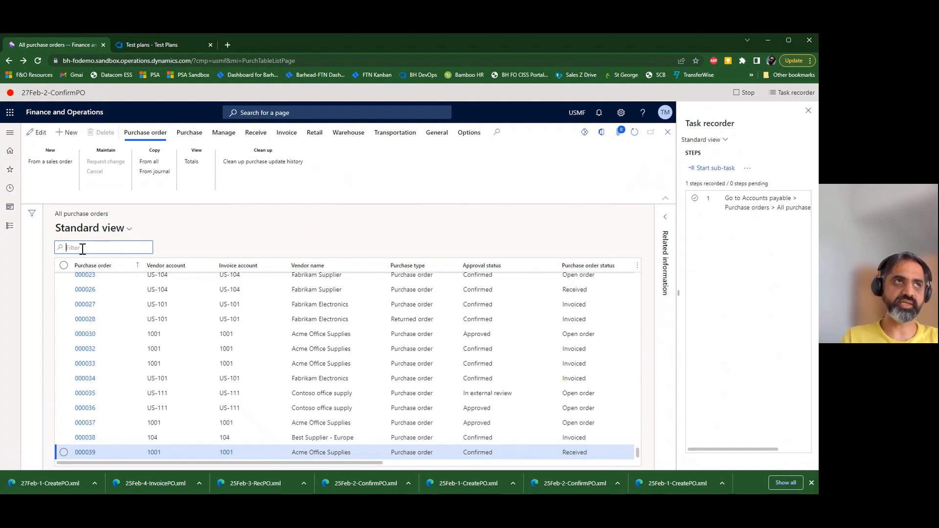
pyautogui.write('0000')
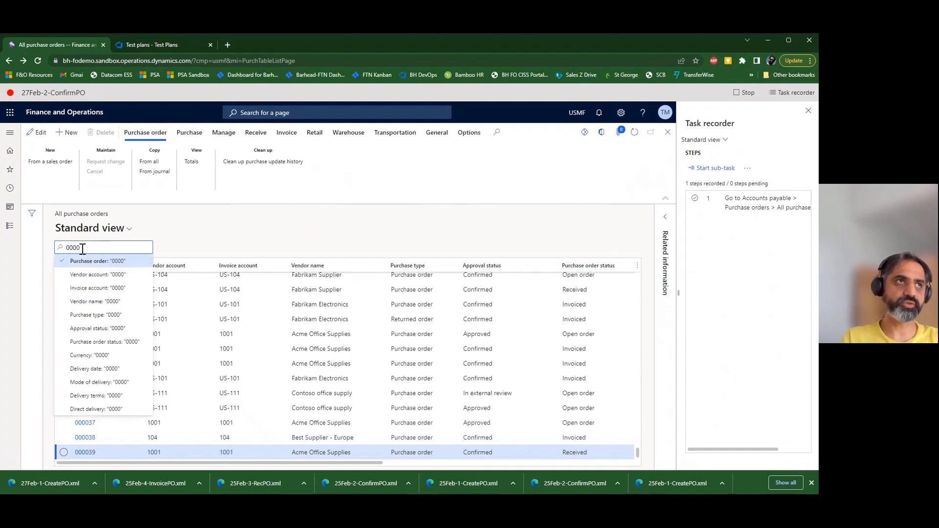
pyautogui.write('16')
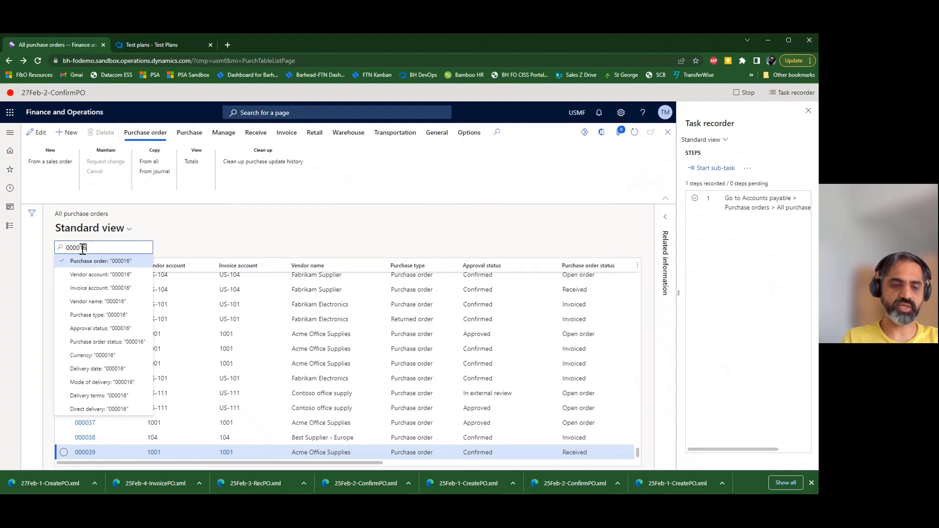
pyautogui.write('2')
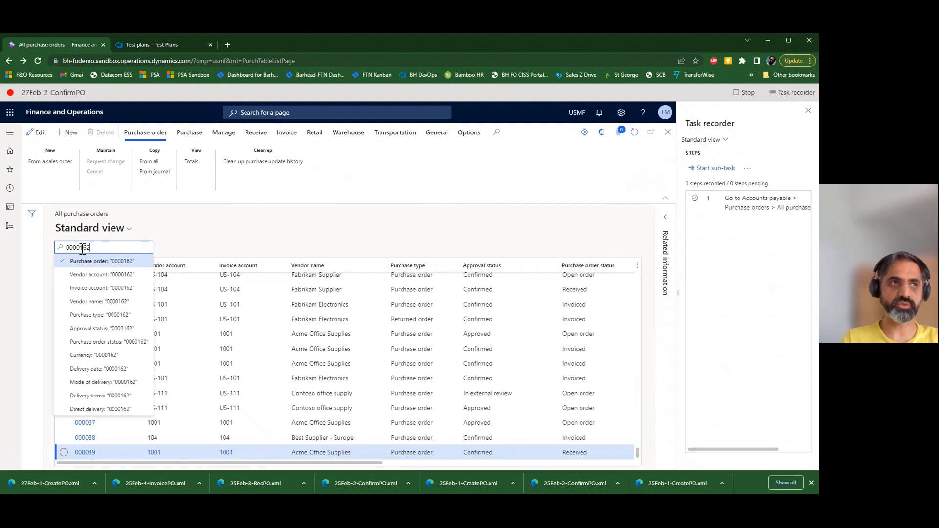
pyautogui.write('0')
pyautogui.press('Return')
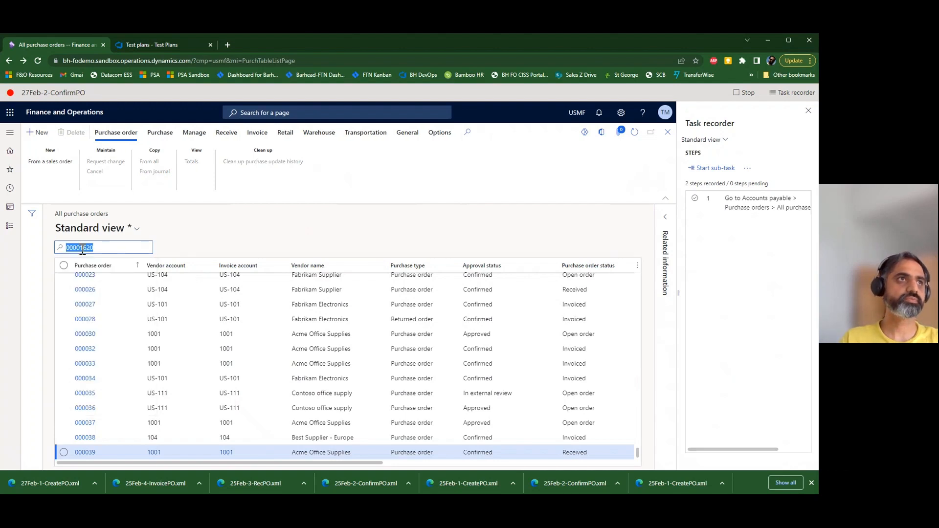
# - Correct the last two digits of the purchase order number in the filter and reapply it
pyautogui.click(120, 248)
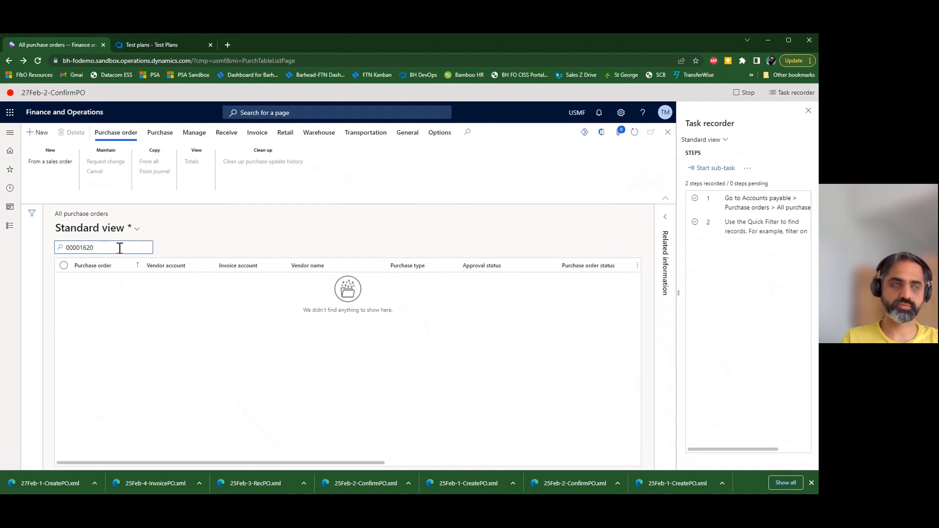
pyautogui.press('BackSpace')
pyautogui.press('BackSpace')
pyautogui.write('19')
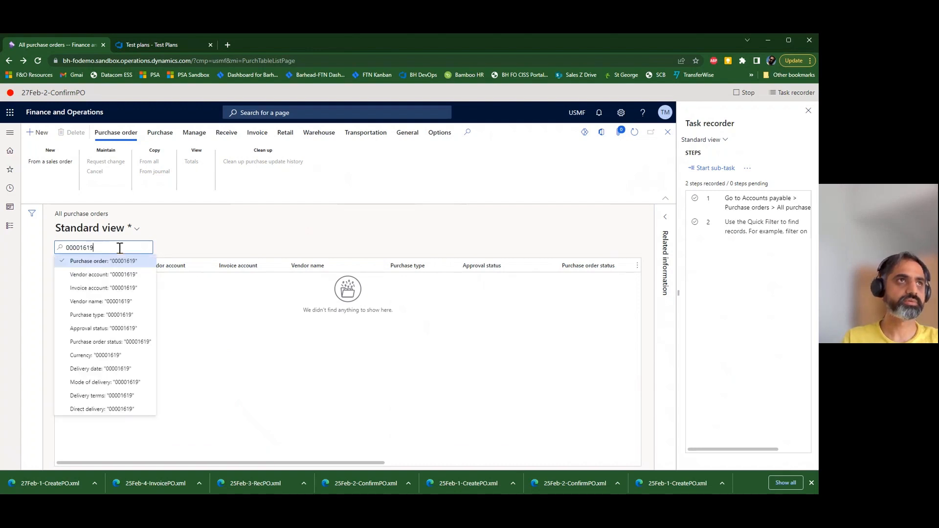
pyautogui.press('Return')
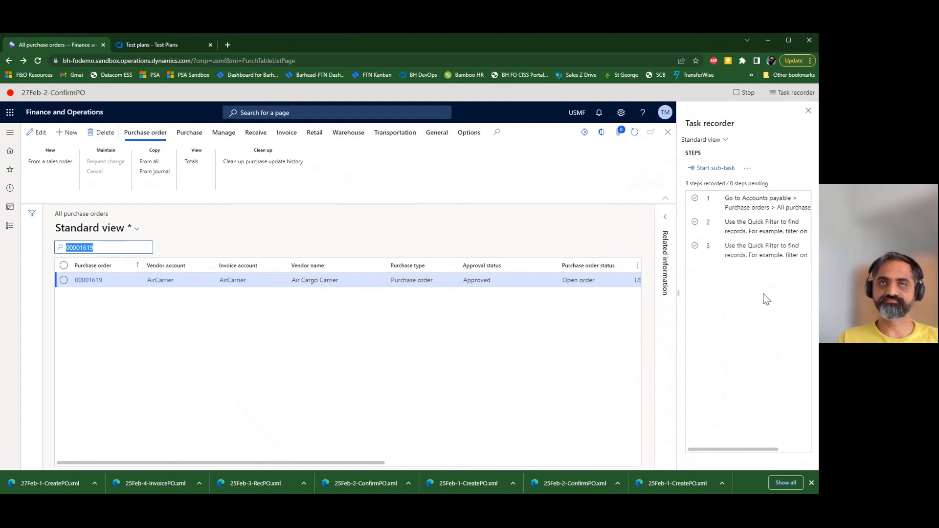
# - Try to add a Task recorder action for the purchase order number in the list's filter field
pyautogui.rightClick(115, 246)
pyautogui.click(100, 247)
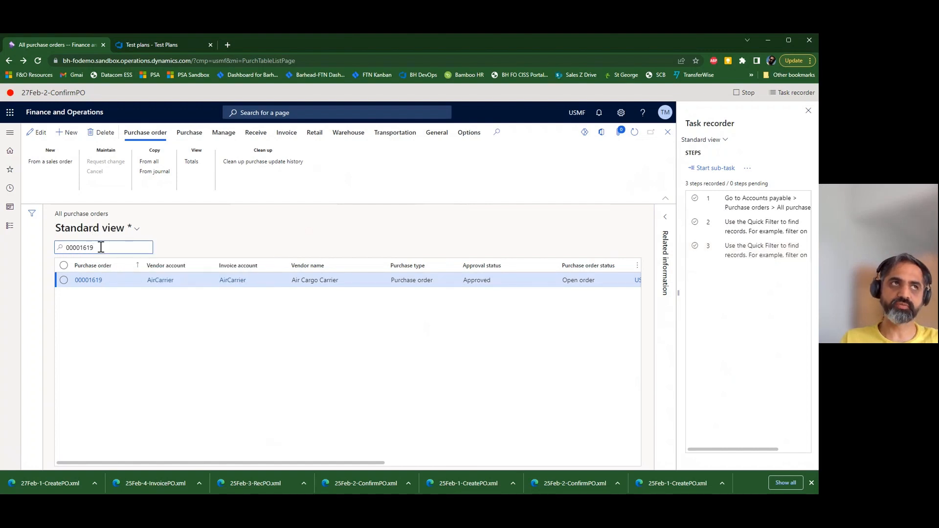
pyautogui.moveTo(99, 248); pyautogui.dragTo(55, 248)
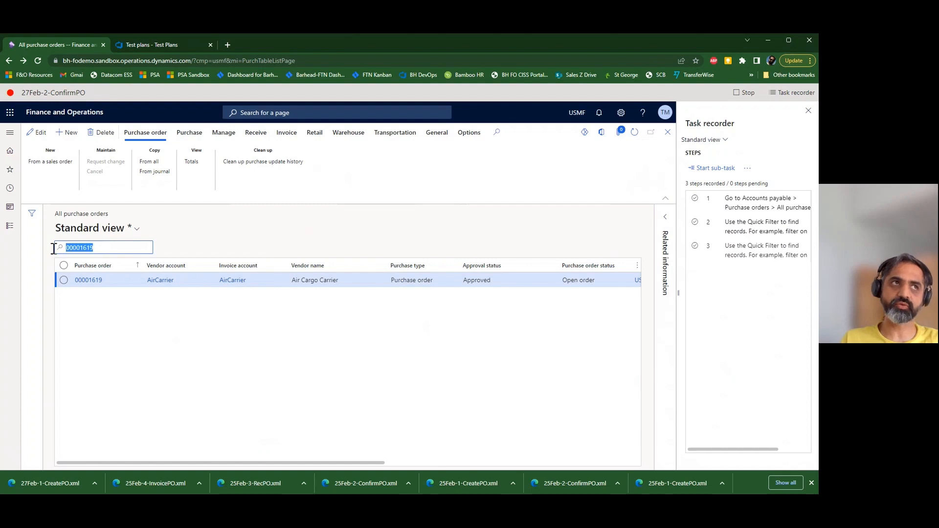
pyautogui.rightClick(102, 251)
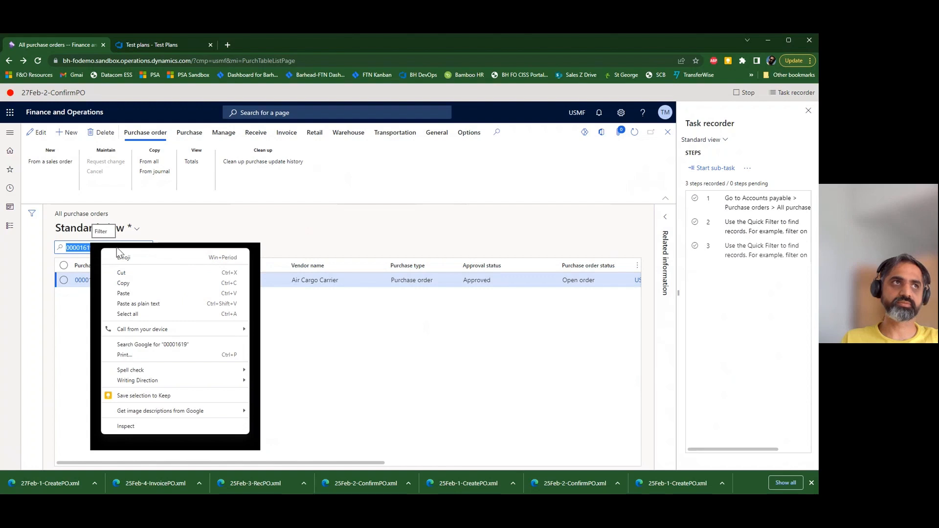
pyautogui.click(96, 250)
pyautogui.rightClick(107, 249)
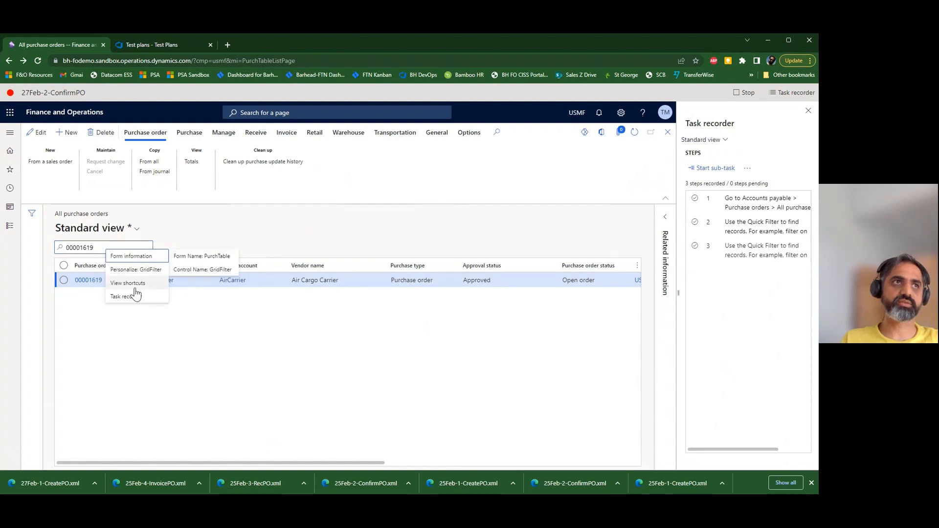
pyautogui.click(185, 298)
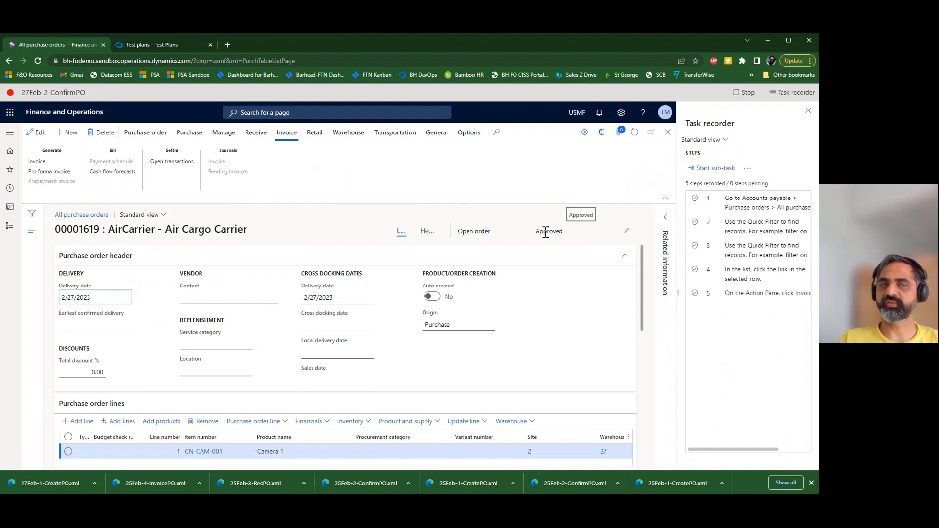
# - Confirm the open purchase order and add a Task recorder validation of the Approval status field's current value
pyautogui.click(195, 140)
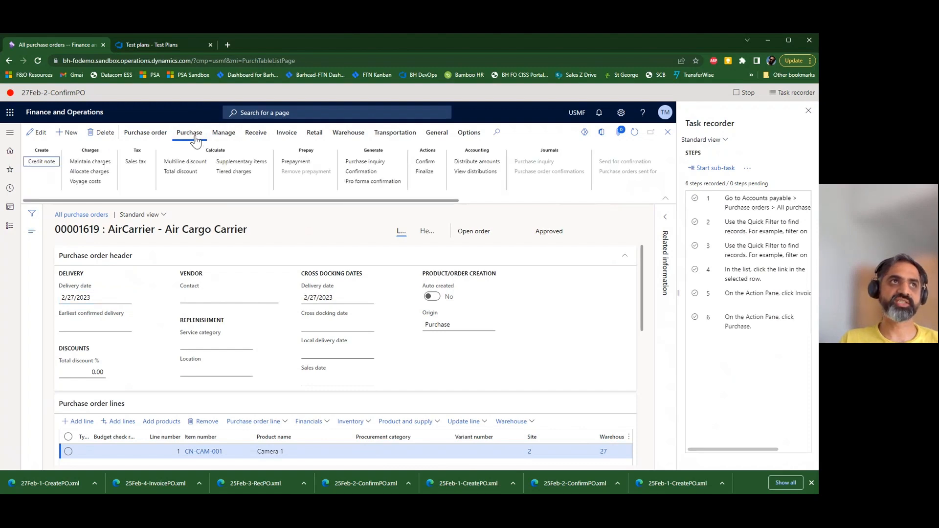
pyautogui.click(424, 164)
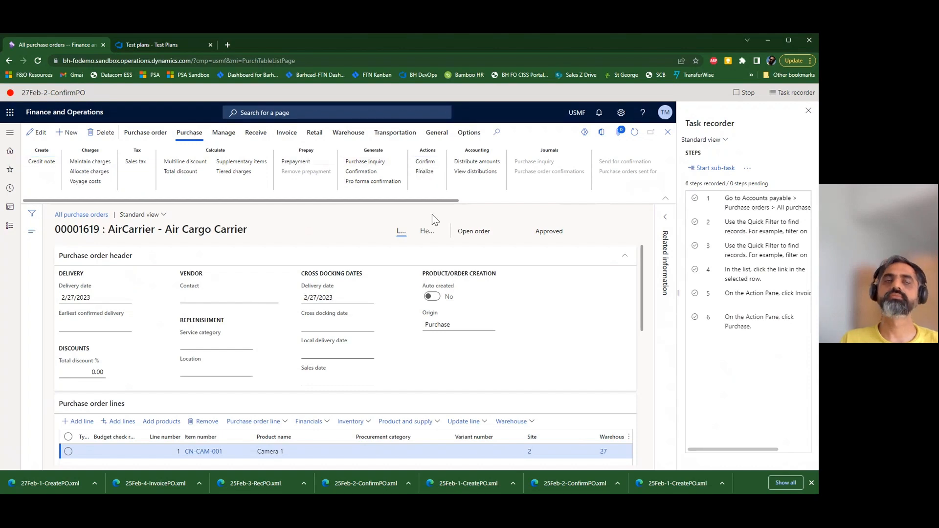
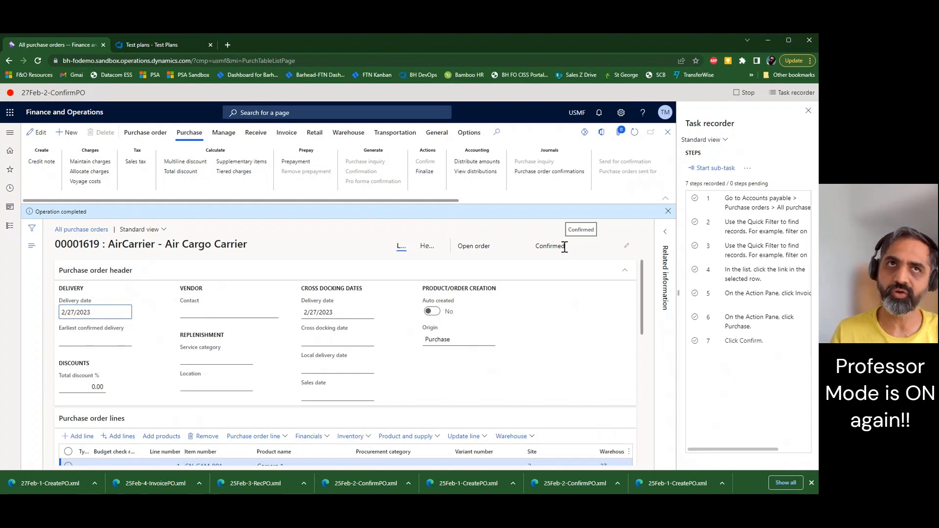
pyautogui.rightClick(568, 251)
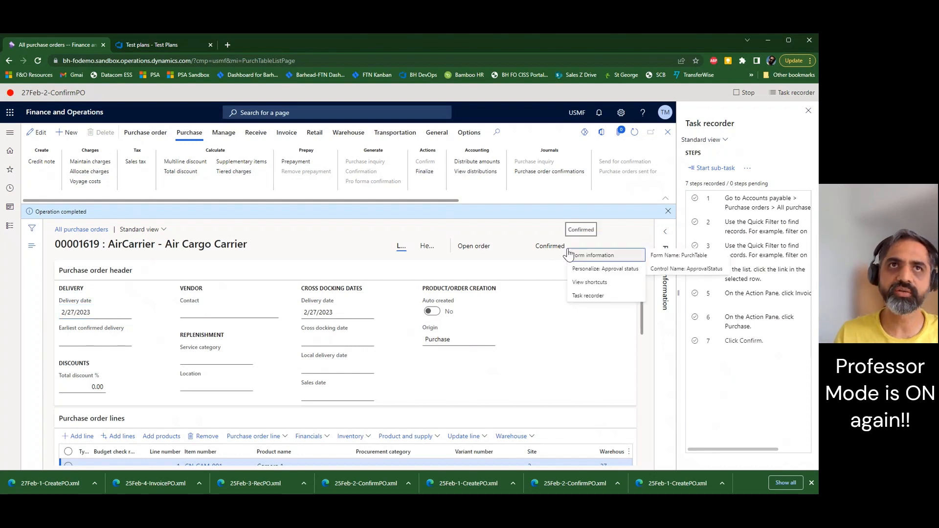
pyautogui.moveTo(612, 296)
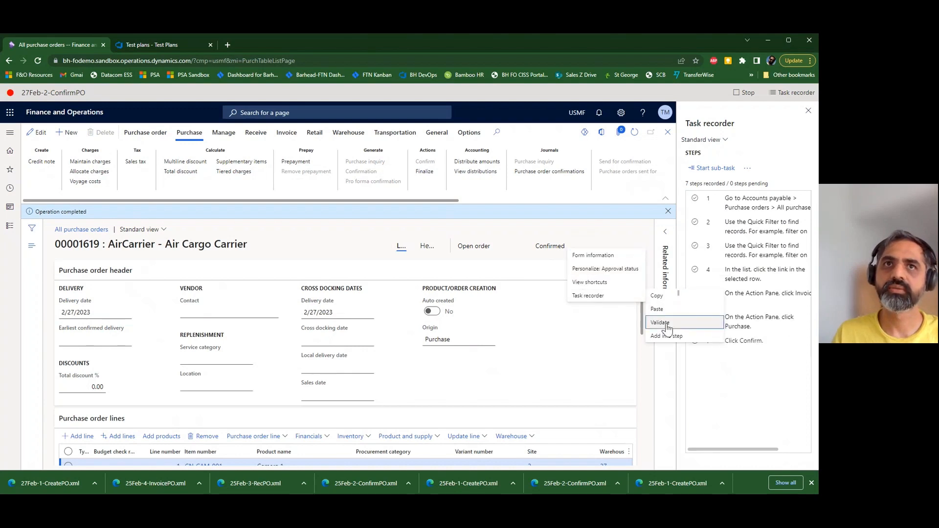
pyautogui.moveTo(671, 326)
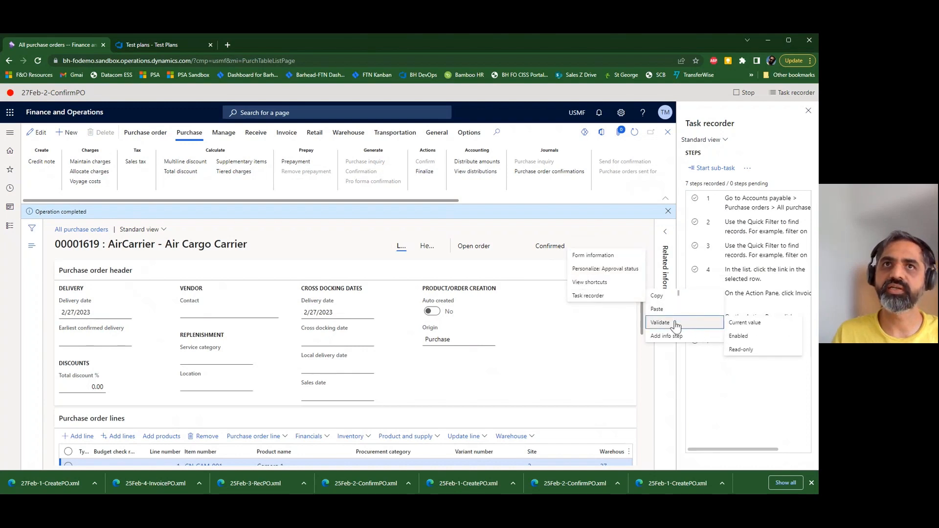
pyautogui.click(741, 323)
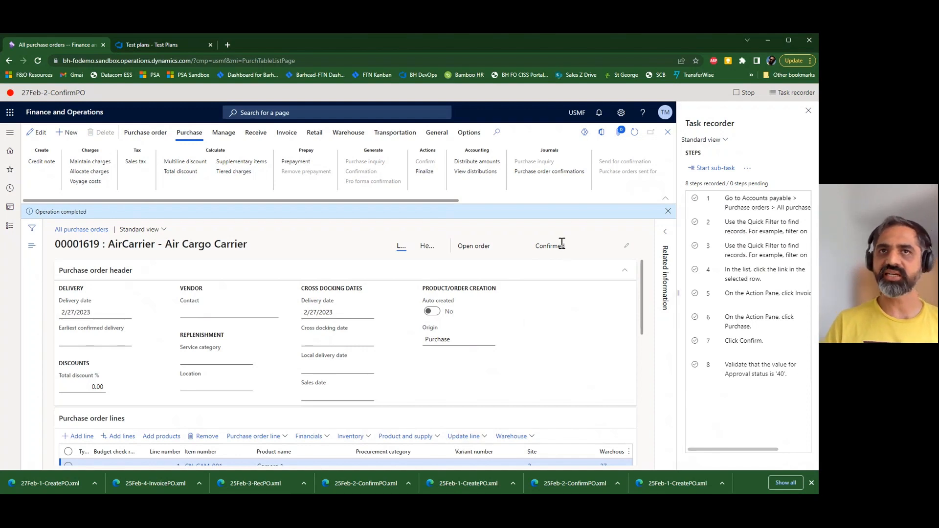
# - Stop the 27Feb-2-ConfirmPO recording and save it as a developer recording
pyautogui.click(743, 93)
pyautogui.click(739, 194)
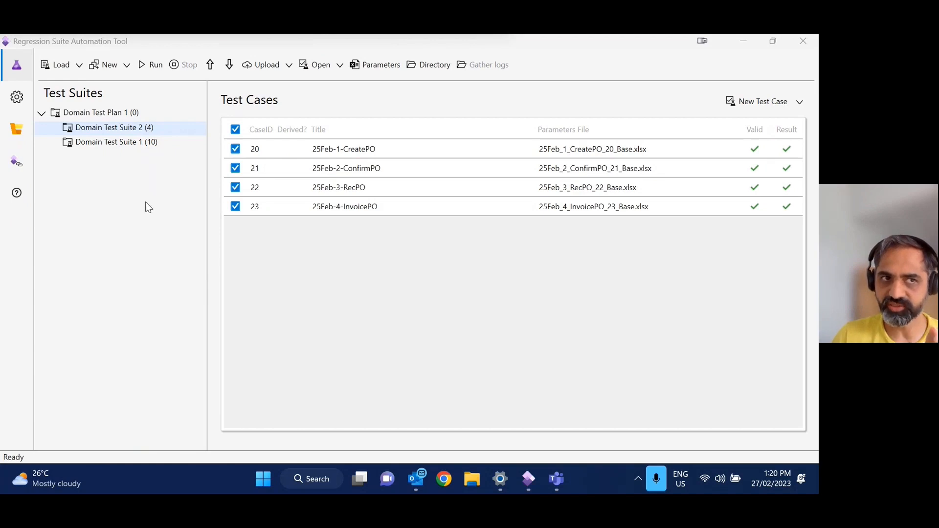
# - In Regression Suite Automation Tool, reload Domain Test Plan 1 and open a new test case for Domain Test Suite 3
pyautogui.click(64, 70)
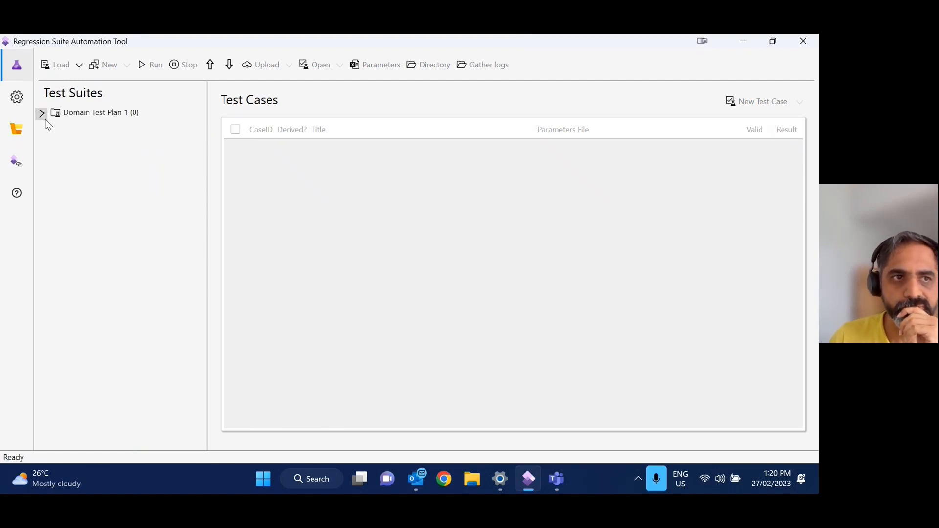
pyautogui.click(42, 116)
pyautogui.click(137, 130)
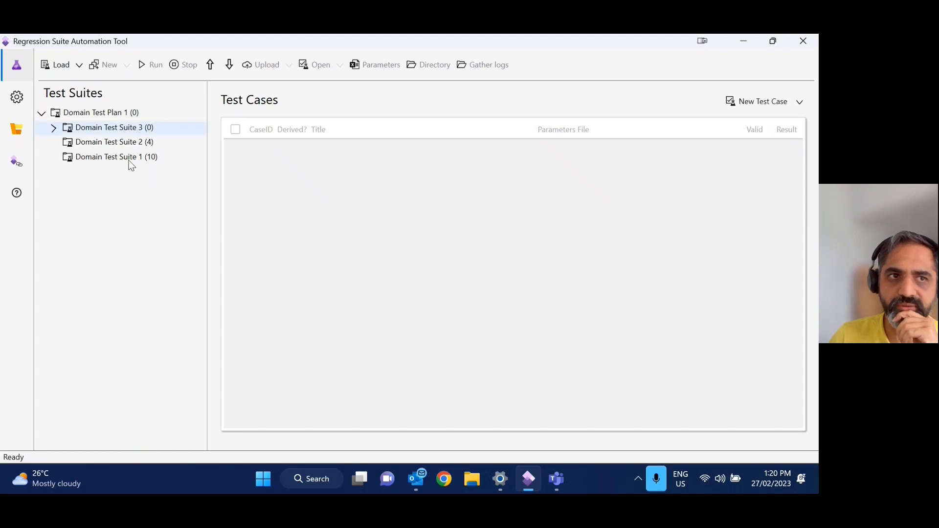
pyautogui.click(53, 128)
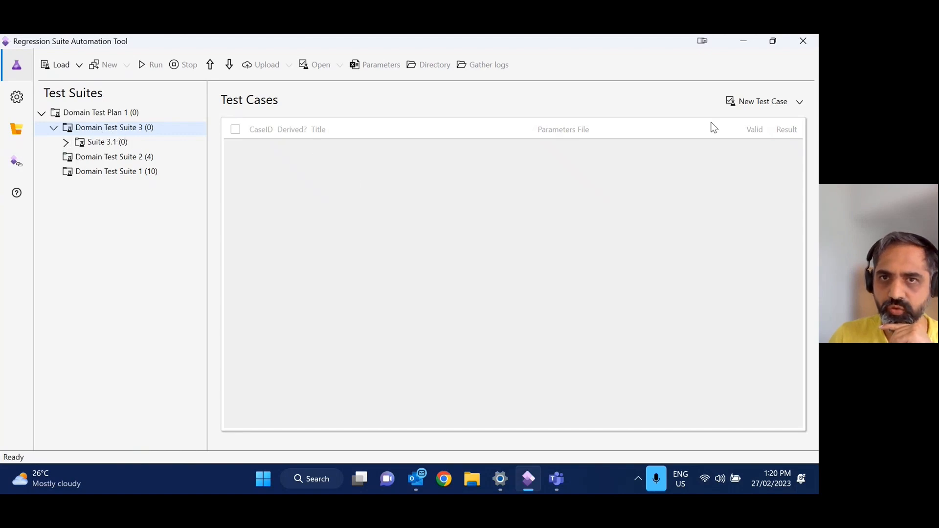
pyautogui.click(775, 102)
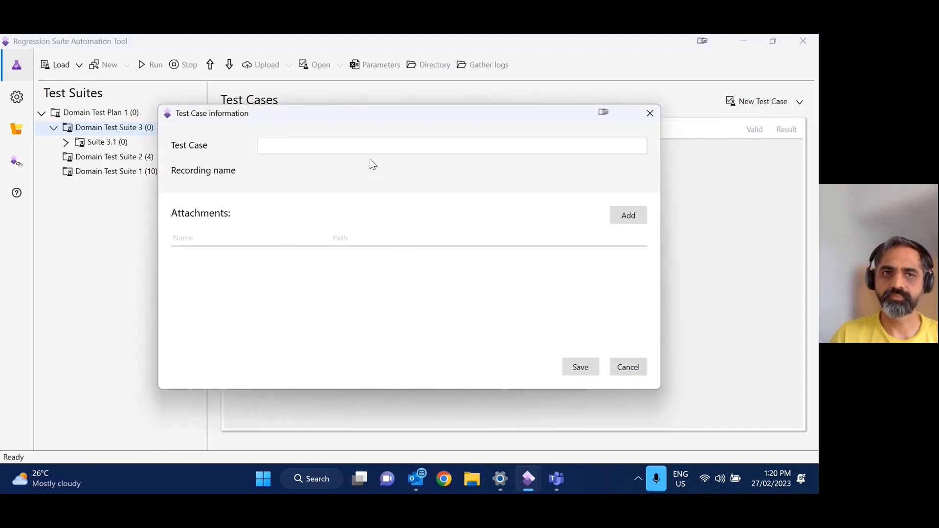
pyautogui.click(366, 146)
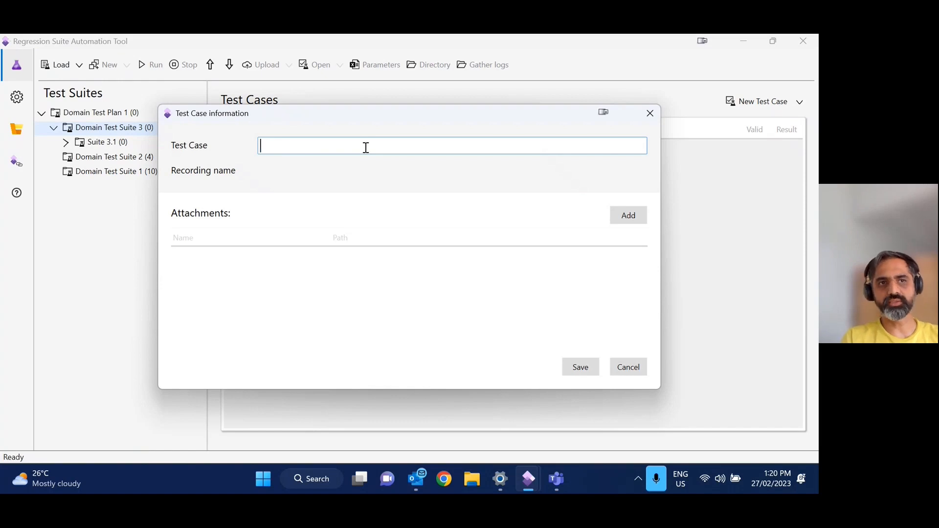
pyautogui.write('Create')
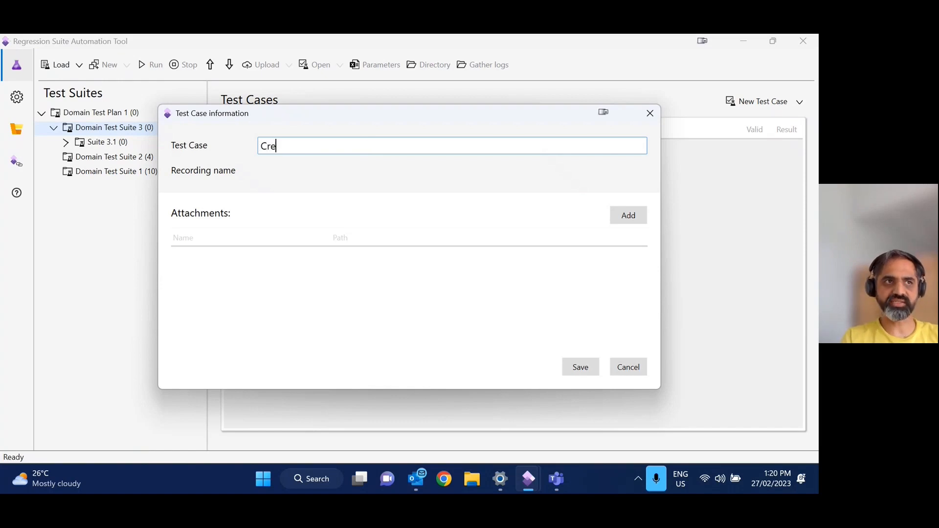
pyautogui.press('BackSpace')
pyautogui.press('BackSpace')
pyautogui.press('BackSpace')
pyautogui.press('BackSpace')
pyautogui.press('BackSpace')
pyautogui.press('BackSpace')
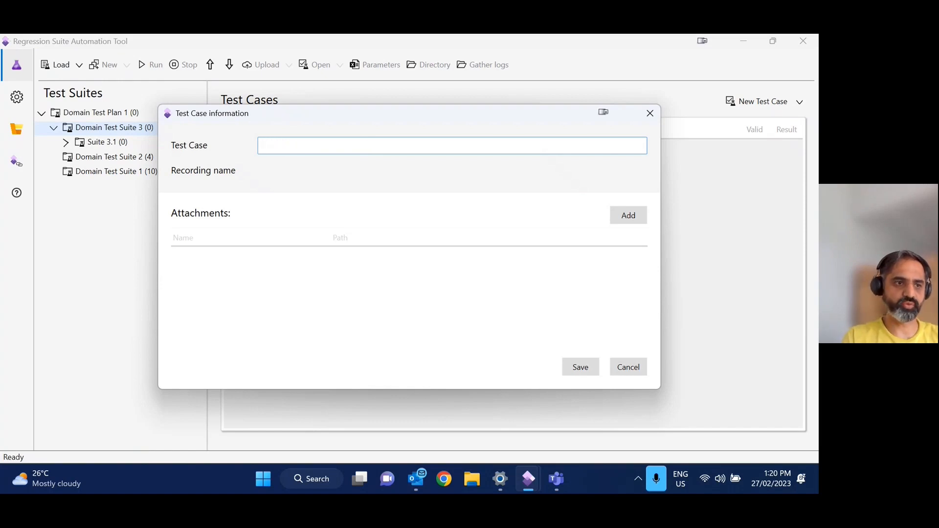
# - Name the new test case 27Feb-1-CreatePO
pyautogui.write('27F')
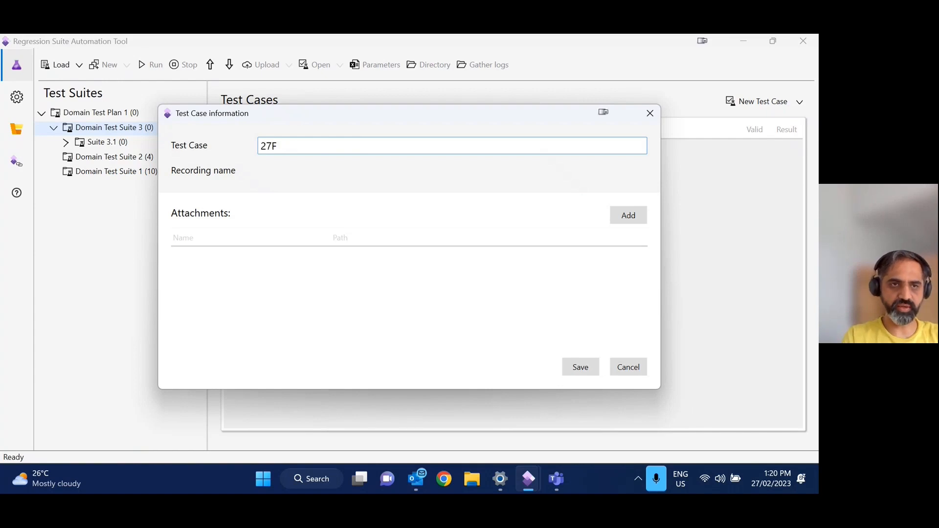
pyautogui.write('eb-1-Crate')
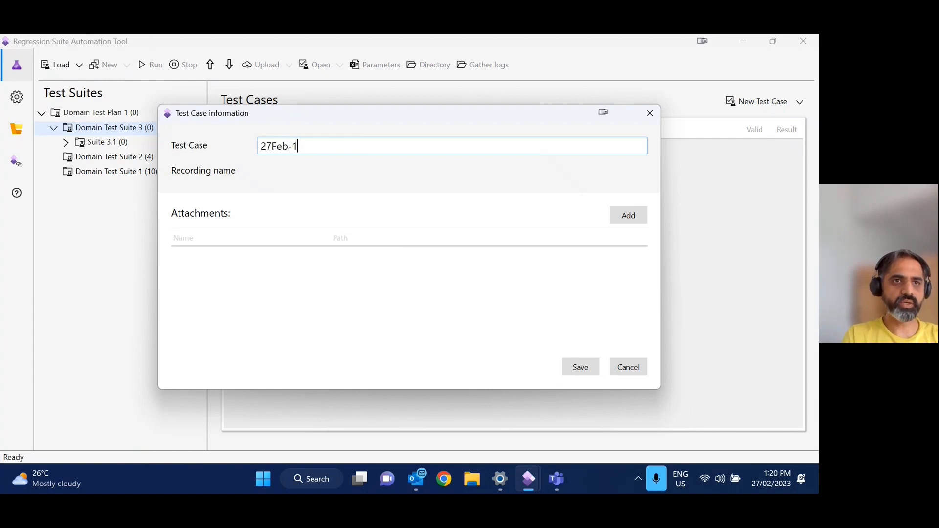
pyautogui.press('BackSpace')
pyautogui.press('BackSpace')
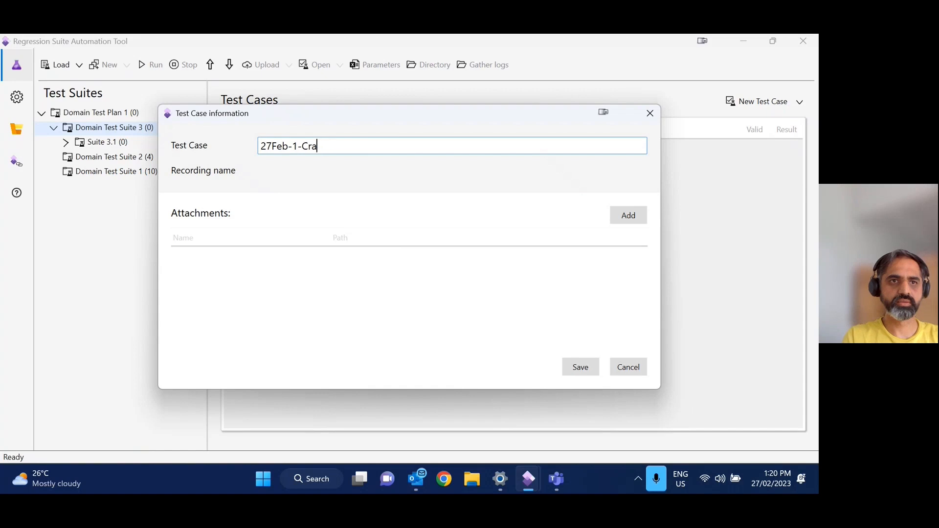
pyautogui.write('eatePO')
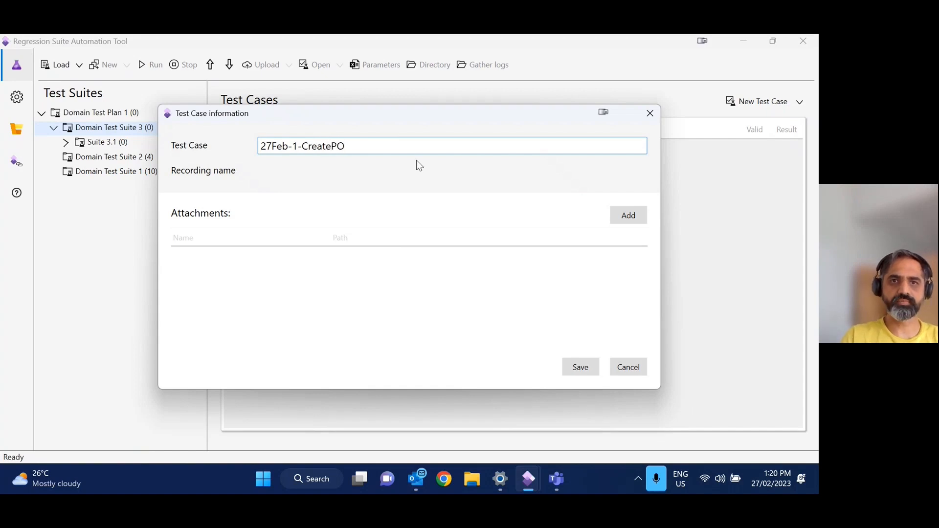
# - Attach the recording file 27Feb-1-CreatePO.xml from Downloads to the test case
pyautogui.click(625, 216)
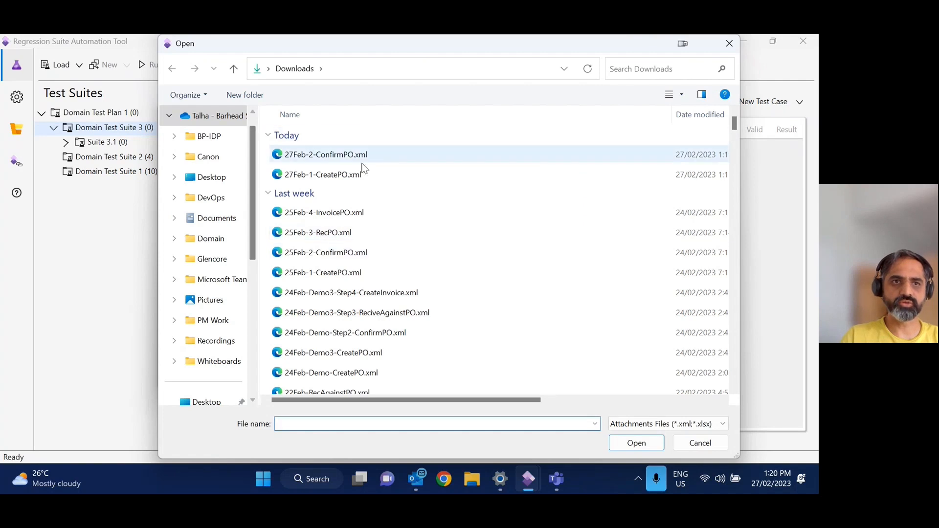
pyautogui.click(345, 175)
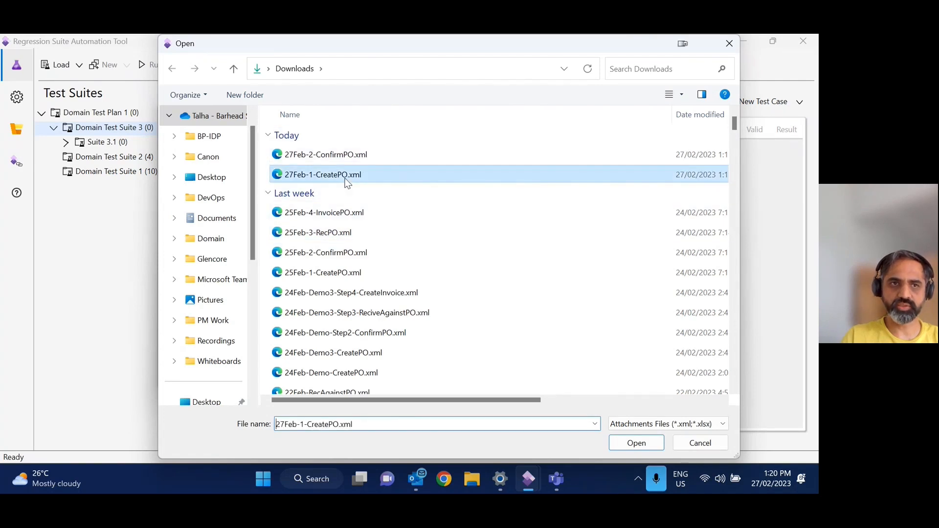
pyautogui.click(631, 446)
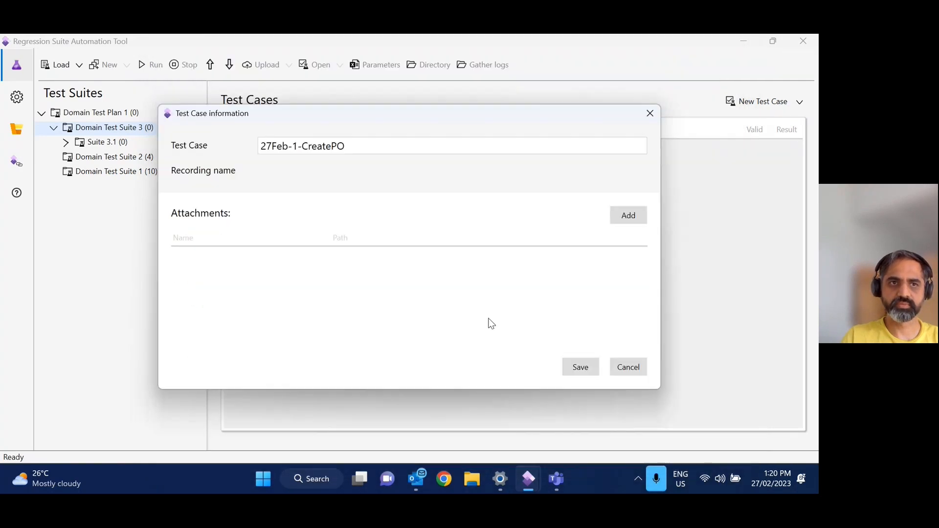
# - Save the CreatePO test case and start another test case in Domain Test Suite 3 named 27Feb-2-ConfirmPO
pyautogui.click(577, 368)
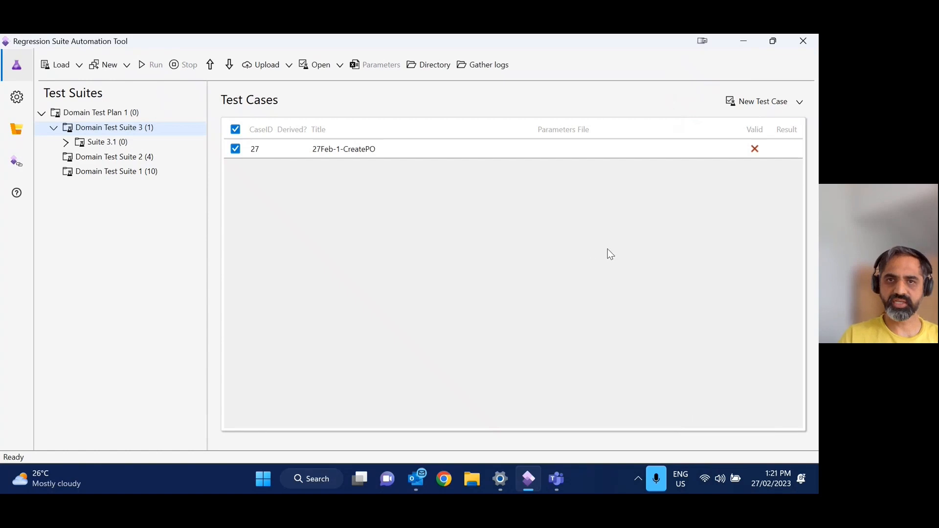
pyautogui.click(749, 105)
pyautogui.click(378, 150)
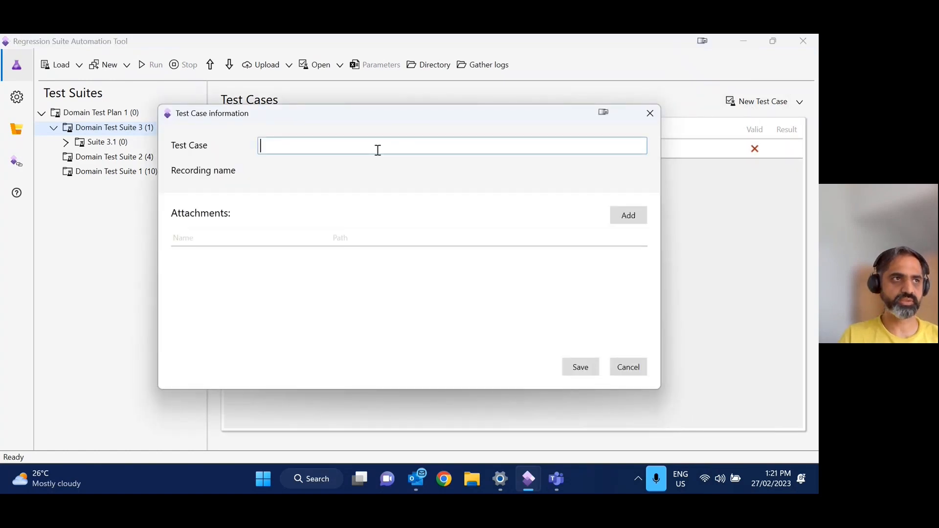
pyautogui.write('27t')
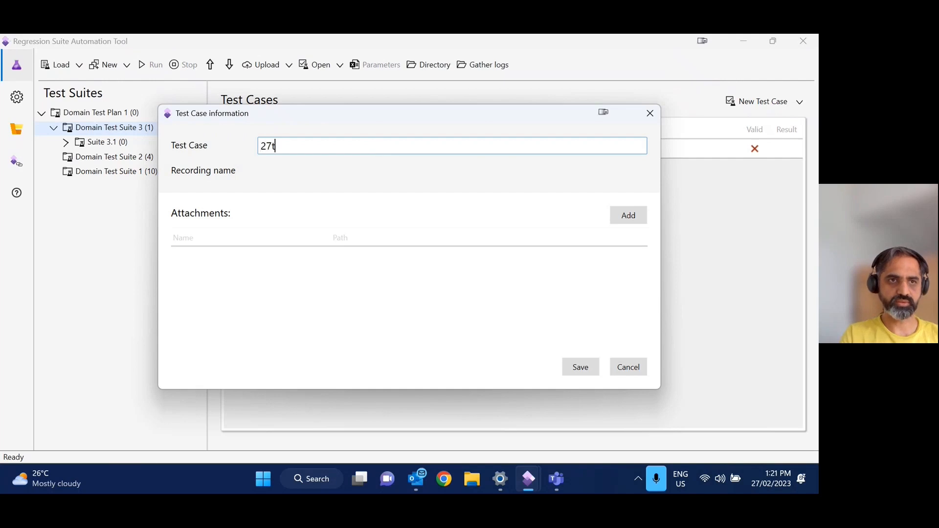
pyautogui.press('BackSpace')
pyautogui.write('Feb')
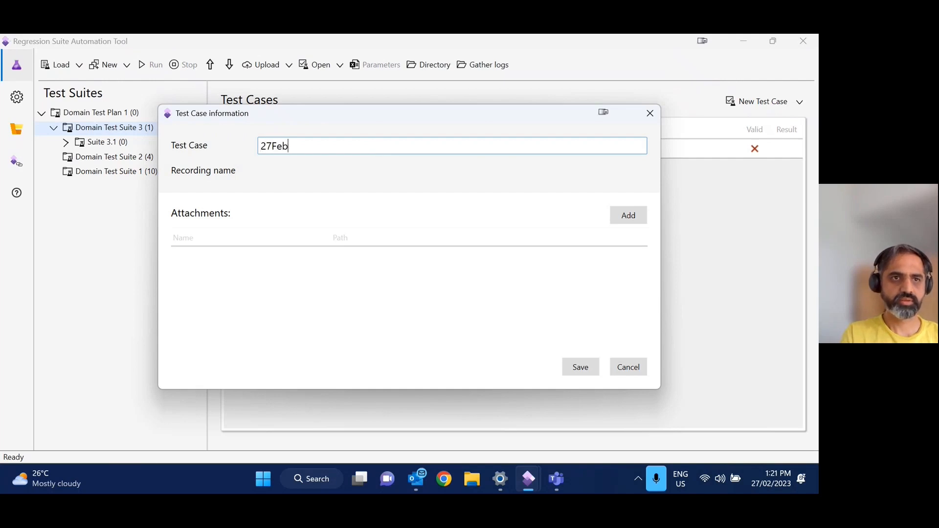
pyautogui.write('-1-')
pyautogui.press('BackSpace')
pyautogui.press('BackSpace')
pyautogui.write('2-')
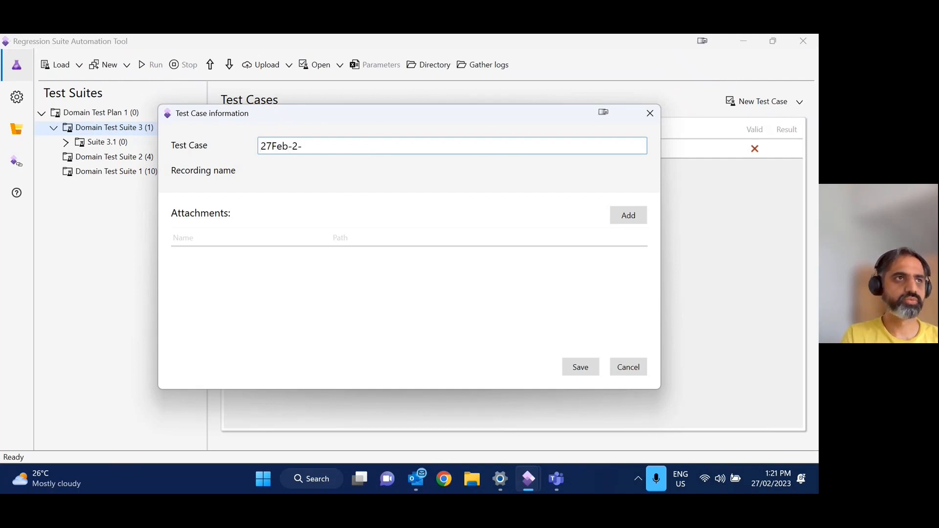
pyautogui.write('Conf')
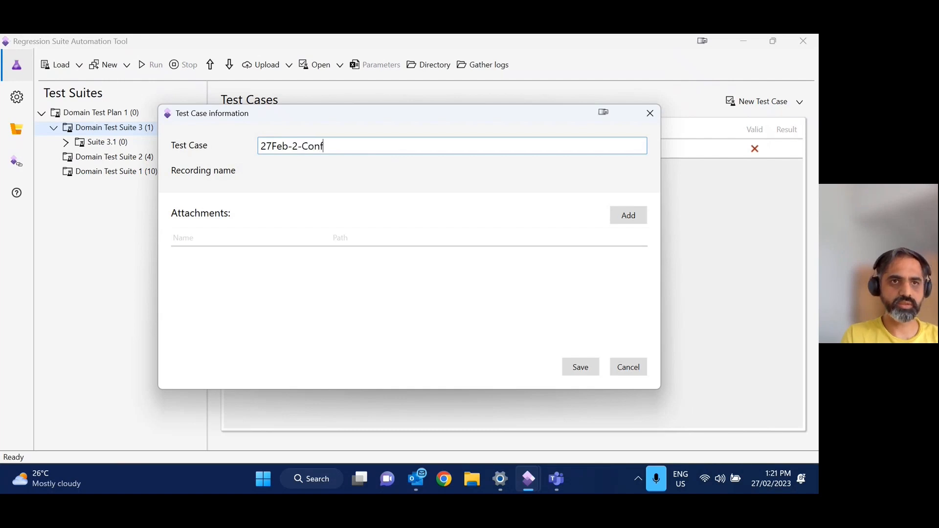
pyautogui.write('irmPO')
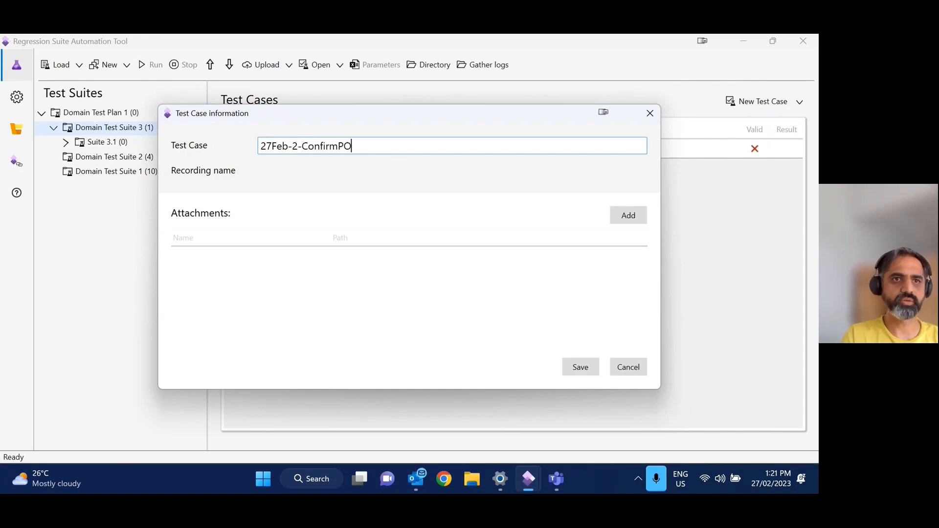
# - Attach the recording file 27Feb-2-ConfirmPO.xml from Downloads to the new test case and save it
pyautogui.click(630, 216)
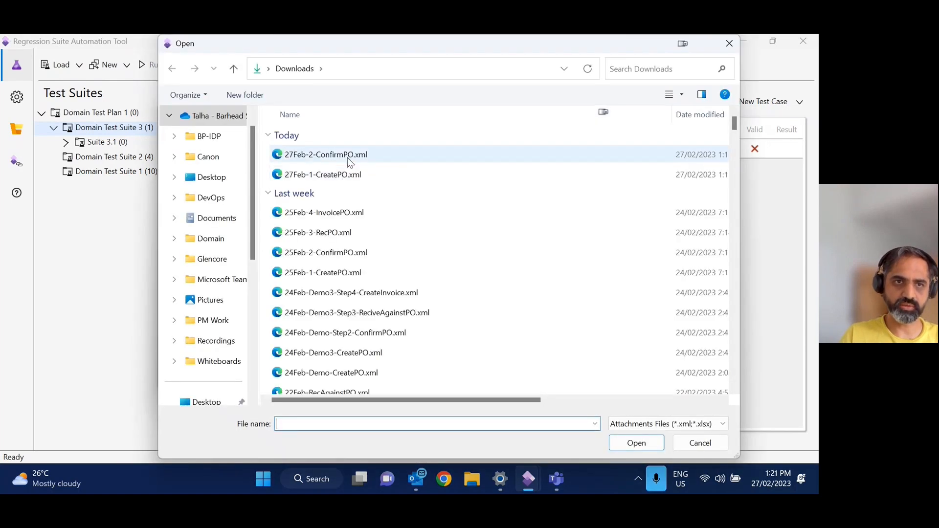
pyautogui.click(347, 156)
pyautogui.click(636, 443)
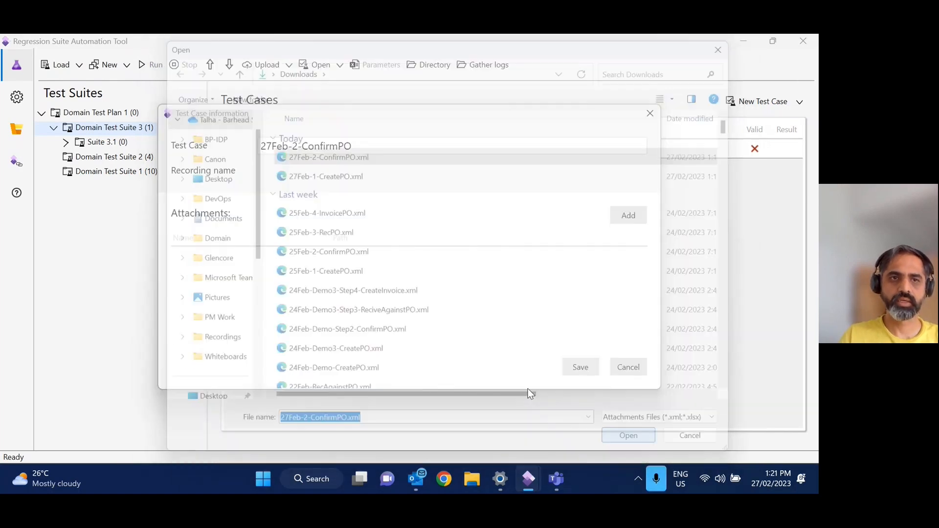
pyautogui.click(576, 373)
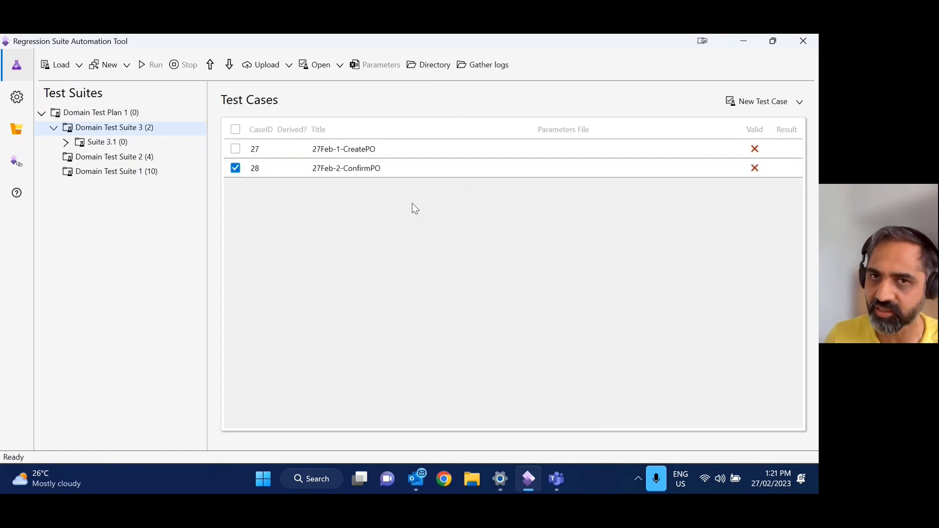
# - Generate test execution and parameter files for both test cases, 27Feb-1-CreatePO and 27Feb-2-ConfirmPO
pyautogui.click(236, 129)
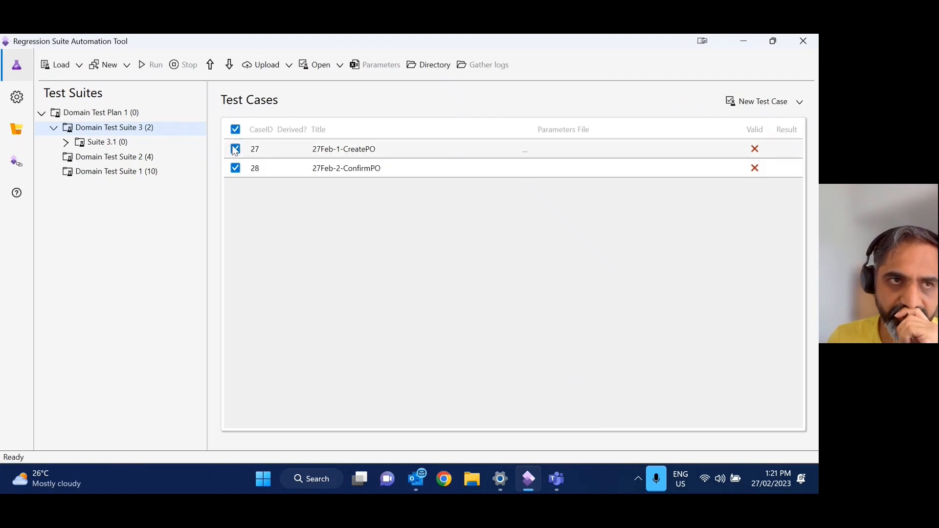
pyautogui.click(126, 67)
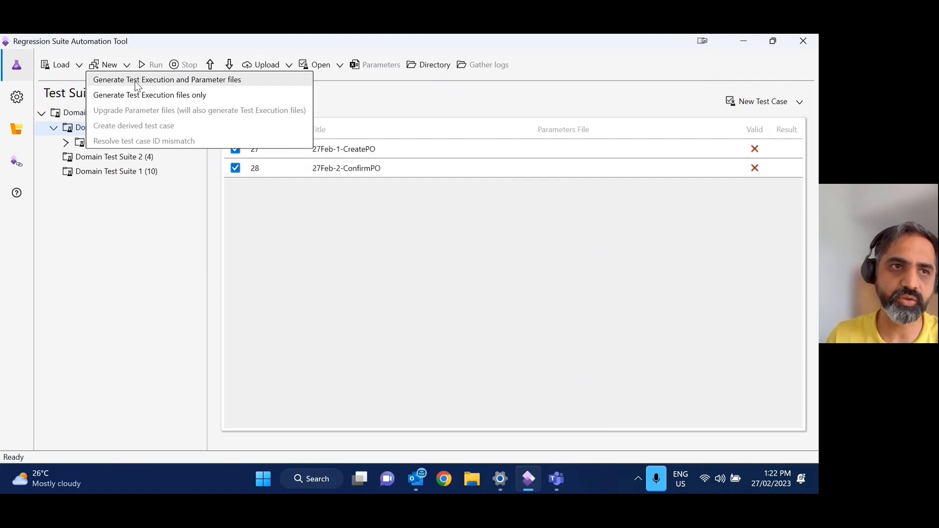
pyautogui.click(137, 80)
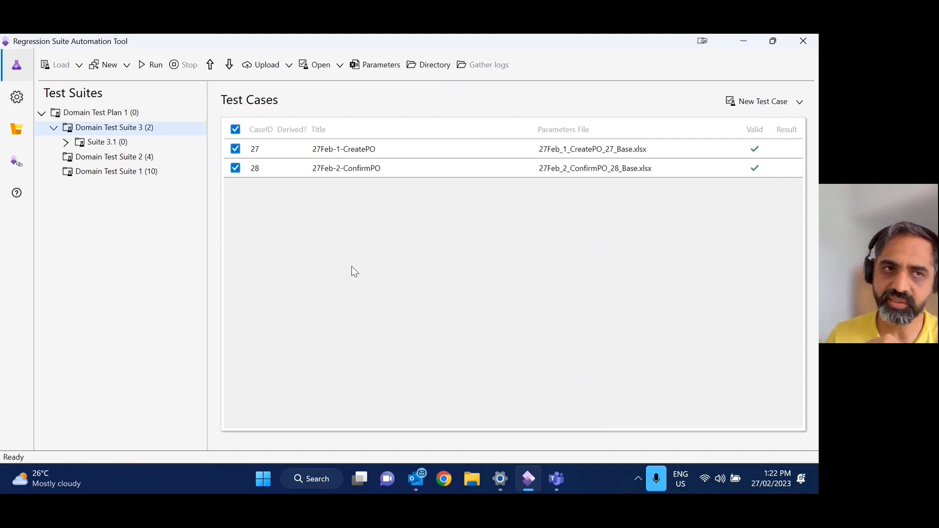
# - Check the working directory in the general run settings, and return to the test case list
pyautogui.click(16, 96)
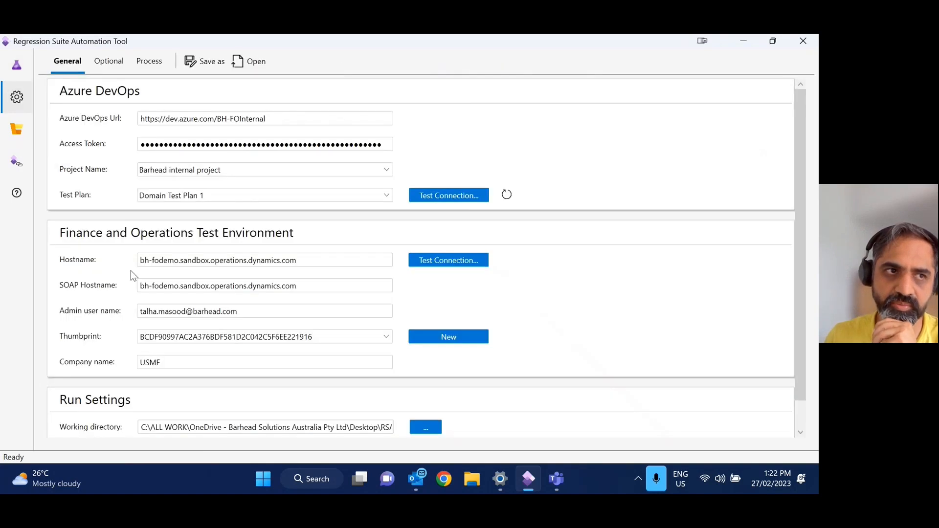
pyautogui.scroll(-1, 593, 332)
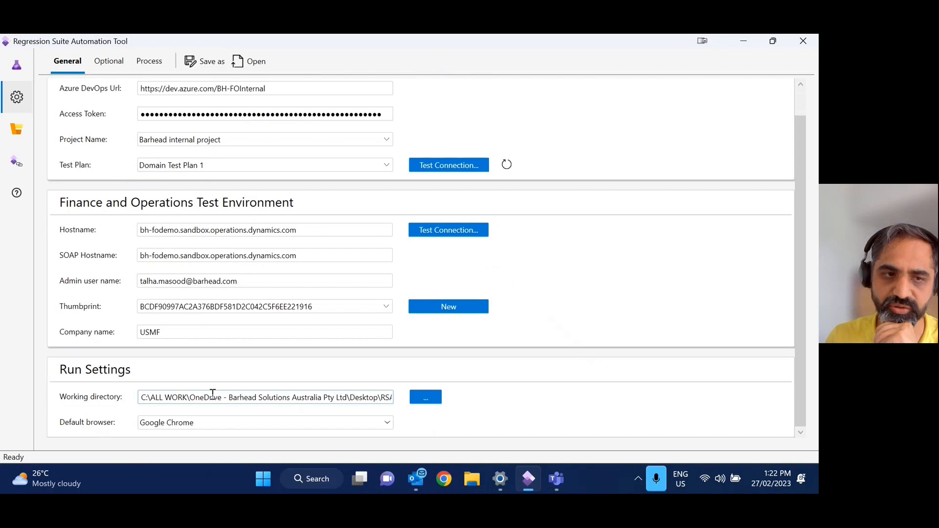
pyautogui.click(17, 65)
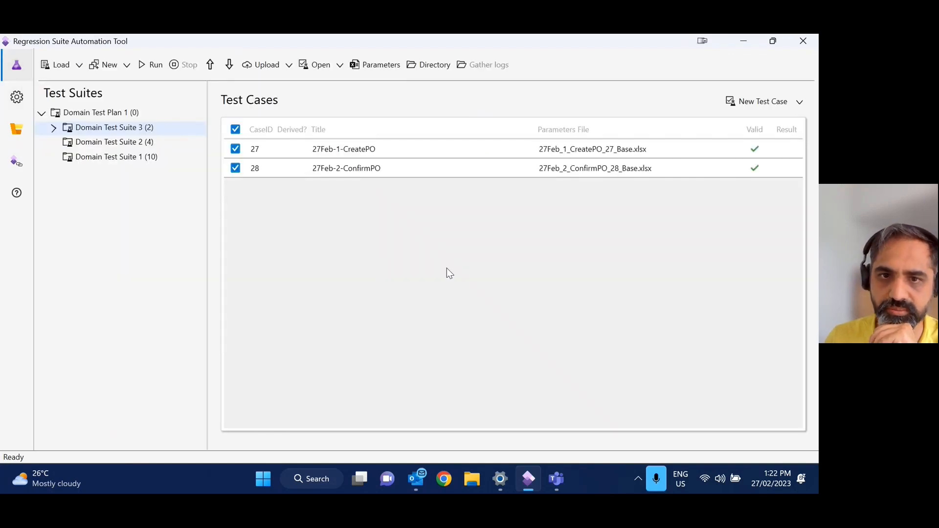
# - Switch to File Explorer and open the attachments folder of test case 27 inside the RSAT folder
pyautogui.moveTo(550, 483)
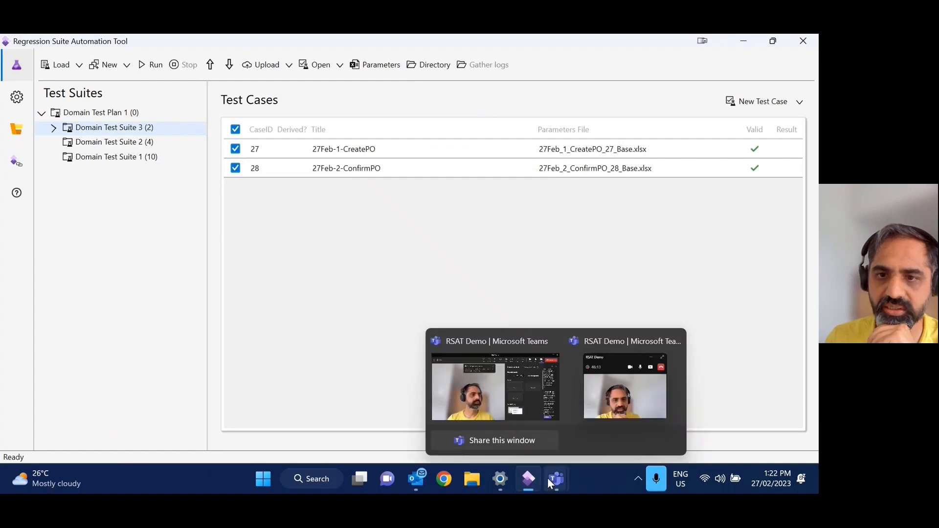
pyautogui.click(491, 398)
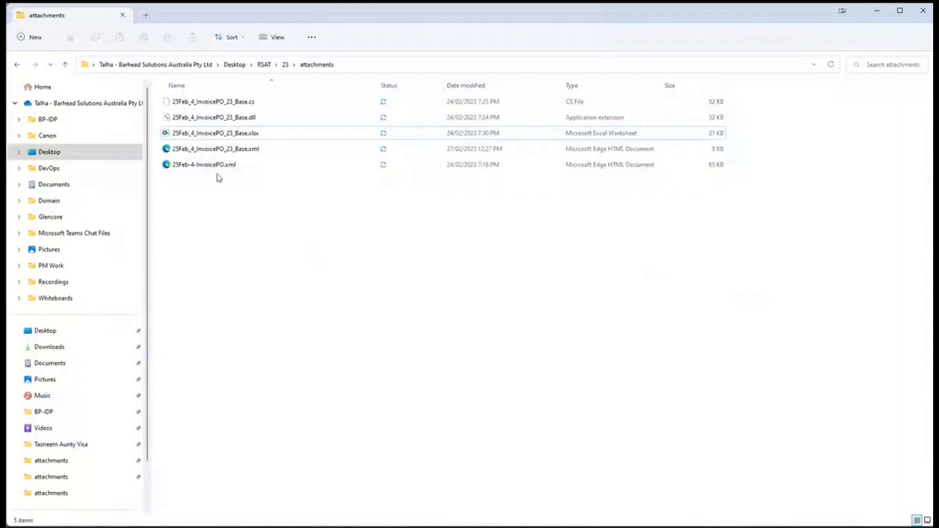
pyautogui.click(264, 64)
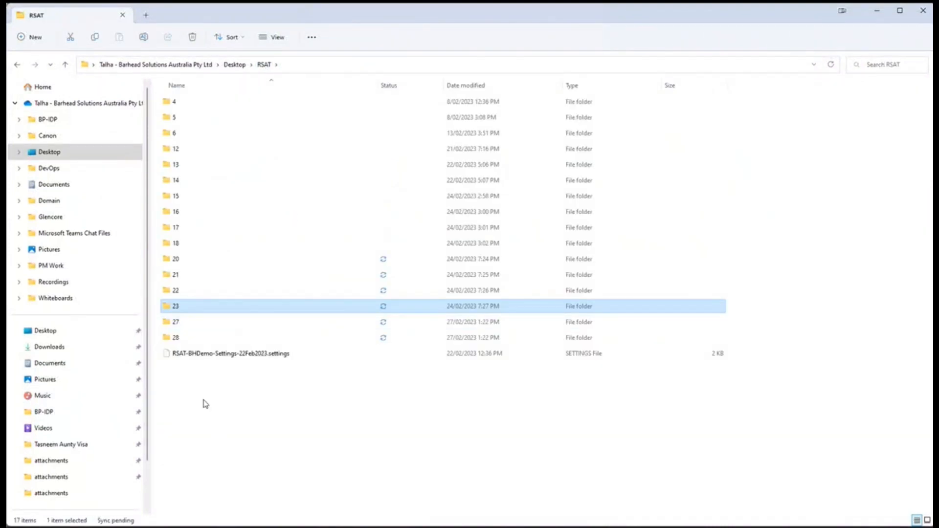
pyautogui.click(206, 326)
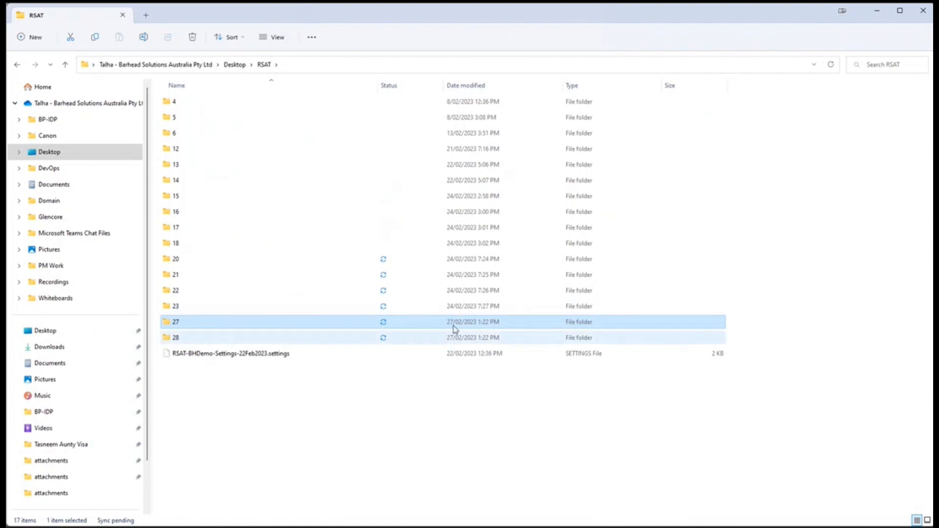
pyautogui.doubleClick(211, 326)
pyautogui.click(209, 103)
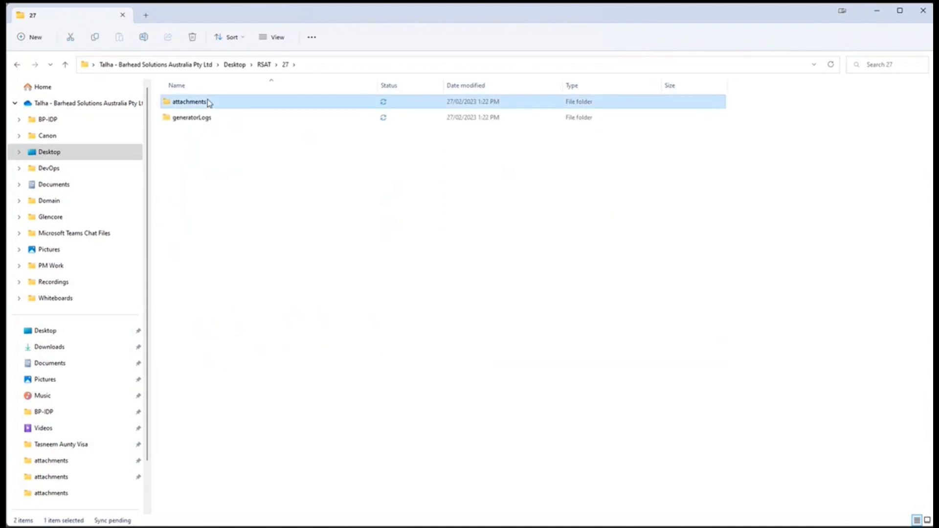
pyautogui.doubleClick(209, 103)
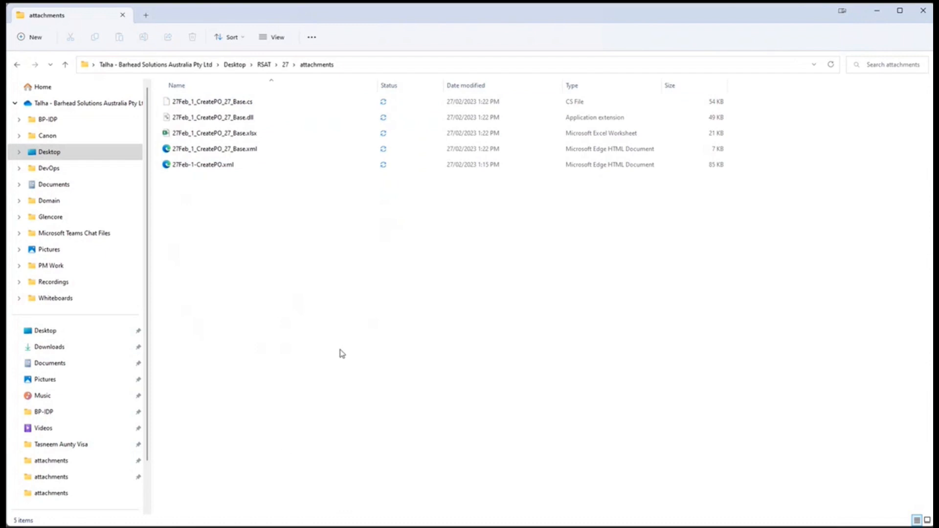
# - Open the parameter workbook 27Feb_1_CreatePO_27_Base.xlsx in Excel and display its TestCaseSteps sheet
pyautogui.click(206, 139)
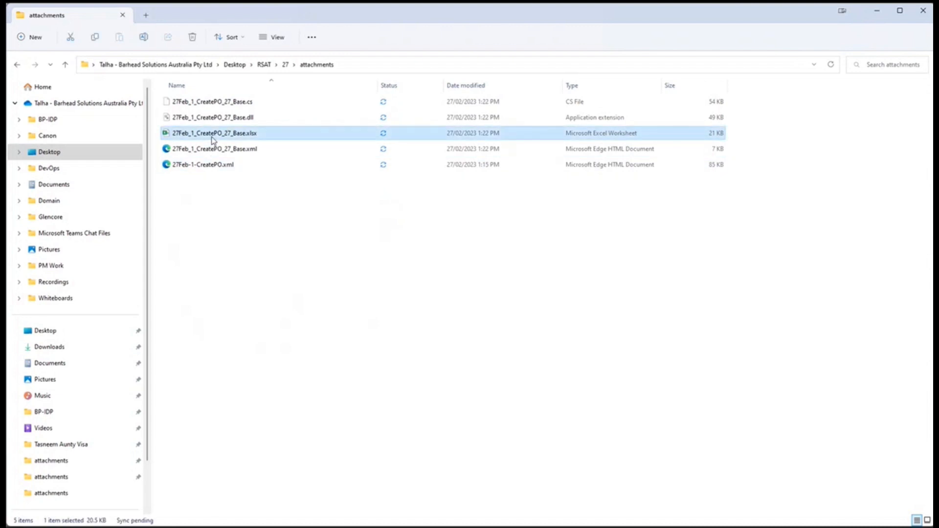
pyautogui.doubleClick(214, 140)
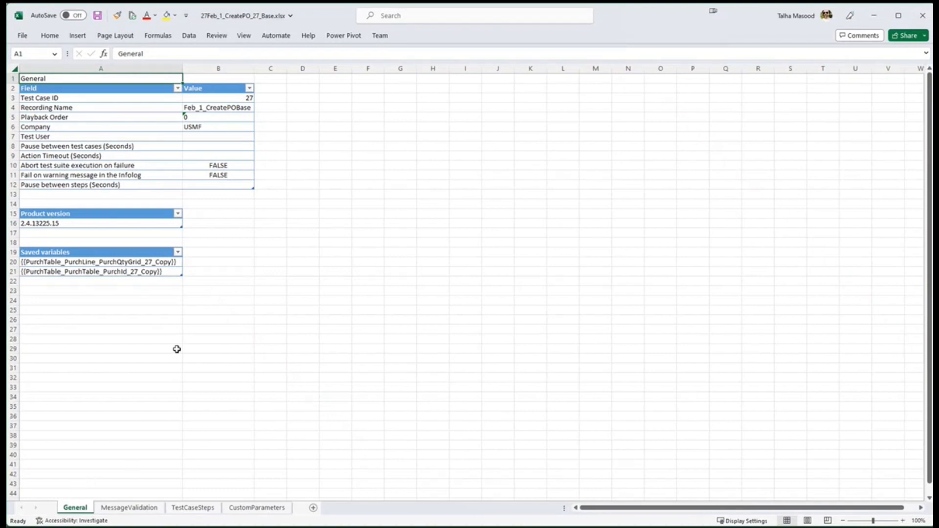
pyautogui.keyDown('ctrl'); pyautogui.scroll(2, 178, 349); pyautogui.keyUp('ctrl')
pyautogui.click(278, 435)
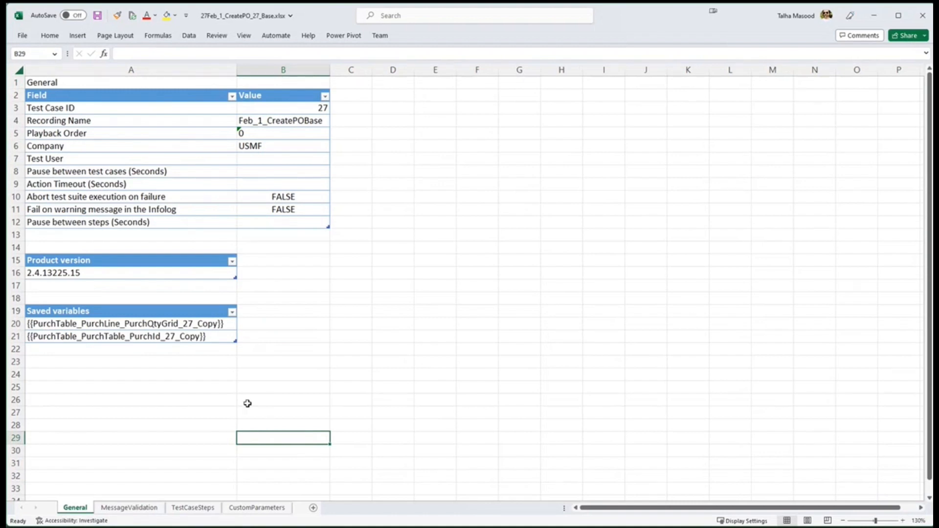
pyautogui.click(192, 509)
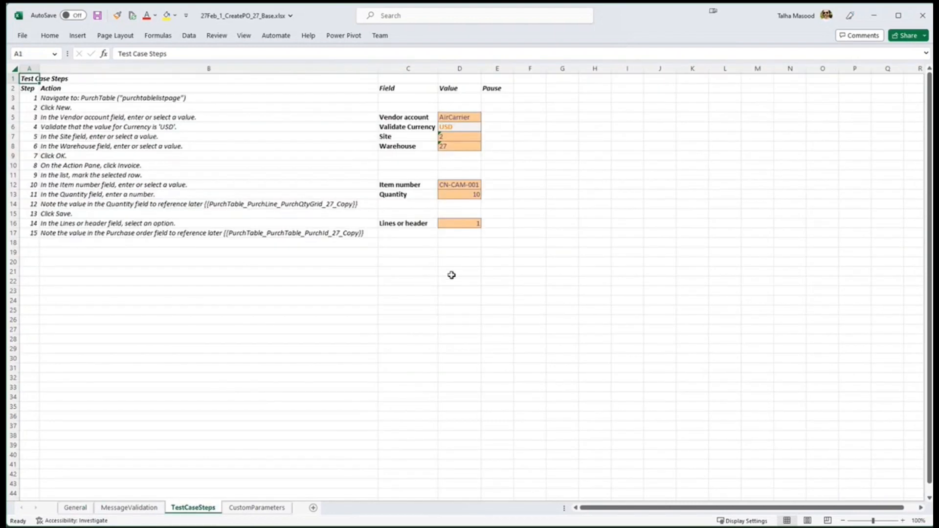
# - Set the Quantity value in the test case steps to 20 and save the workbook
pyautogui.click(520, 179)
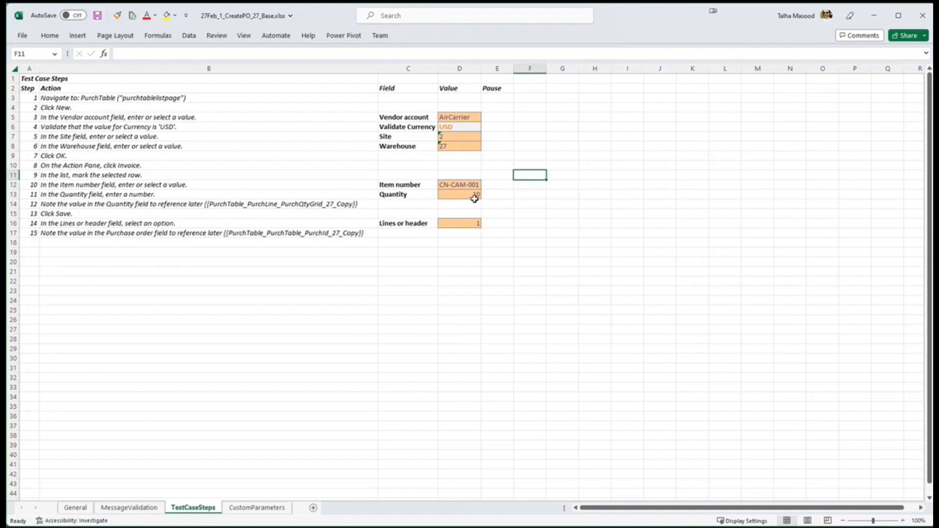
pyautogui.click(474, 196)
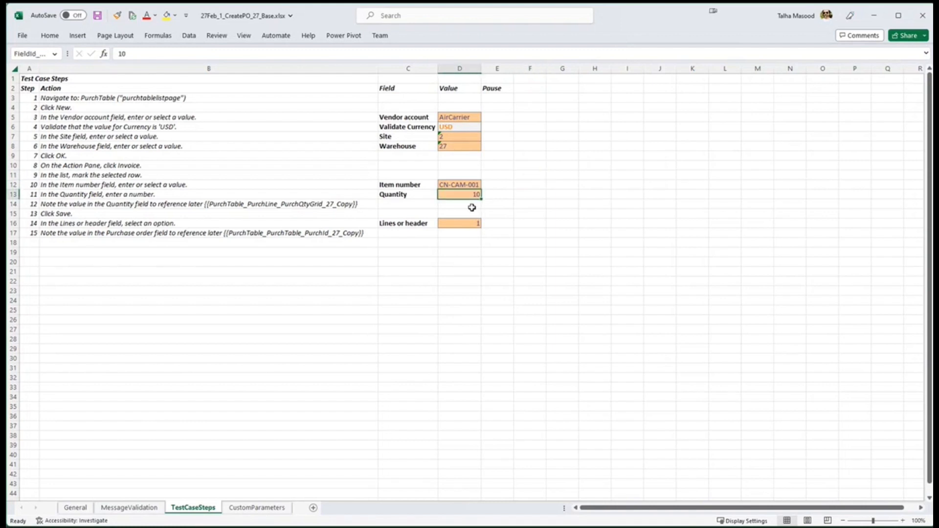
pyautogui.click(469, 196)
pyautogui.doubleClick(470, 196)
pyautogui.moveTo(473, 195); pyautogui.dragTo(494, 194)
pyautogui.write('20')
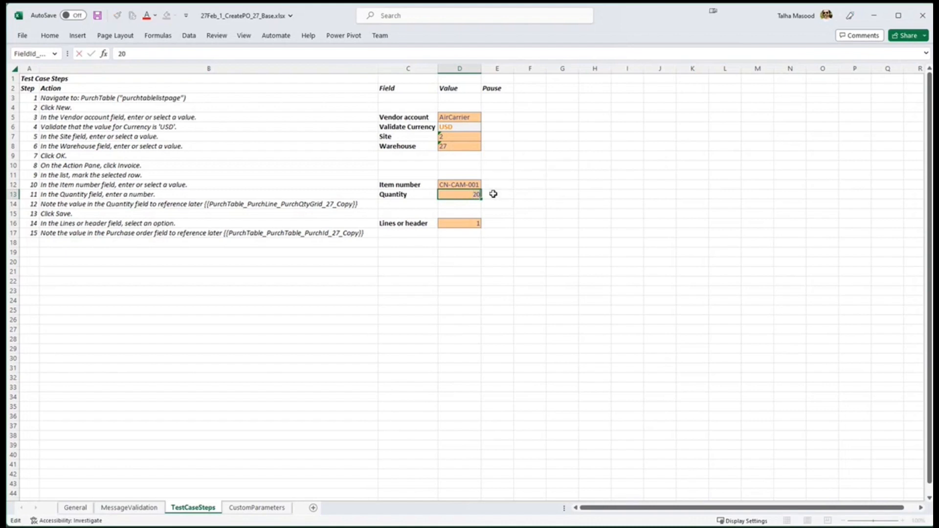
pyautogui.click(517, 213)
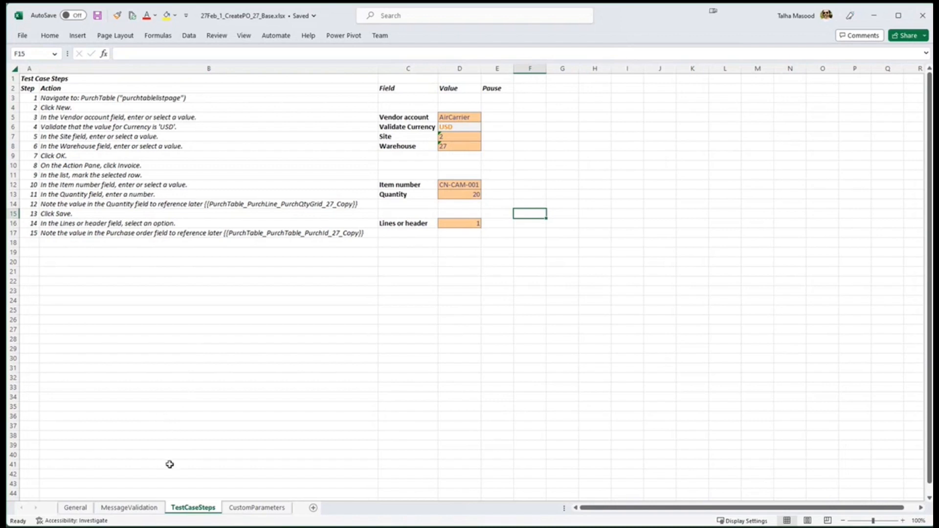
# - Copy the saved variable {{PurchTable_PurchTable_PurchId_27_Copy}} from the General sheet and close the workbook
pyautogui.click(82, 511)
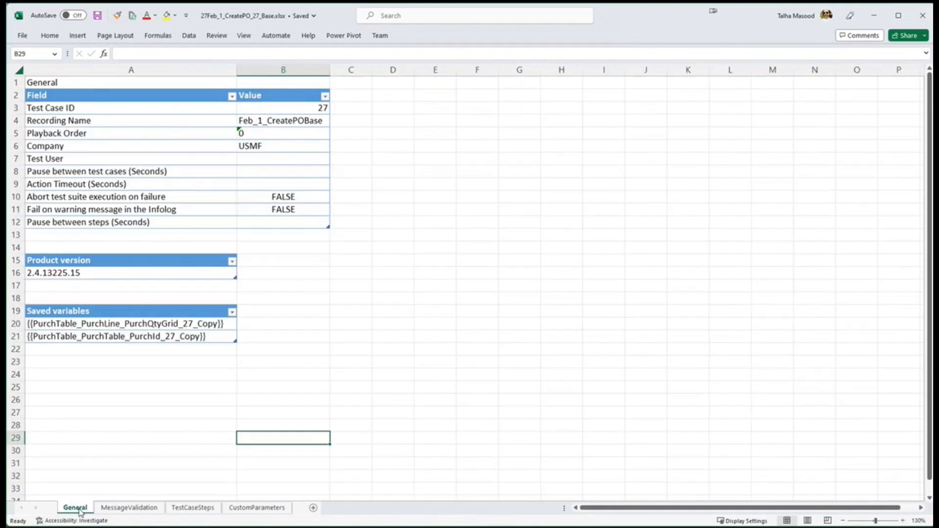
pyautogui.click(116, 400)
pyautogui.click(210, 319)
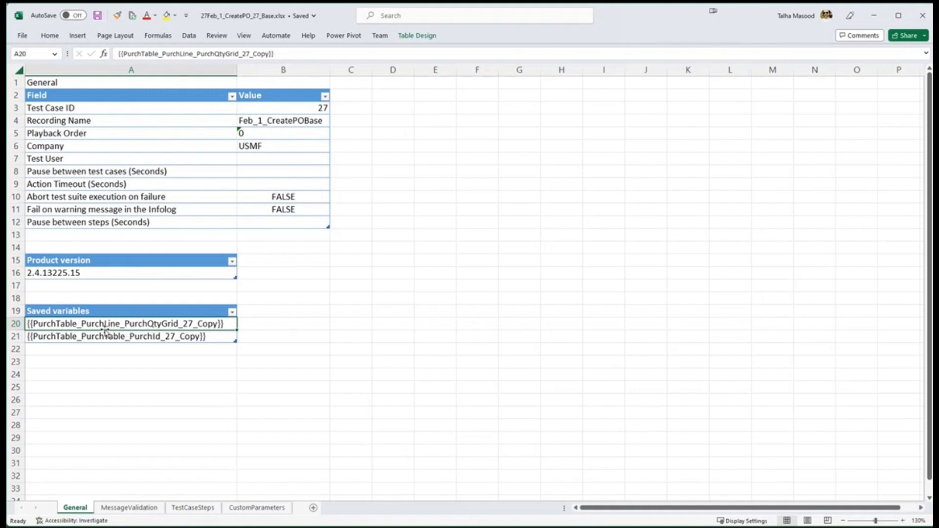
pyautogui.click(179, 337)
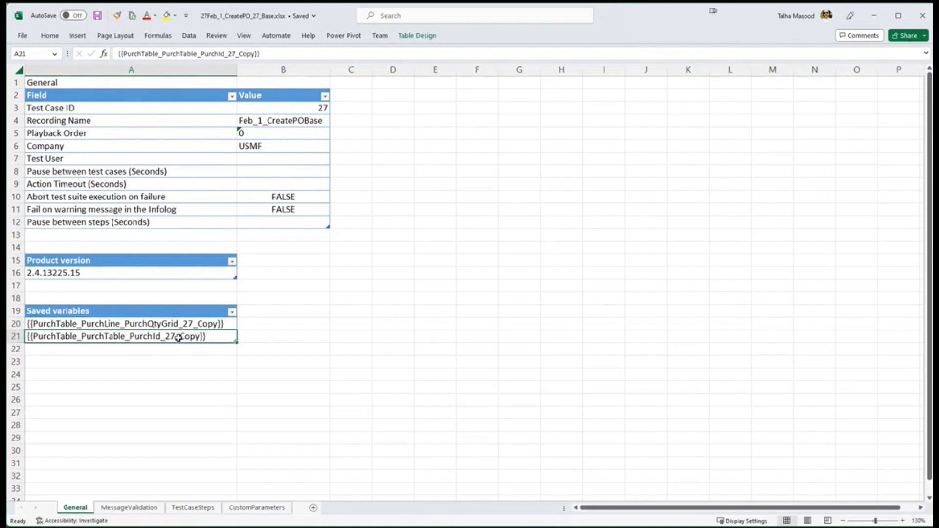
pyautogui.hotkey('ctrl', 'c')
pyautogui.click(188, 374)
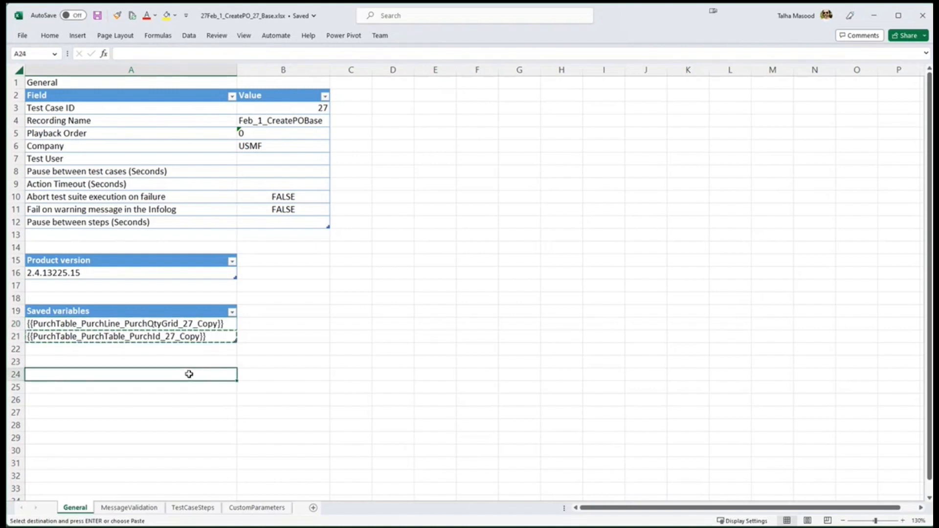
pyautogui.click(923, 16)
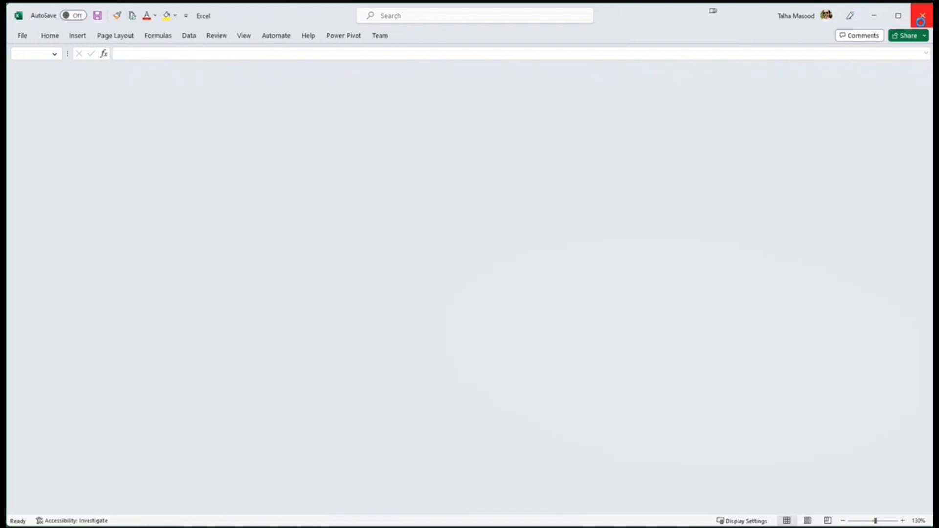
# - Open the attachments folder of test case 28 inside the RSAT folder in File Explorer
pyautogui.click(300, 233)
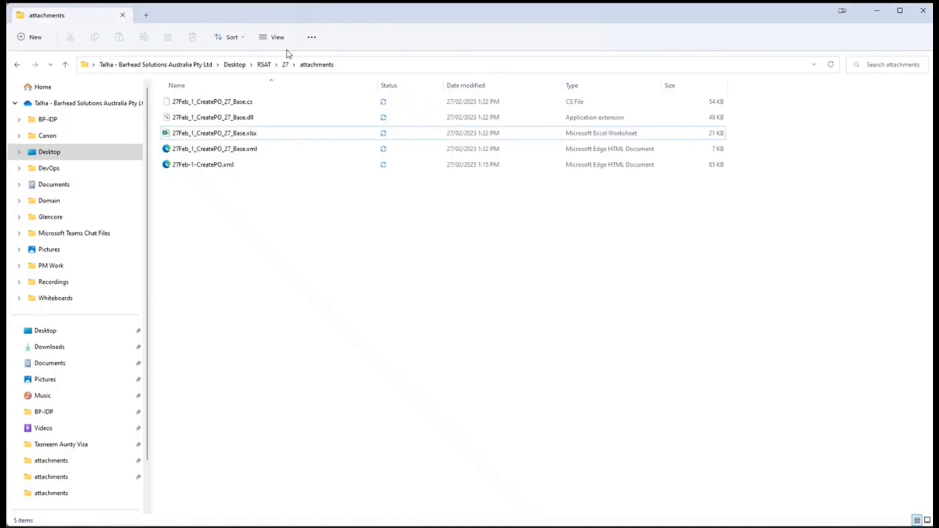
pyautogui.click(264, 65)
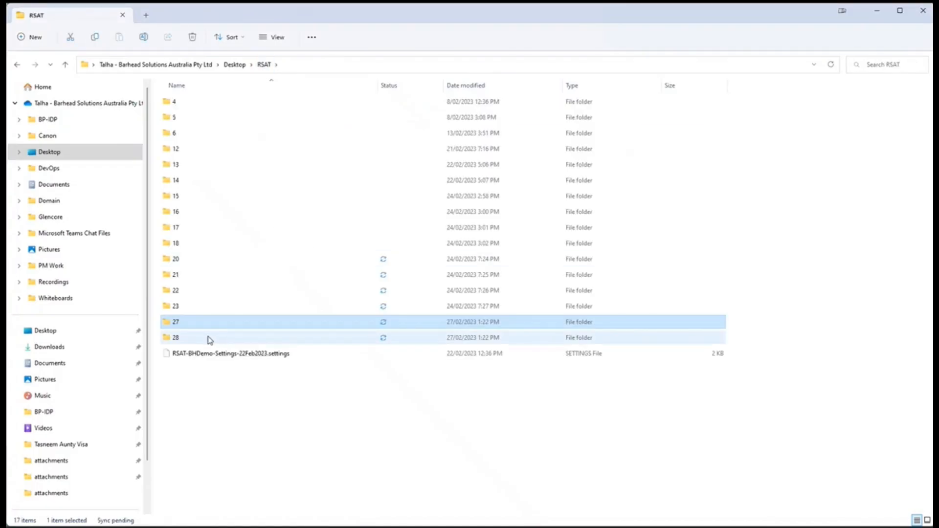
pyautogui.click(209, 338)
pyautogui.press('Return')
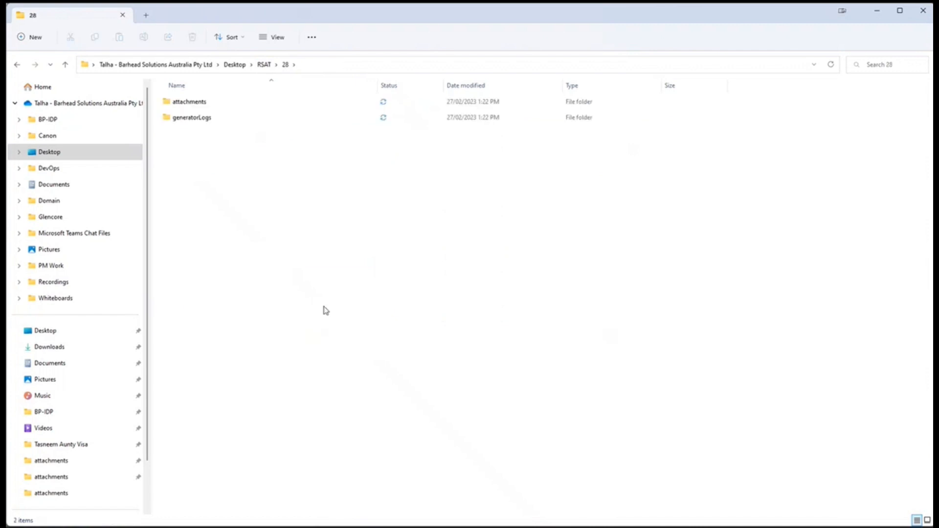
pyautogui.doubleClick(244, 103)
# - Open the parameter workbook 27Feb_2_ConfirmPO_28_Base.xlsx in Excel and display its TestCaseSteps sheet
pyautogui.click(244, 138)
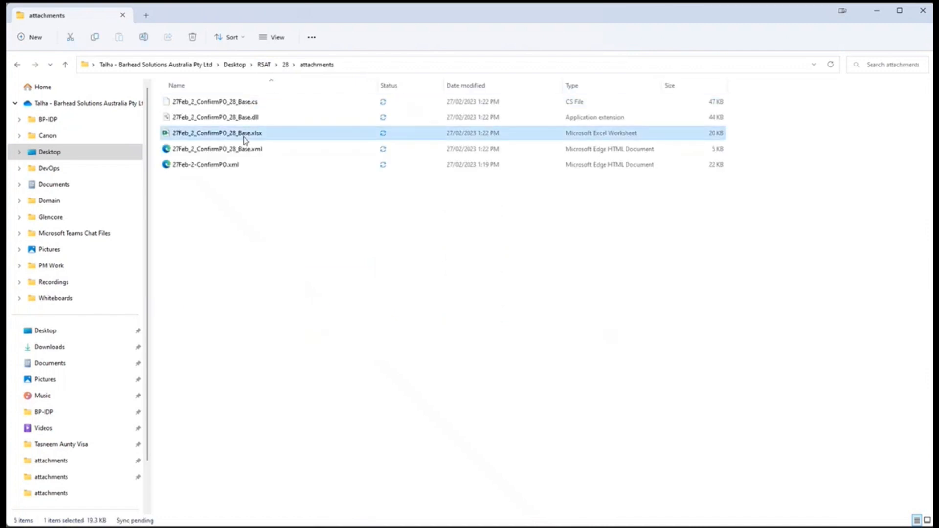
pyautogui.doubleClick(245, 139)
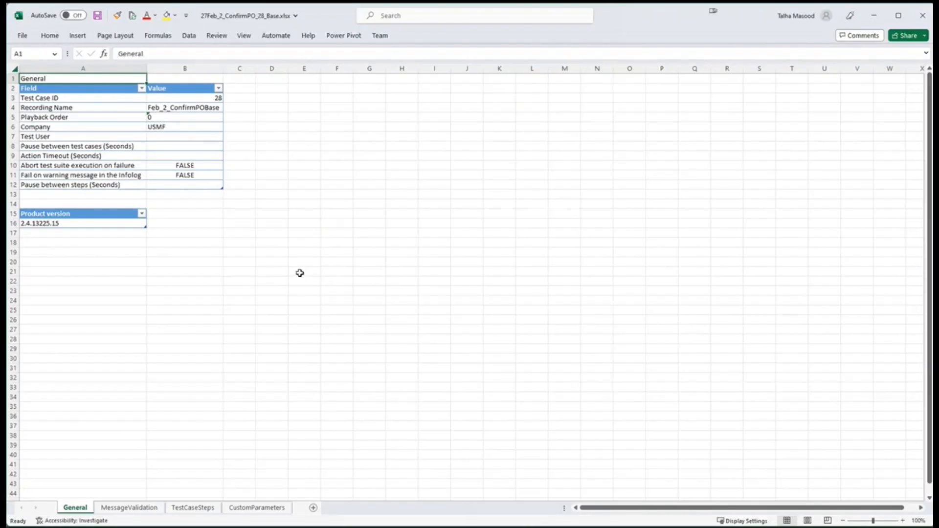
pyautogui.click(193, 507)
pyautogui.click(521, 253)
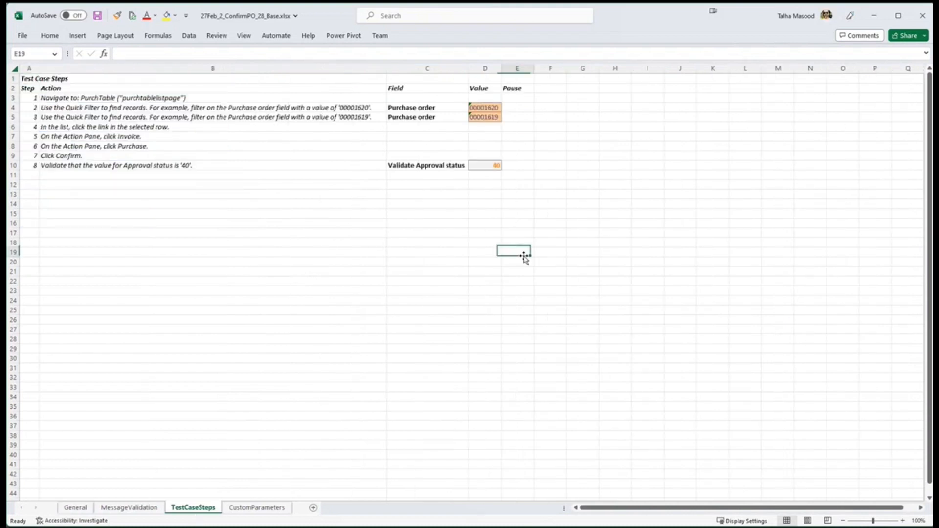
# - Set step 3's Purchase order value to the copied variable {{PurchTable_PurchTable_PurchId_27_Copy}}, then save and close the workbook
pyautogui.click(491, 119)
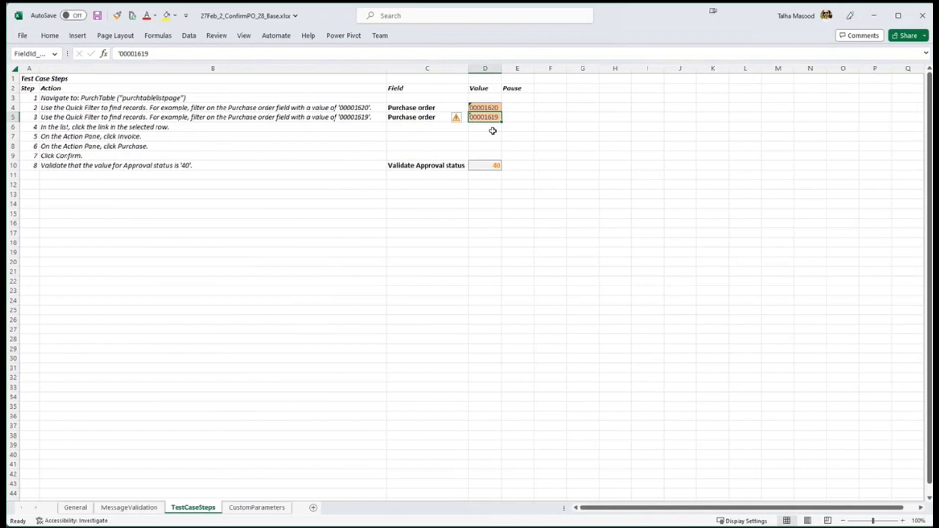
pyautogui.hotkey('ctrl', 'v')
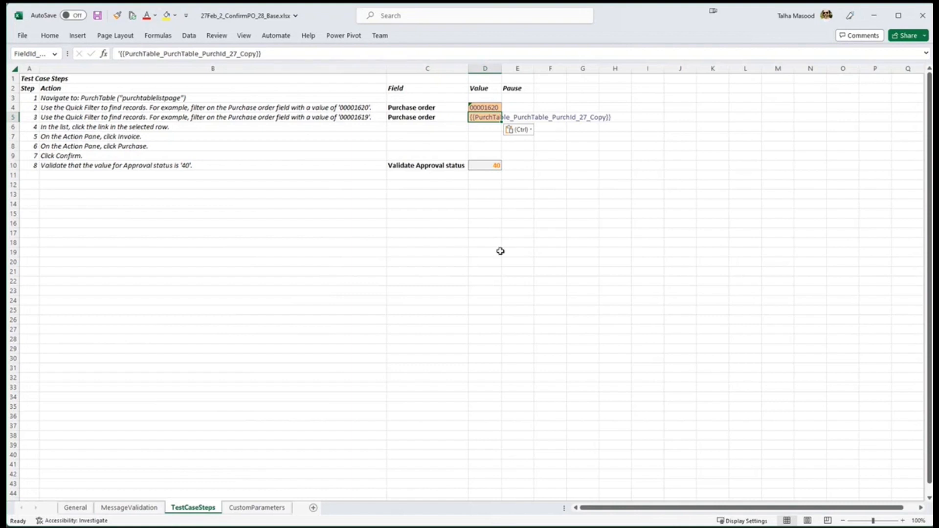
pyautogui.click(494, 234)
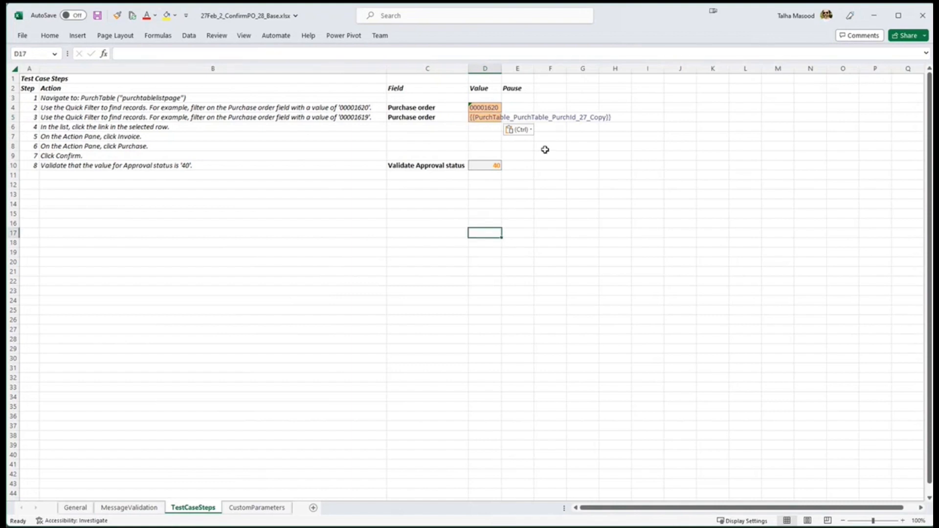
pyautogui.hotkey('ctrl', 's')
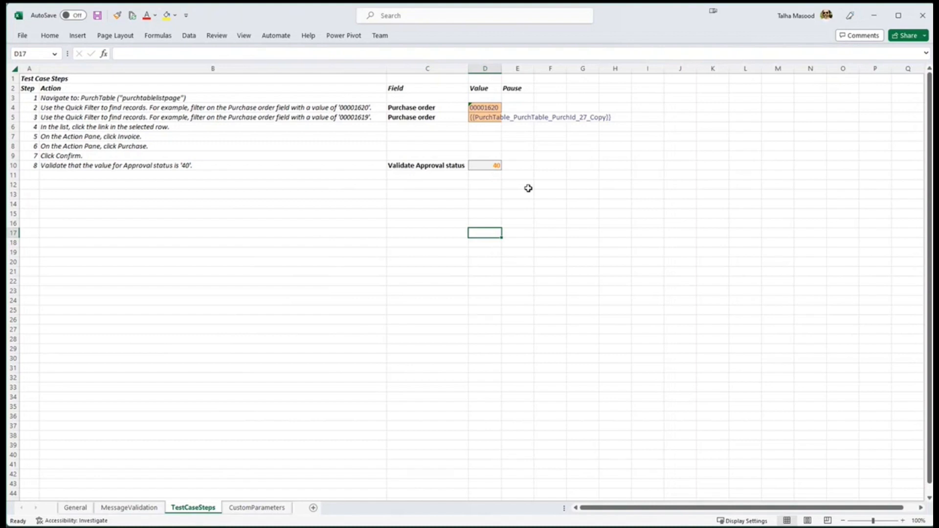
pyautogui.click(550, 193)
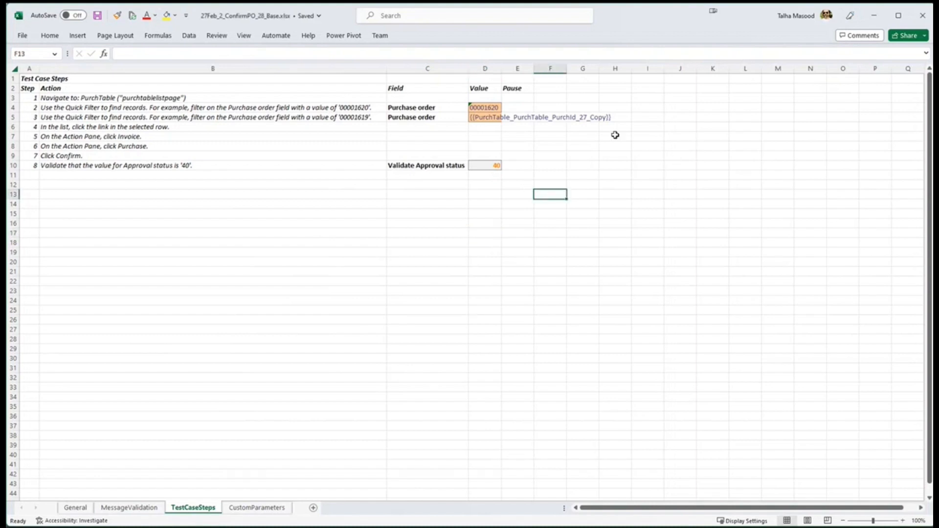
pyautogui.click(924, 17)
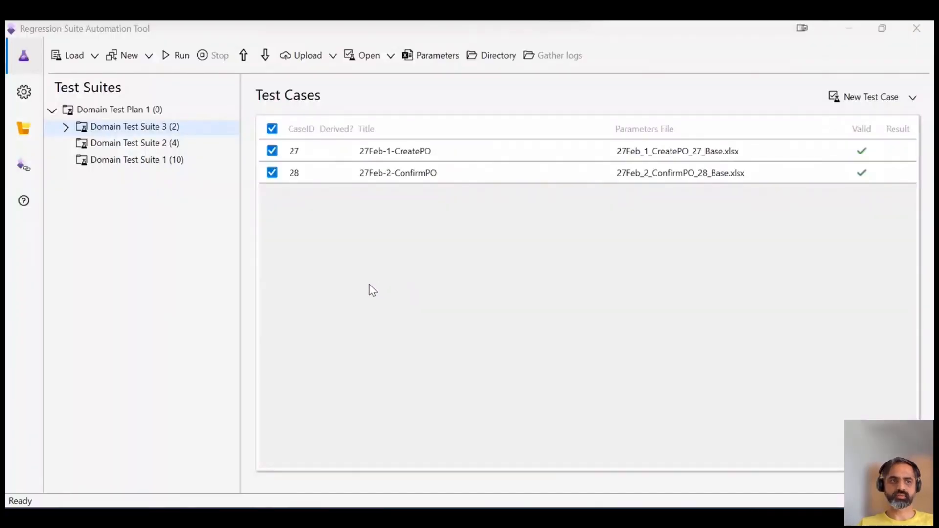
# - Run both test cases of Domain Test Suite 3, 27Feb-1-CreatePO and 27Feb-2-ConfirmPO, in the Regression Suite Automation Tool
pyautogui.click(275, 265)
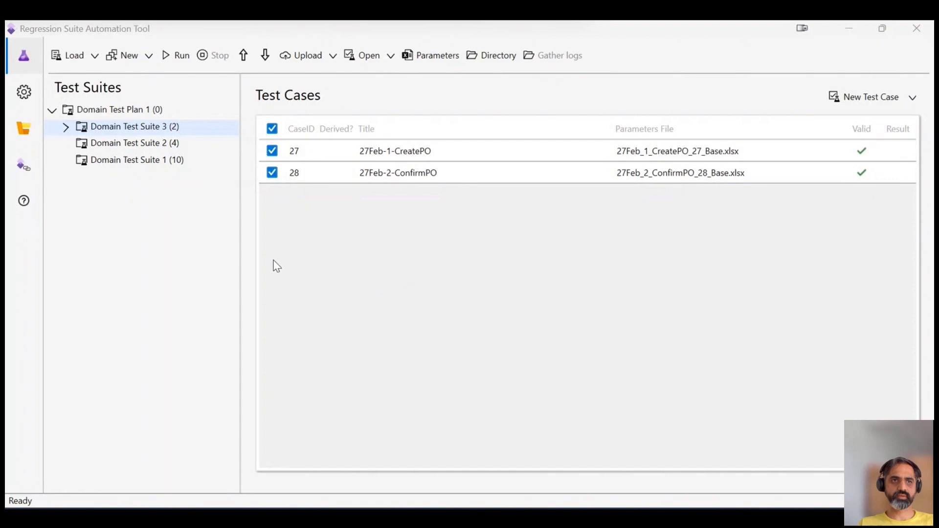
pyautogui.click(272, 129)
pyautogui.click(272, 129)
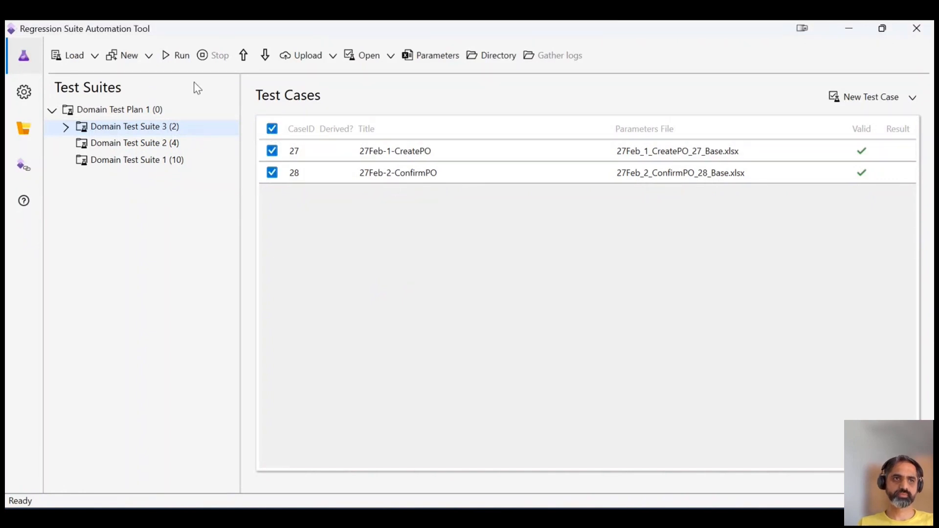
pyautogui.click(181, 57)
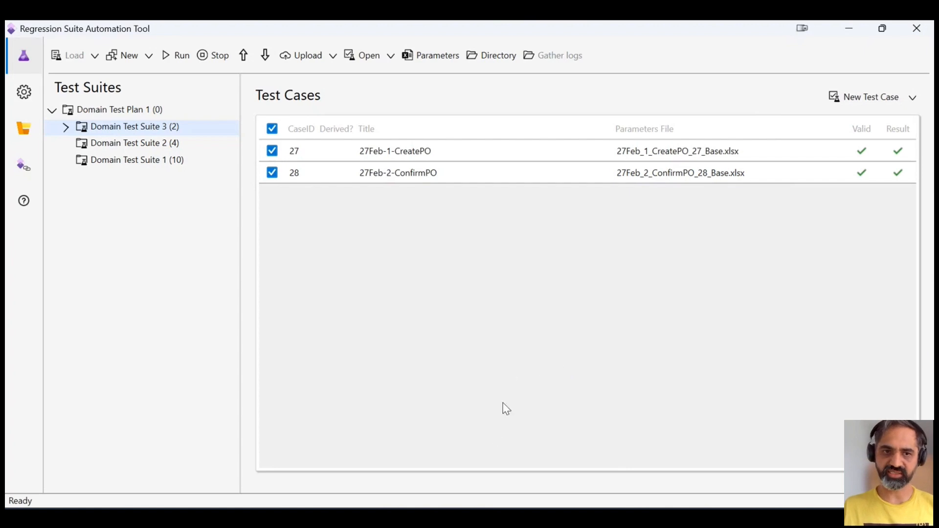
# - Switch to the RSAT Demo meeting in Microsoft Teams and stop the screen sharing
pyautogui.click(637, 519)
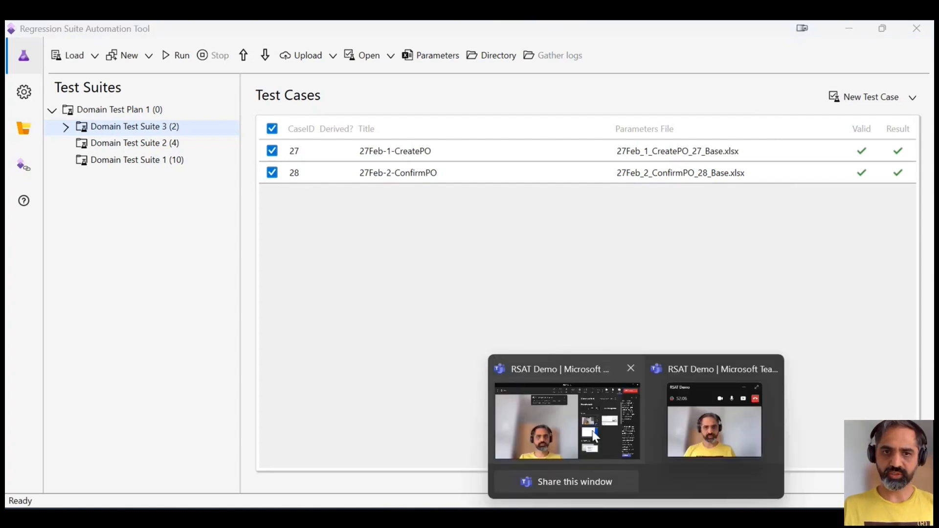
pyautogui.click(564, 423)
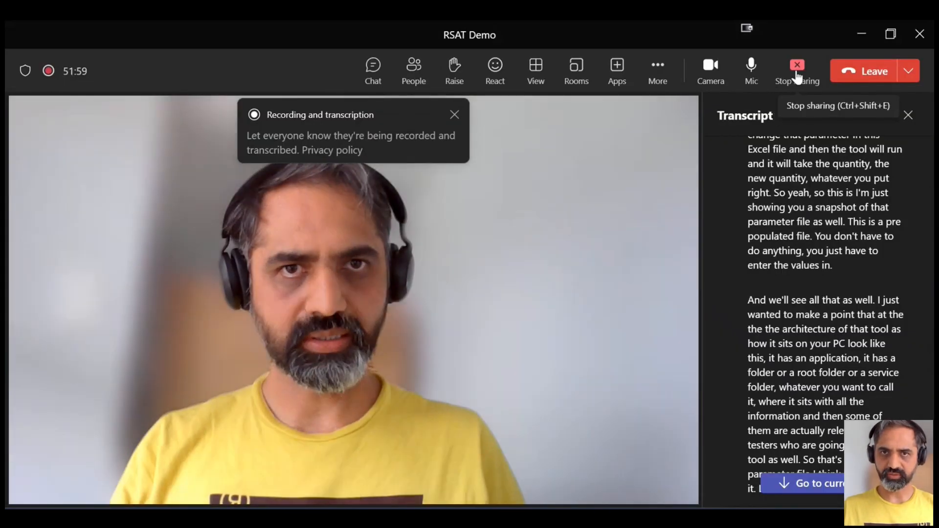
pyautogui.click(797, 69)
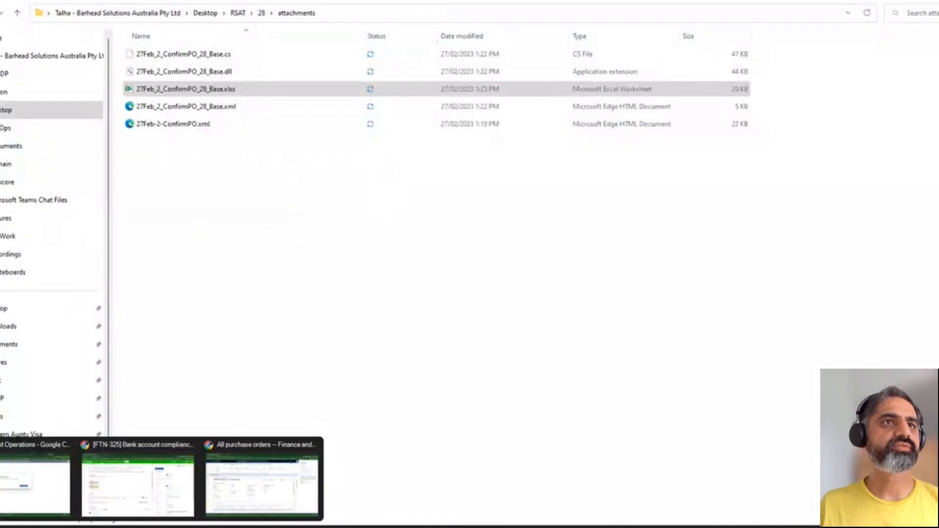
# - Switch to Azure DevOps in the browser and view the 27Feb-1-CreatePO test case results in Domain Test Suite 3
pyautogui.click(267, 498)
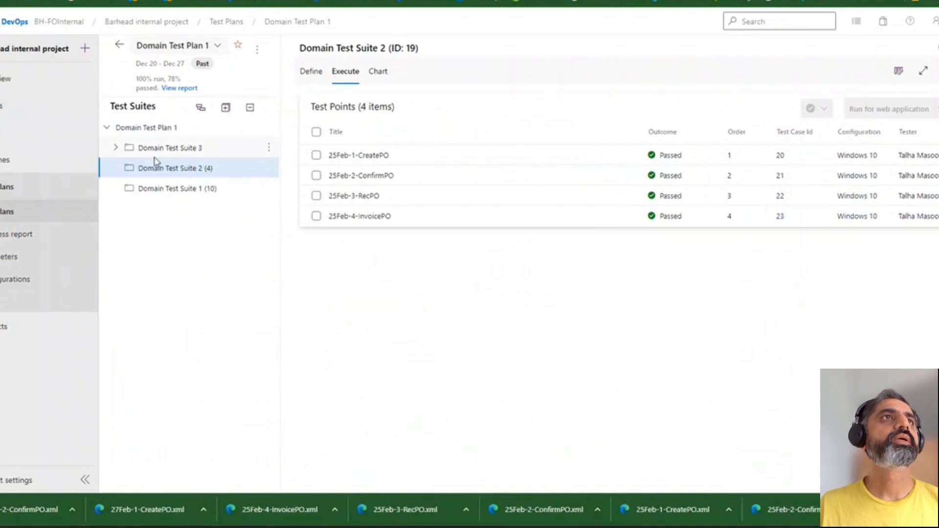
pyautogui.click(185, 154)
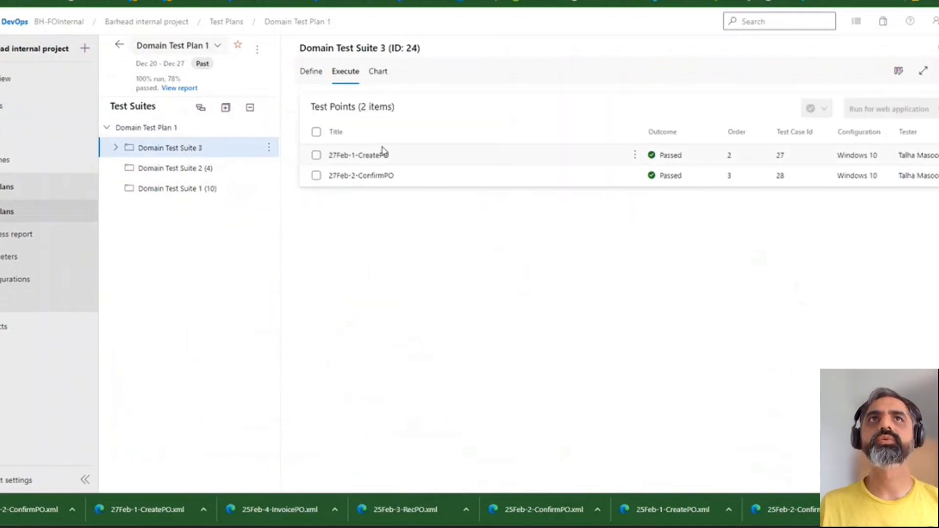
pyautogui.click(413, 162)
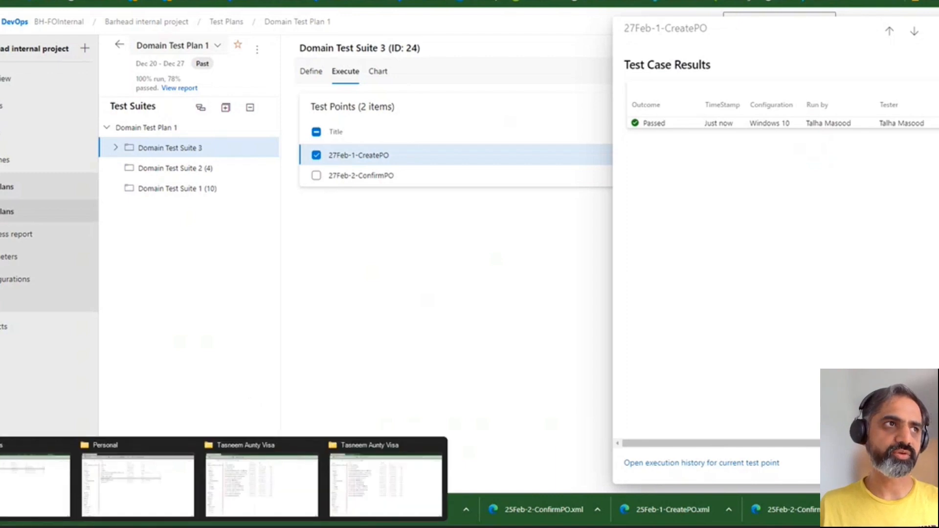
# - Reopen 27Feb_2_ConfirmPO_28_Base.xlsx from File Explorer and review the confirm step and parameters on its TestCaseSteps sheet
pyautogui.click(39, 502)
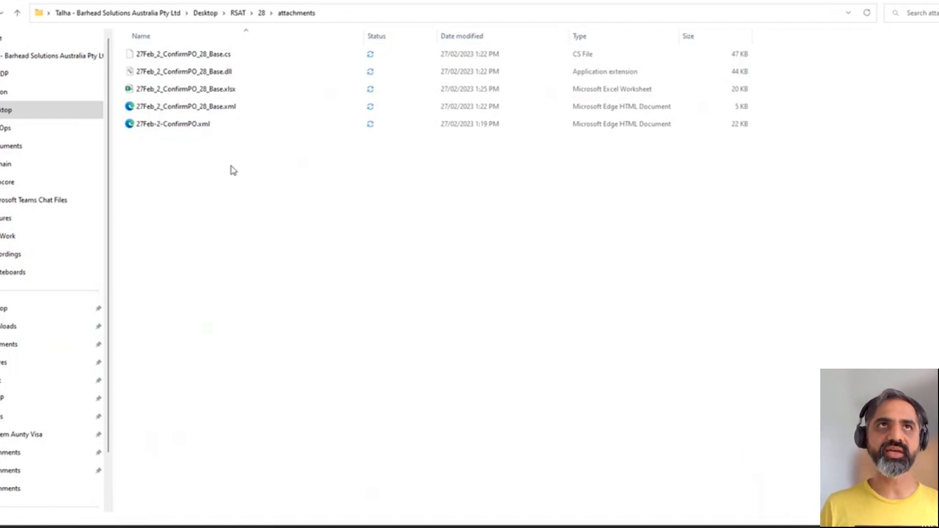
pyautogui.click(228, 92)
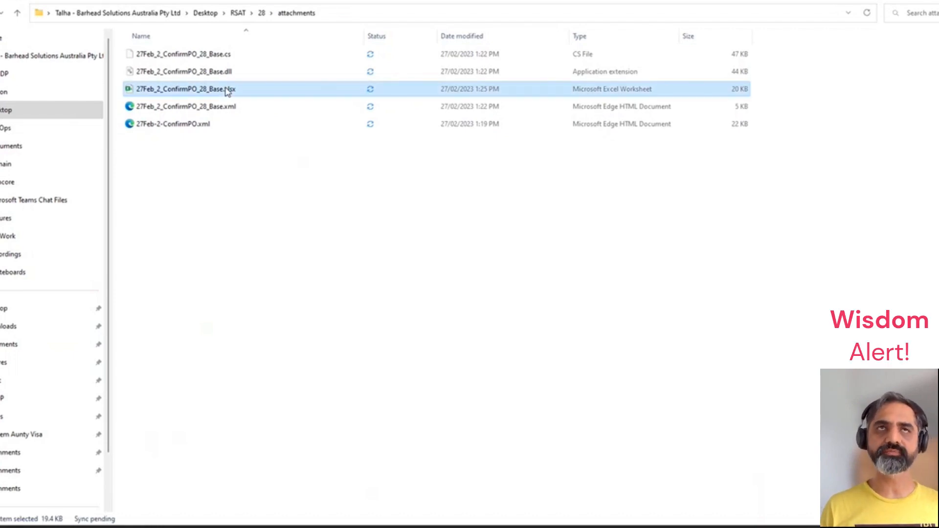
pyautogui.doubleClick(226, 89)
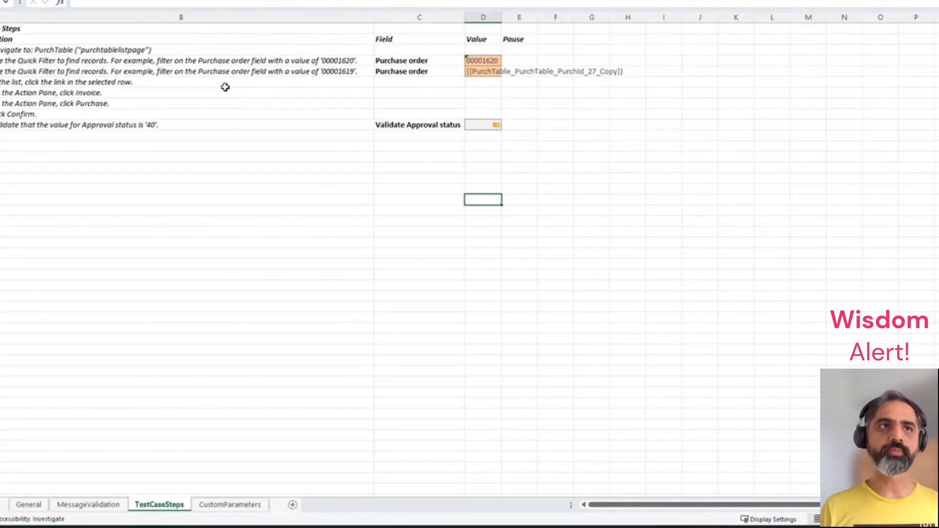
pyautogui.click(225, 230)
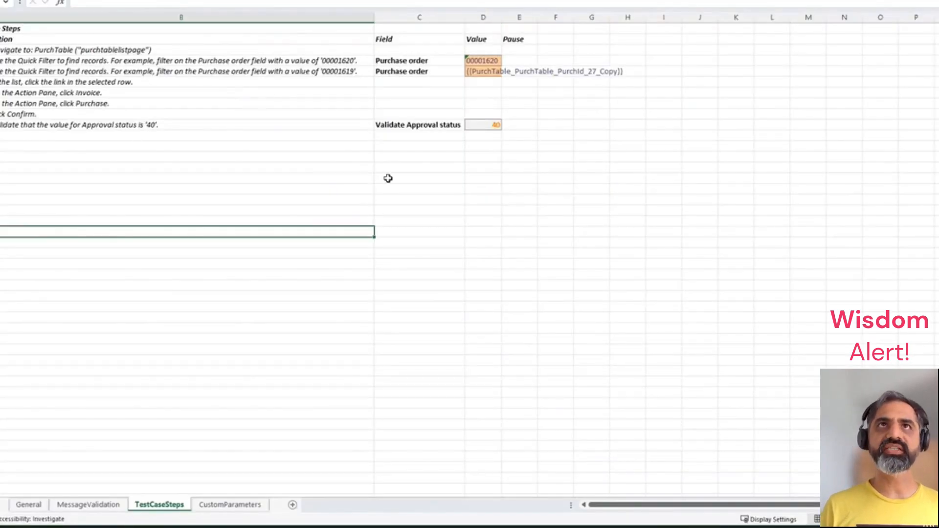
pyautogui.click(252, 113)
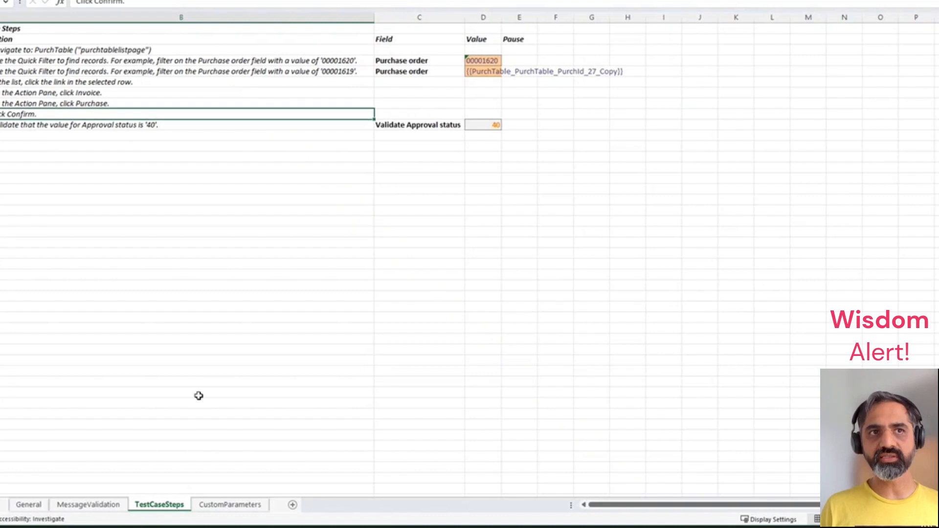
pyautogui.click(39, 507)
pyautogui.click(159, 505)
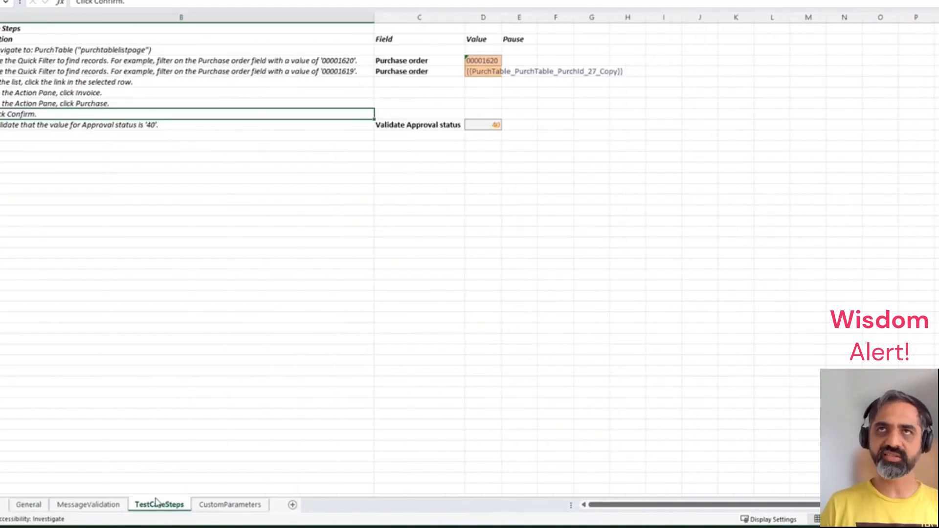